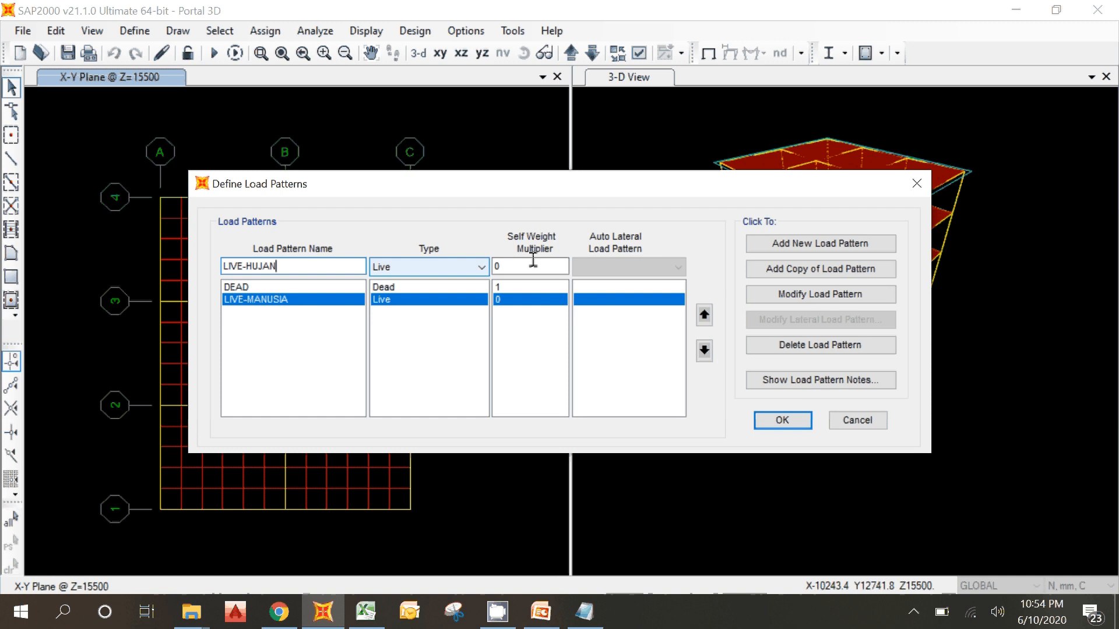
Step: Add the LIVE-HUJAN load pattern with type Live and self-weight multiplier 0, and check the entries in the pattern list
click(820, 243)
click(250, 288)
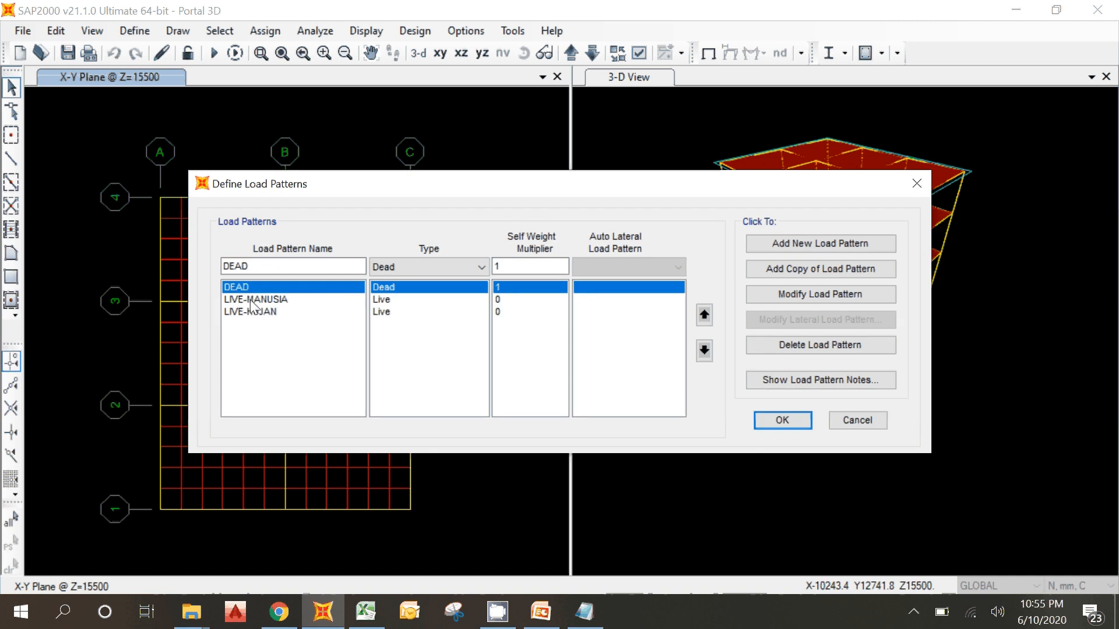
click(252, 300)
click(249, 313)
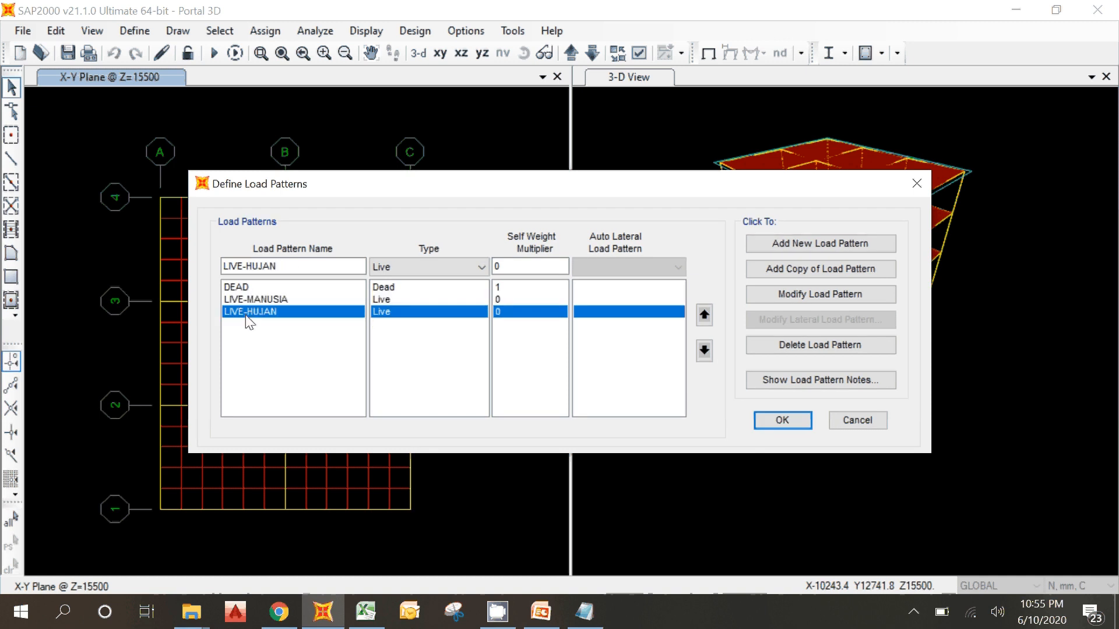
click(539, 615)
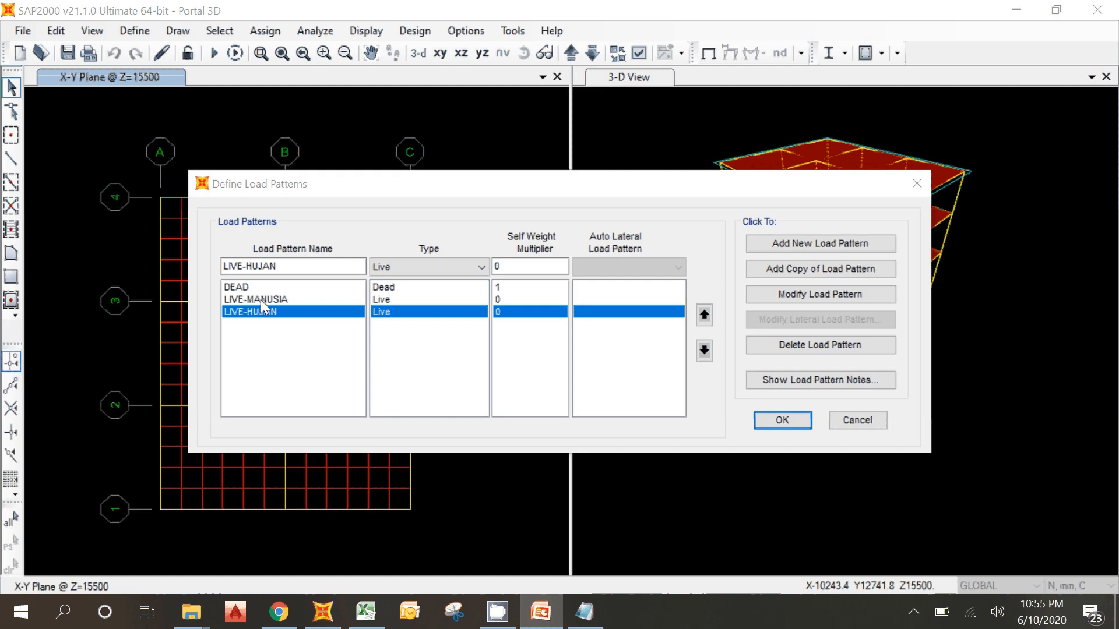
click(260, 299)
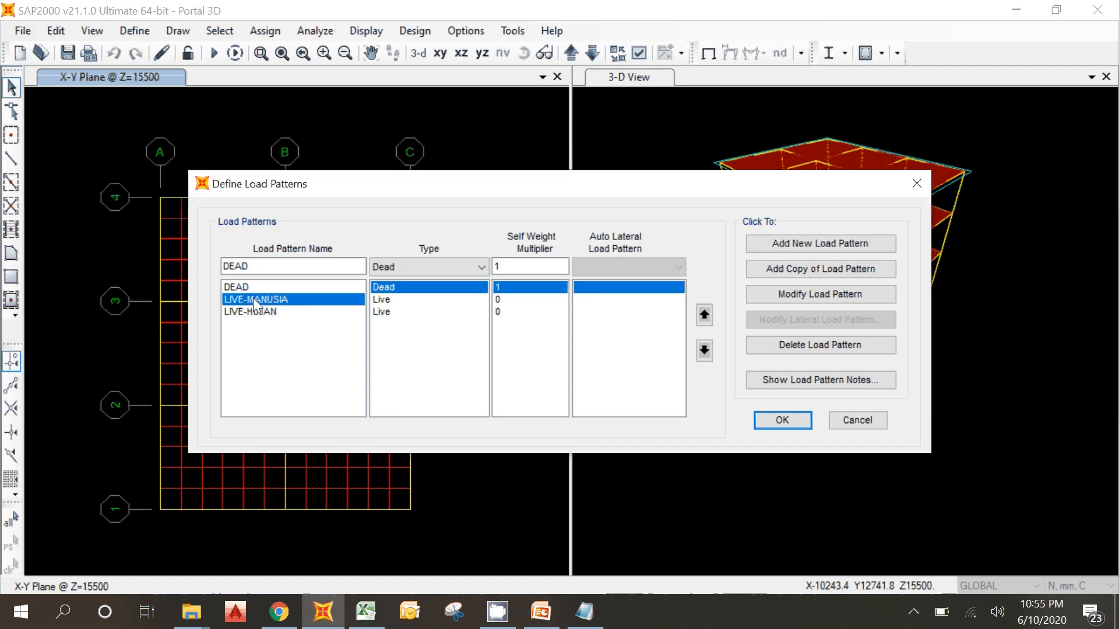
click(301, 327)
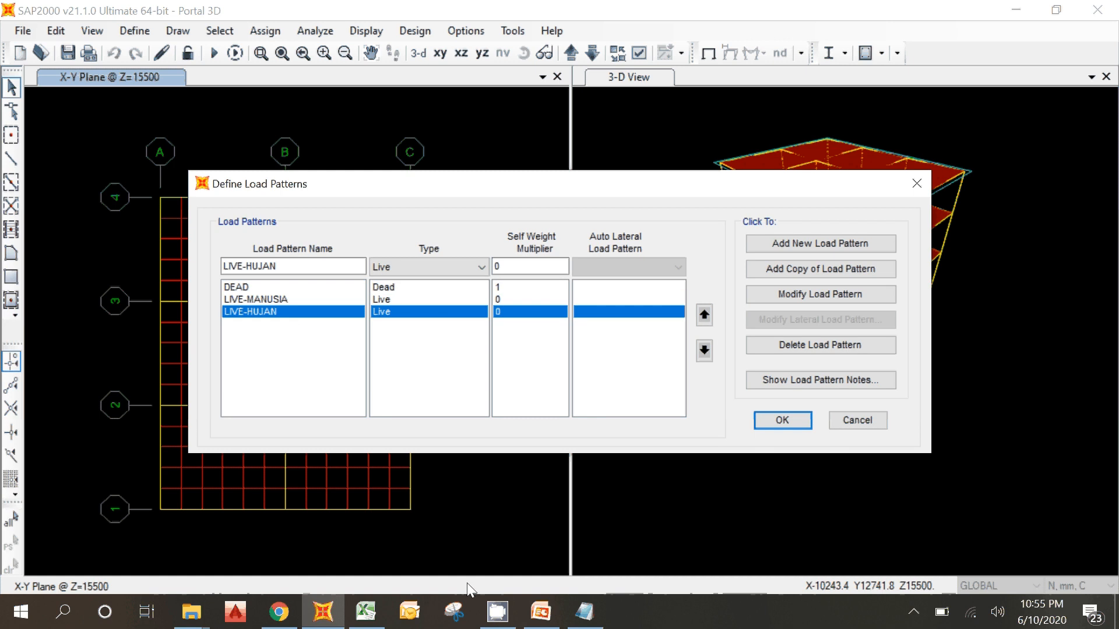
mouse_move(537, 615)
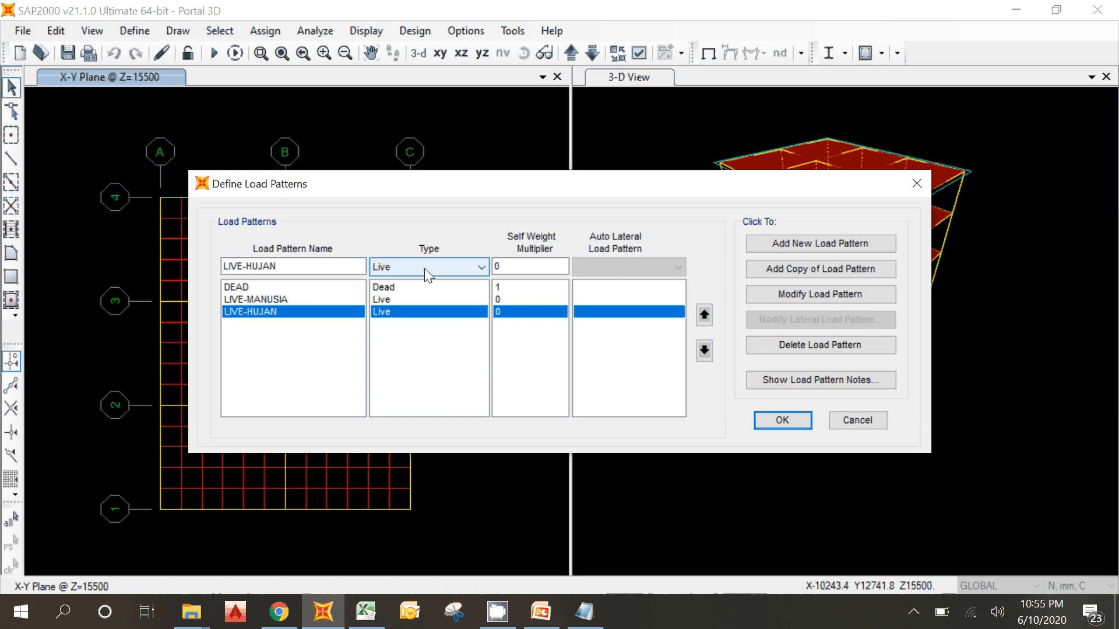
click(304, 266)
drag(305, 266, 201, 267)
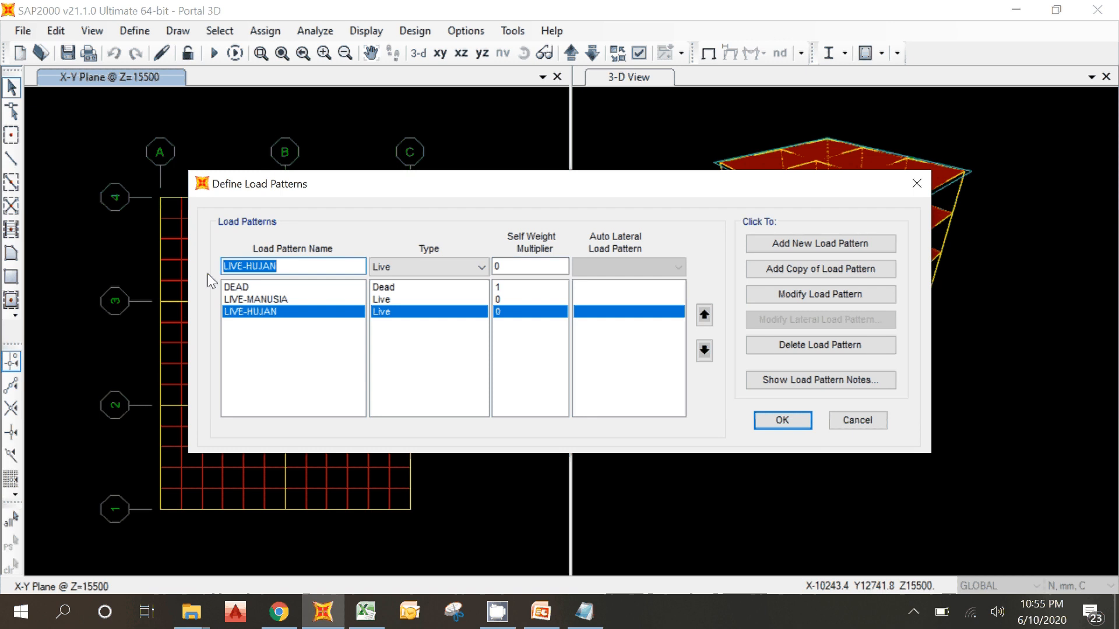
text(SE-)
text(X)
click(392, 268)
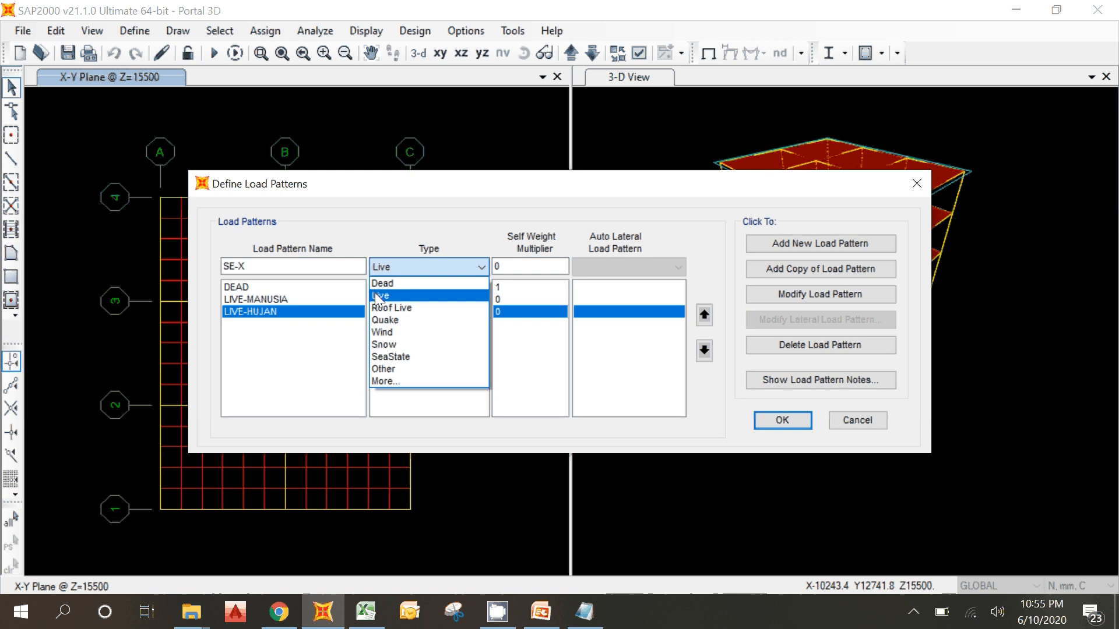
click(386, 320)
click(597, 268)
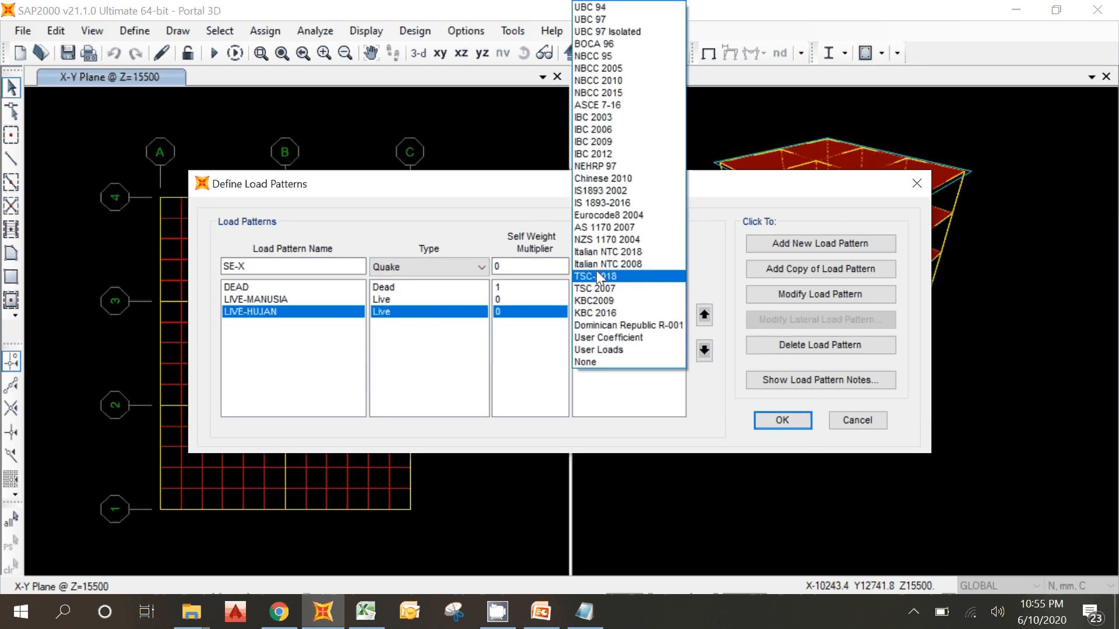
click(619, 21)
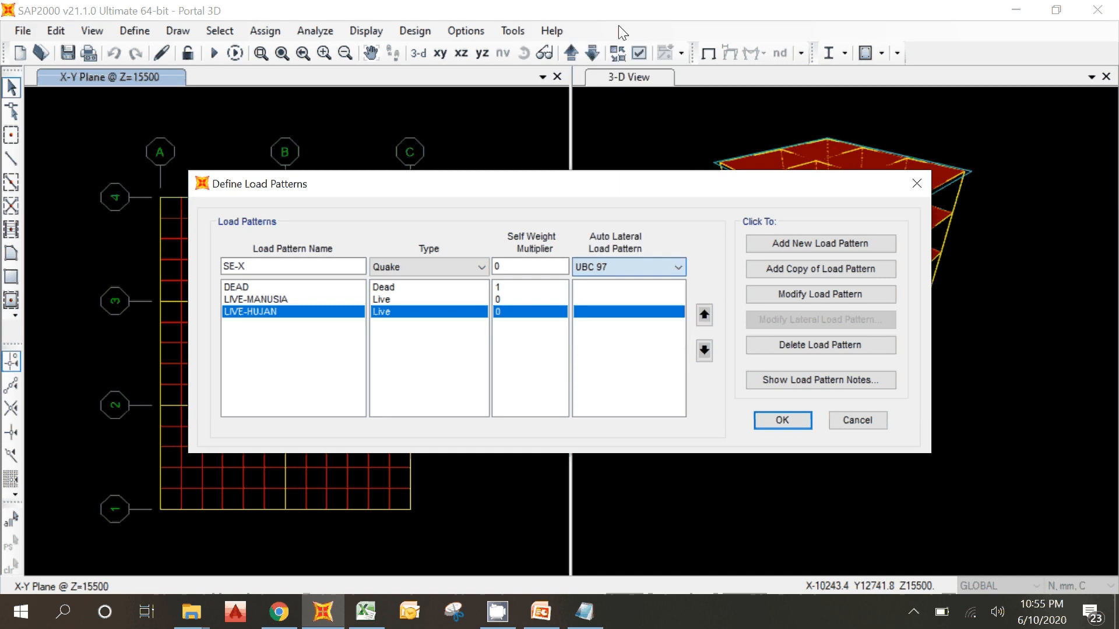
click(253, 314)
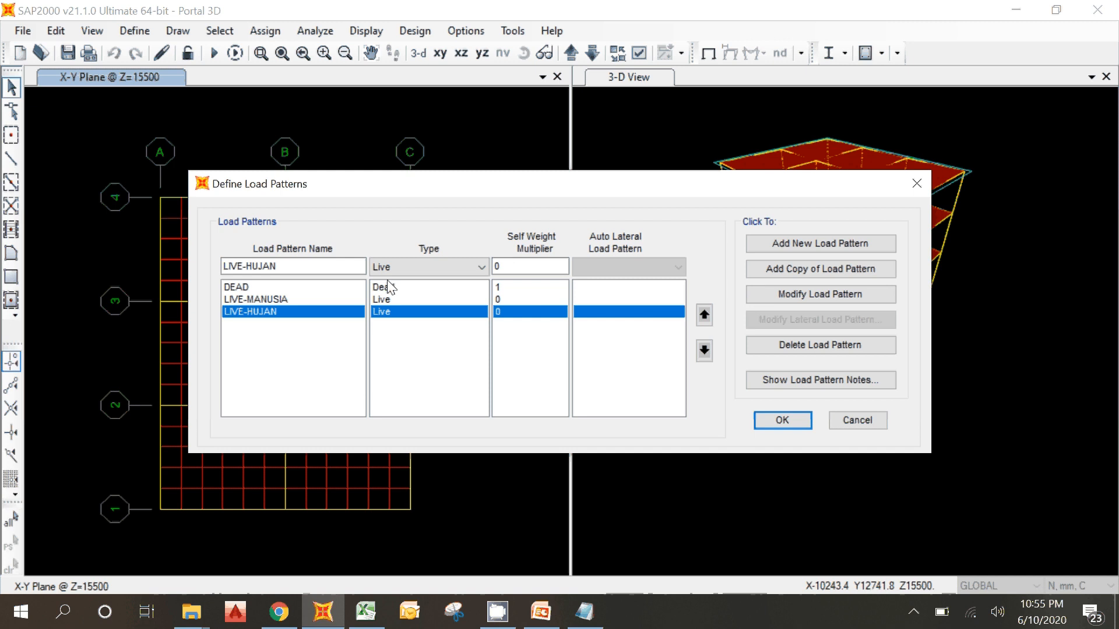
click(816, 244)
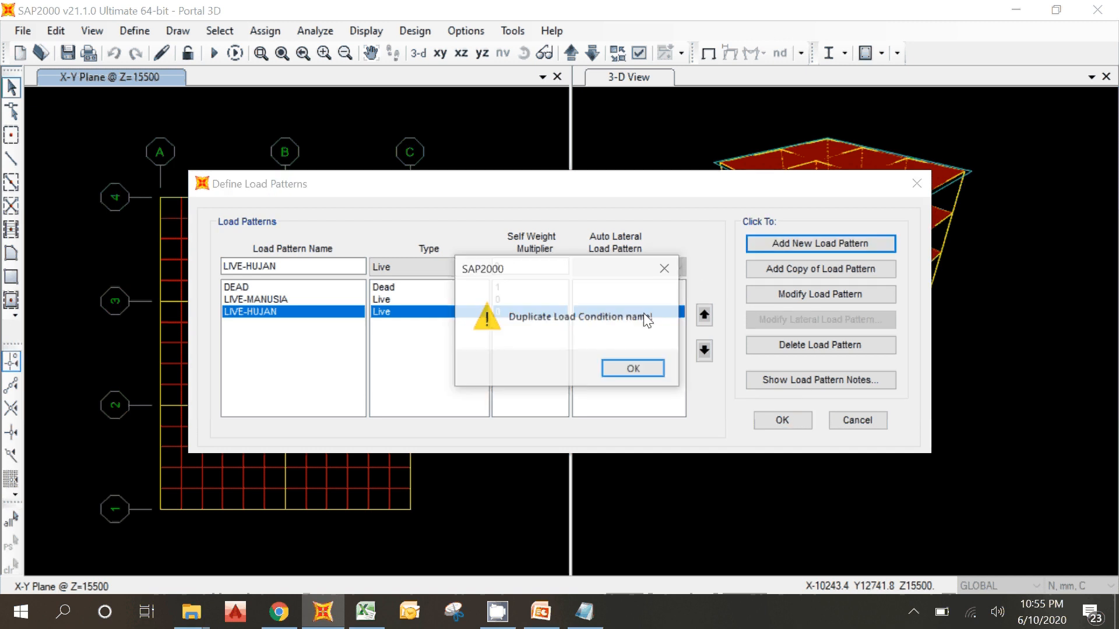
click(633, 369)
Step: Add a load pattern named SE-X with type Quake, self-weight multiplier 0 and UBC 97 as the auto lateral load pattern
click(300, 267)
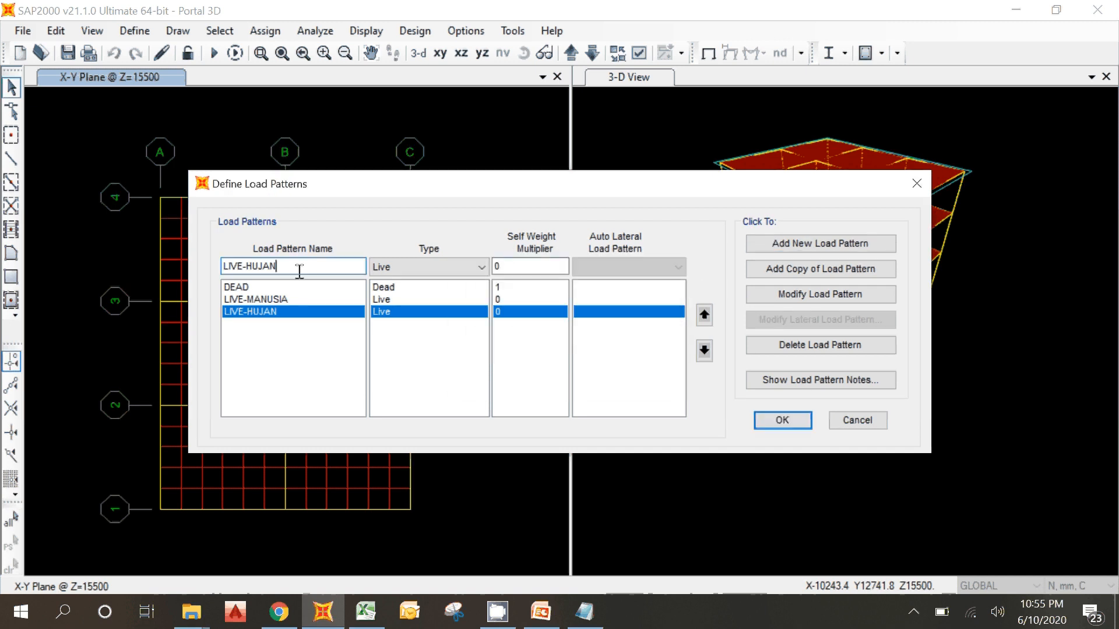
drag(292, 261, 188, 279)
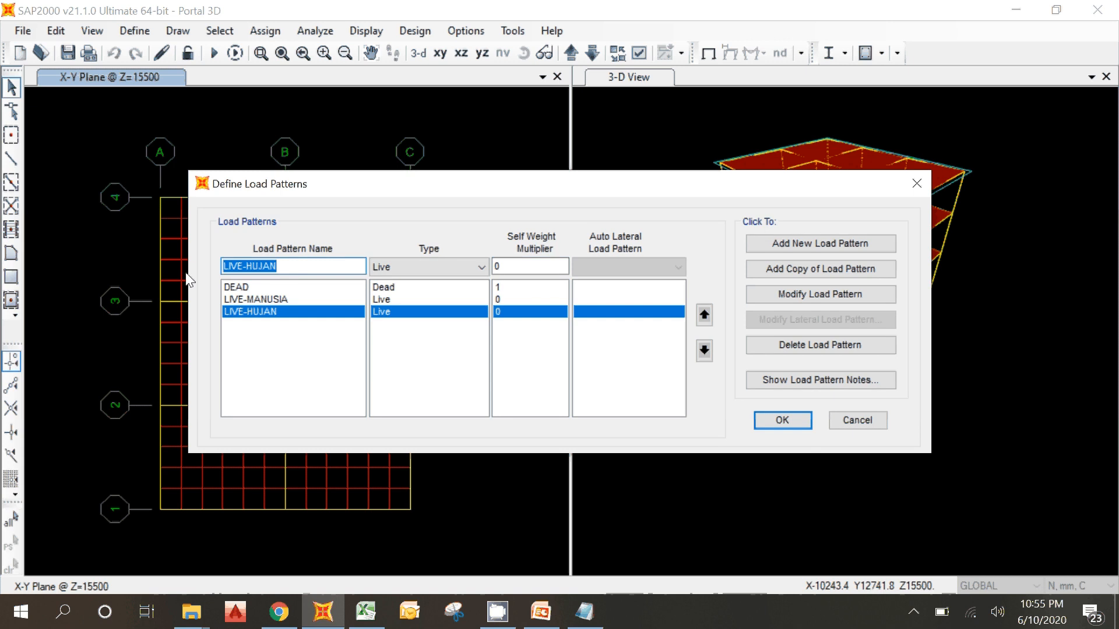
text(SE)
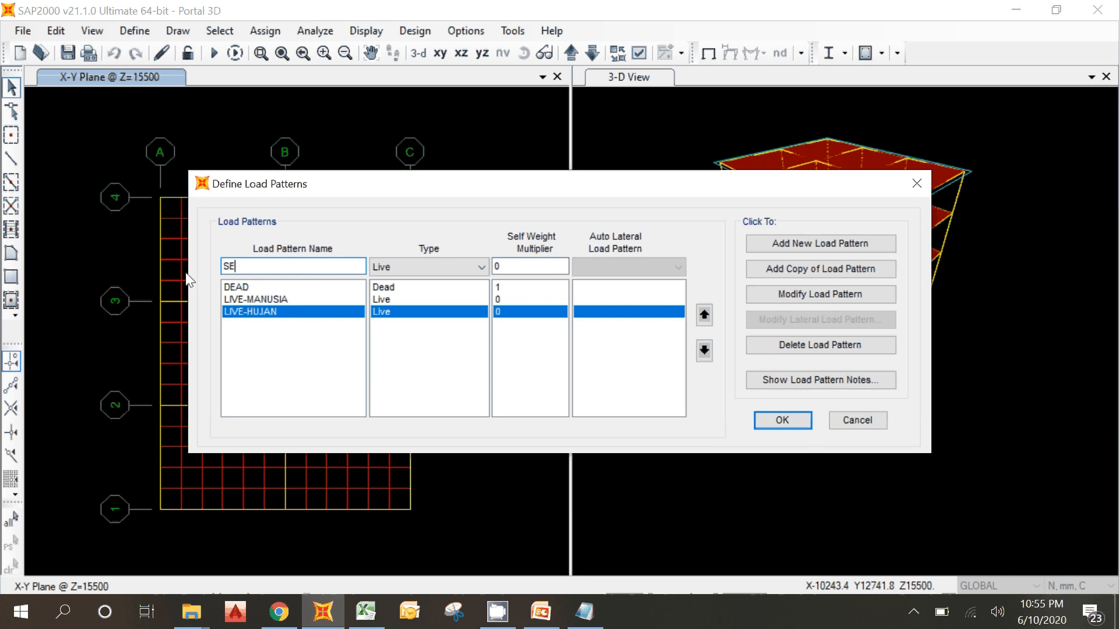
text(-X)
click(389, 265)
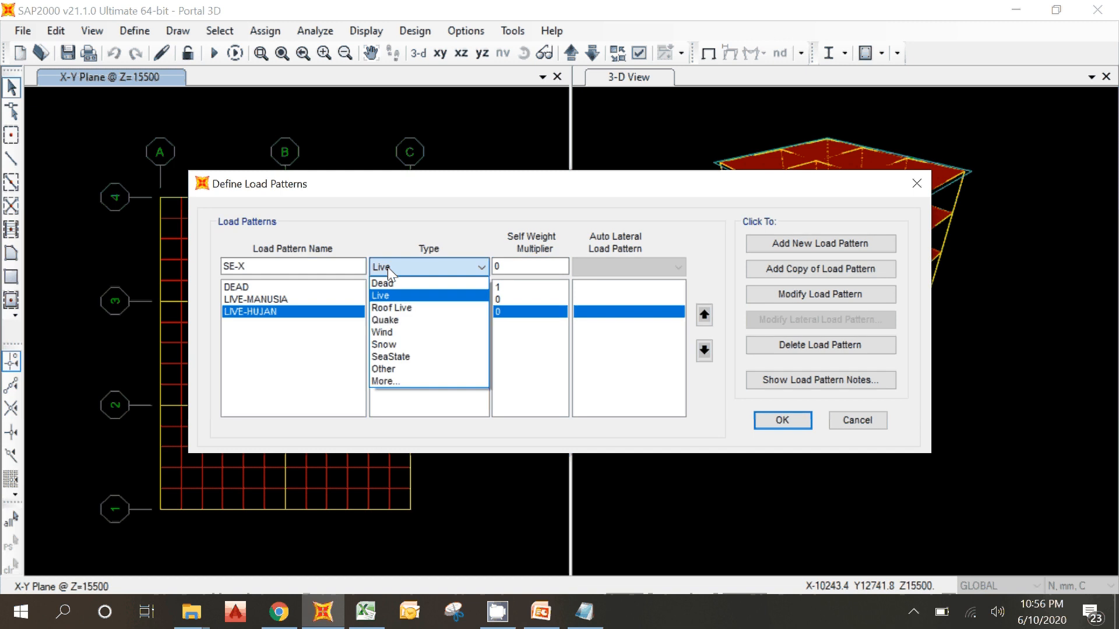
click(384, 320)
click(580, 267)
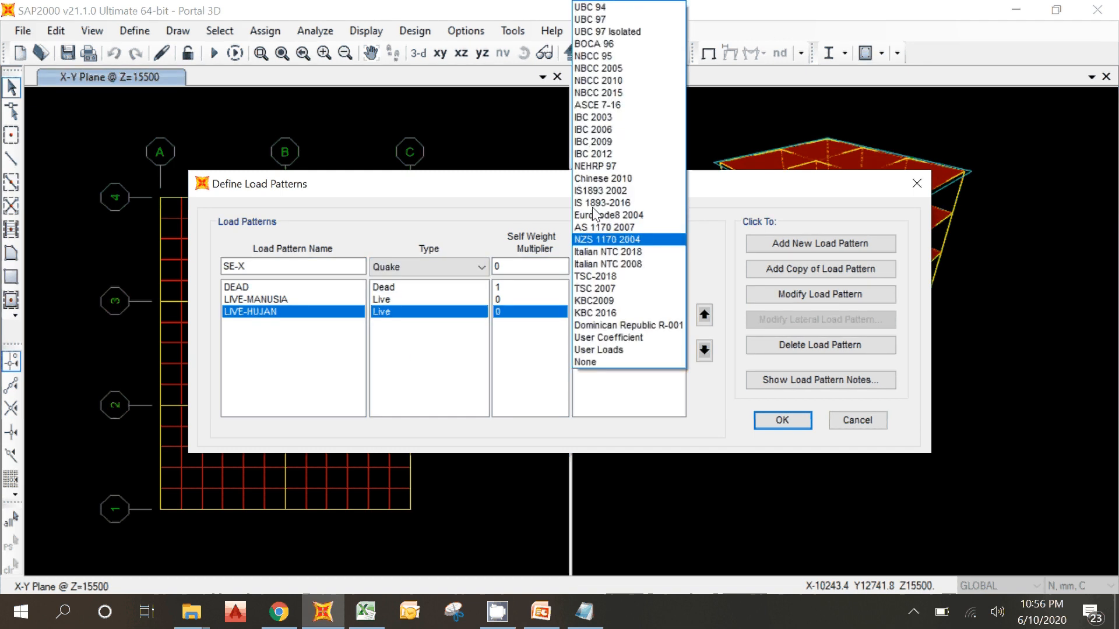
click(591, 19)
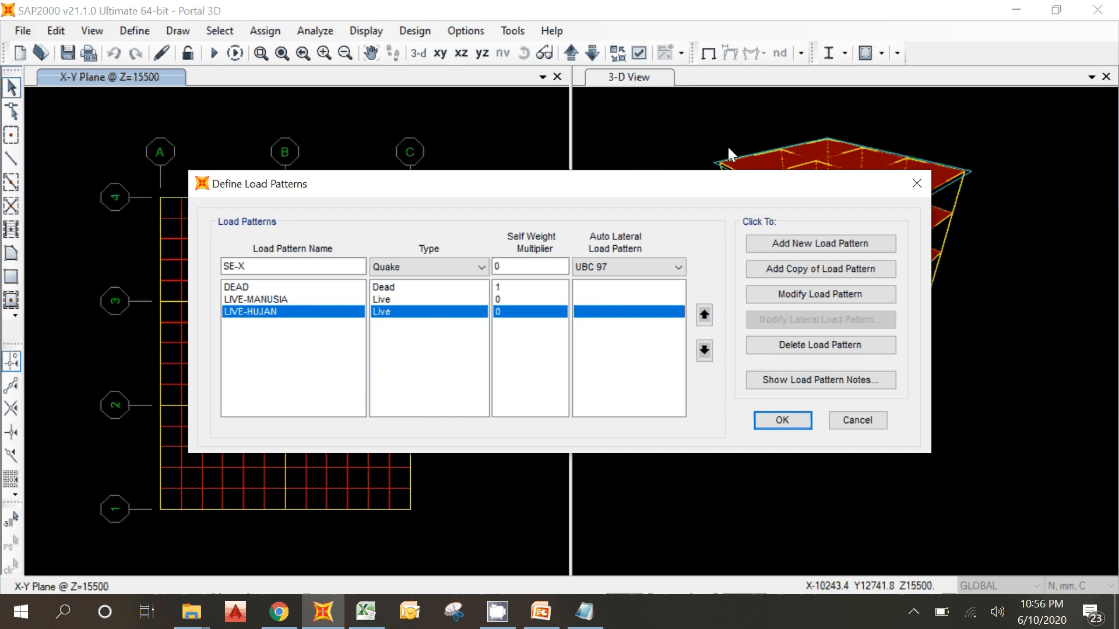
click(787, 246)
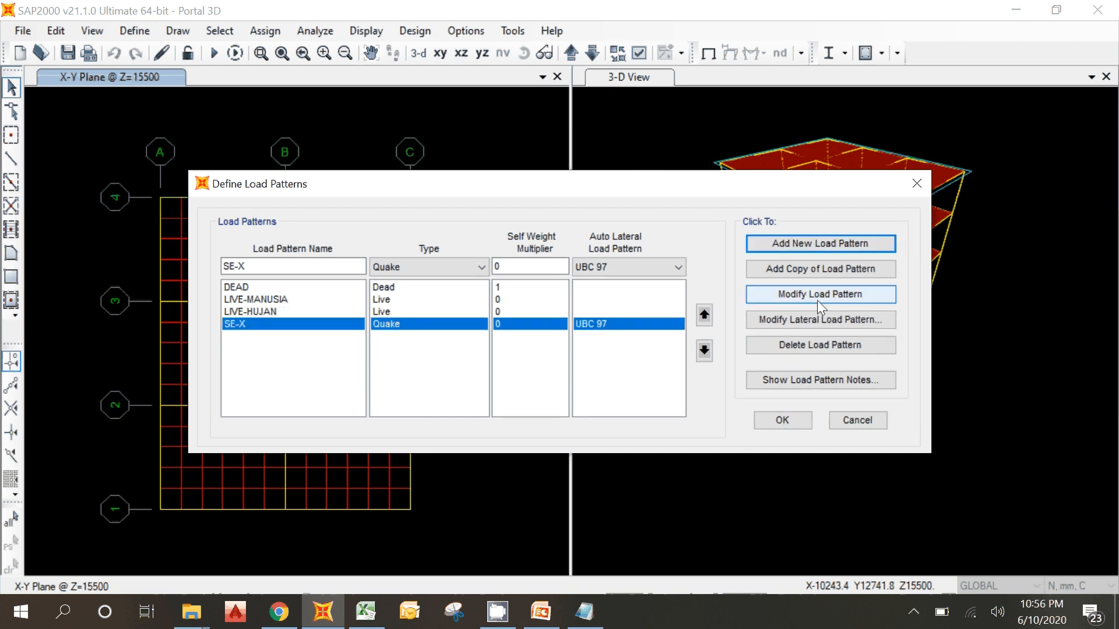
Step: Open the UBC 97 lateral load settings of SE-X and switch the seismic coefficients to User Defined
click(788, 325)
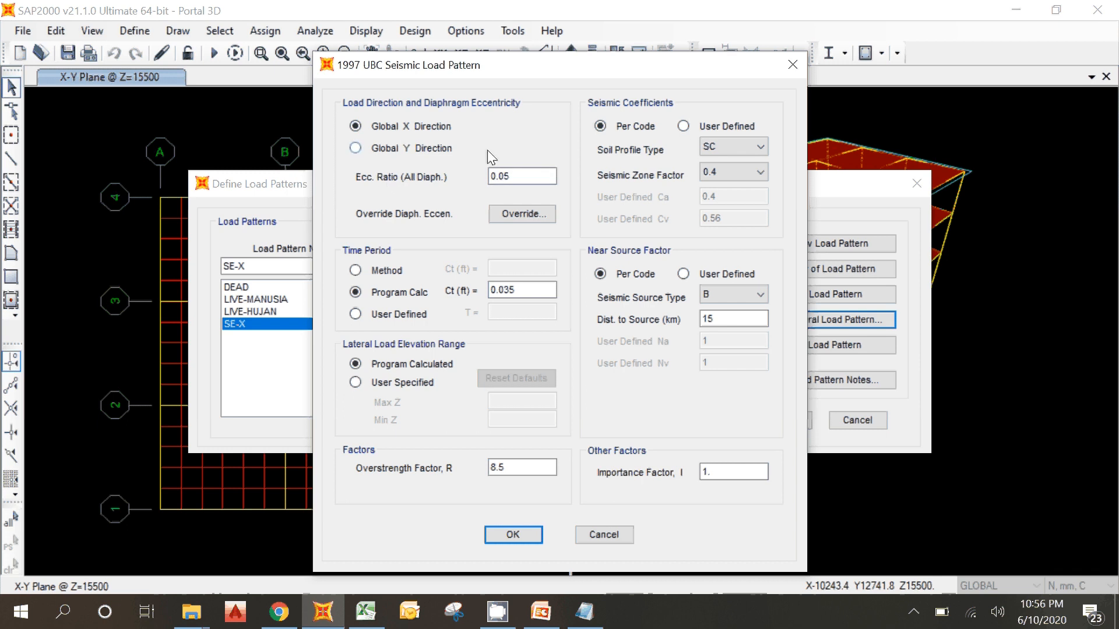
click(526, 290)
click(697, 128)
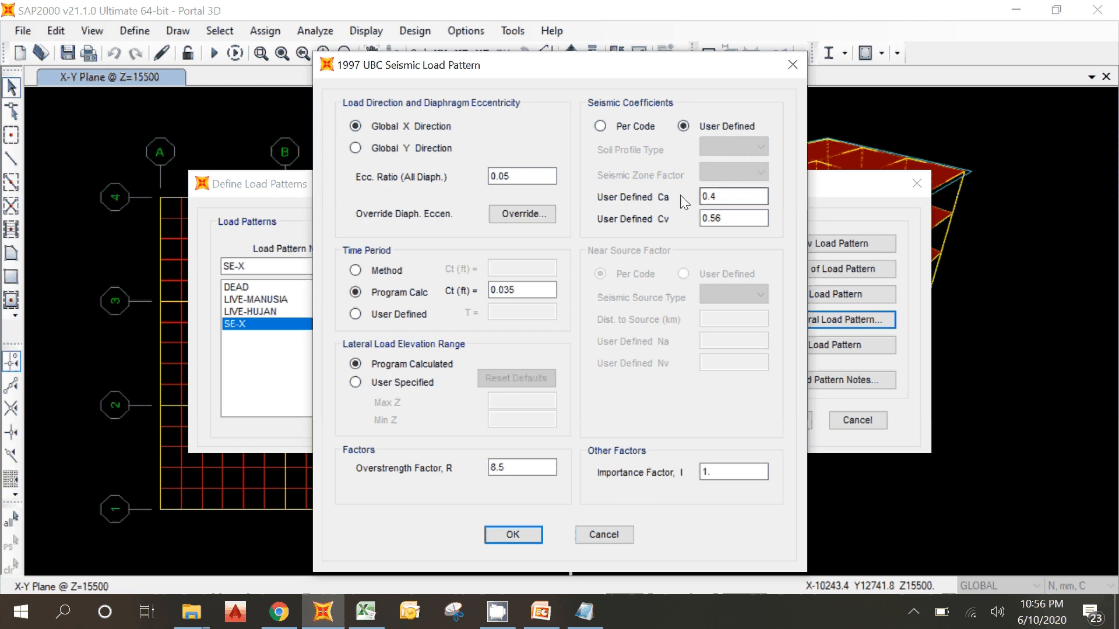
click(726, 196)
click(725, 218)
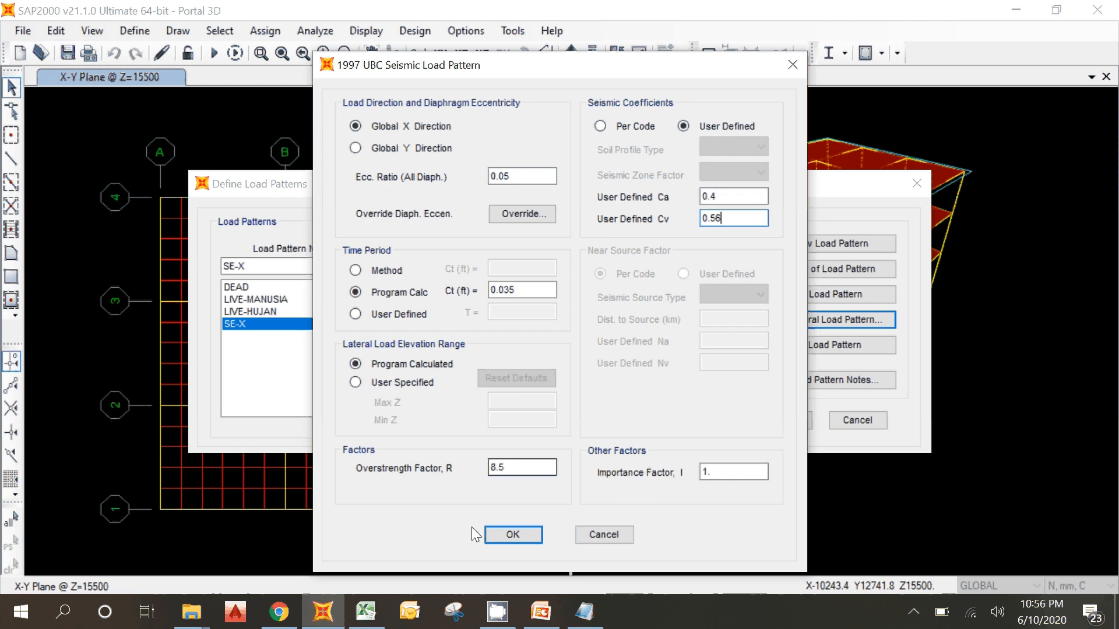
Step: Switch to the PowerPoint lesson and examine the seismic coefficients on the "Data-data Beban Gempa SE" slide
click(541, 612)
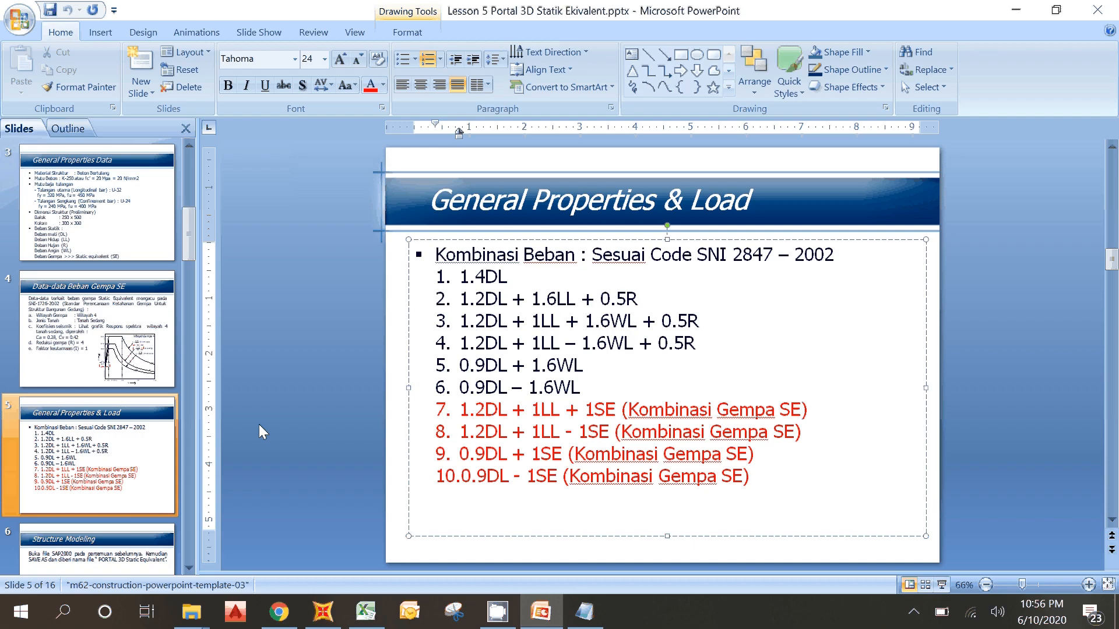
key(Page_Up)
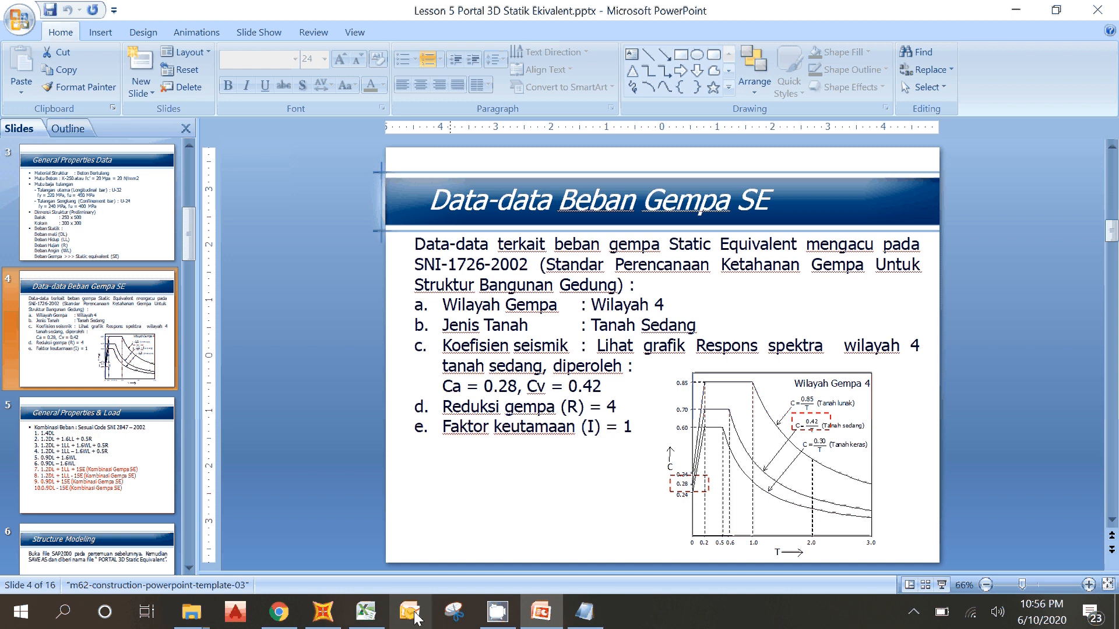
Step: Switch to the Excel response spectrum workbook and examine the S_D1 cell marked Ca on Sheet1 (2)
click(368, 619)
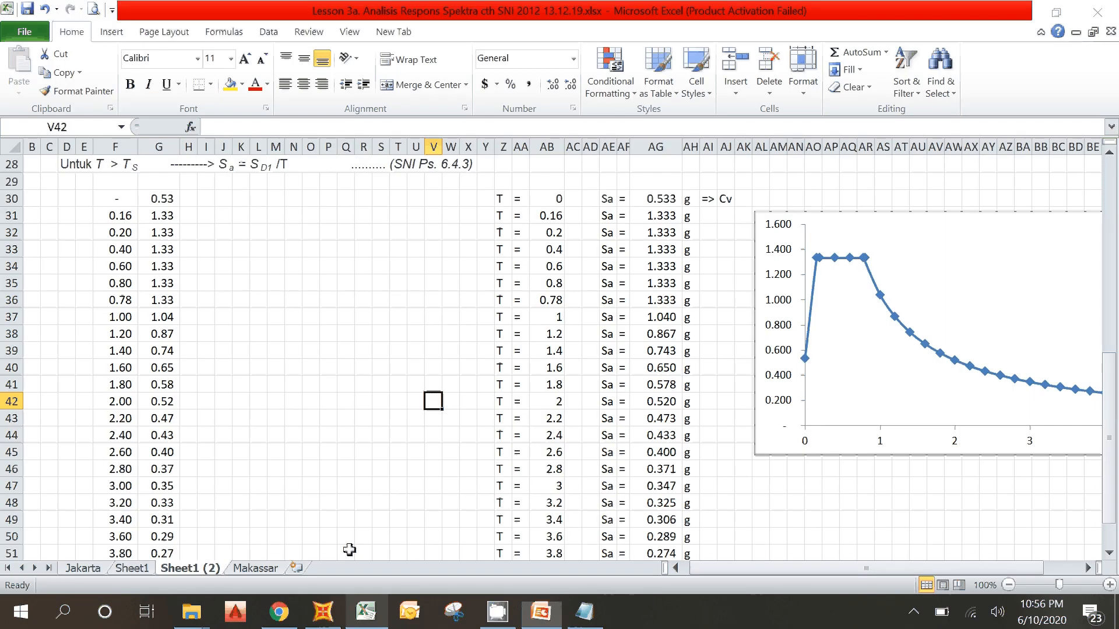
scroll(437, 426, up, 4)
scroll(747, 503, down, 1)
scroll(747, 503, up, 1)
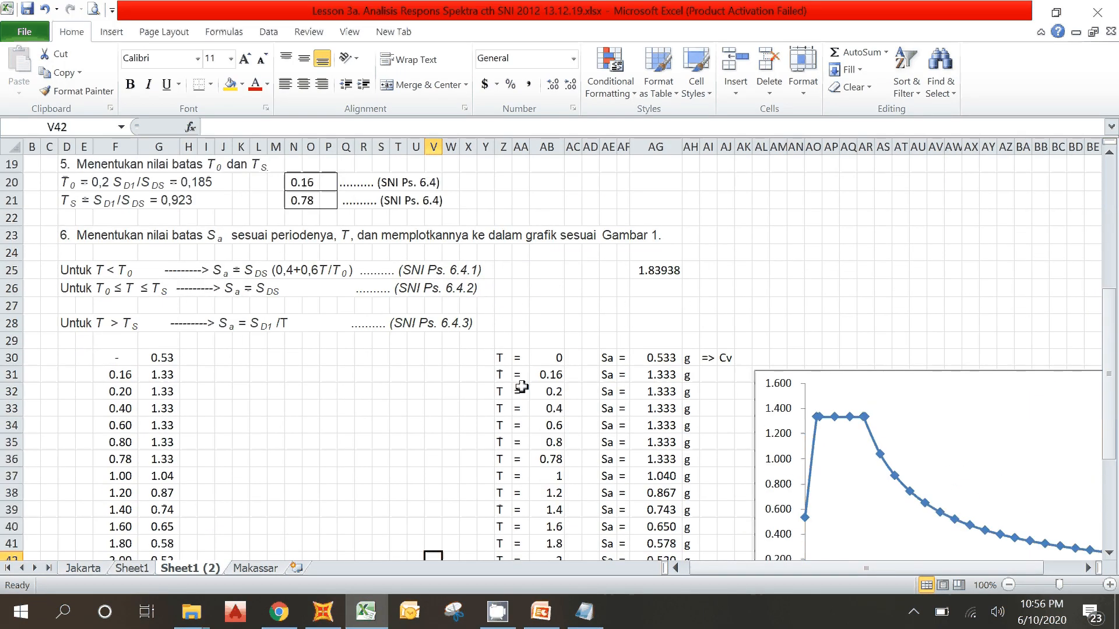
scroll(758, 455, down, 2)
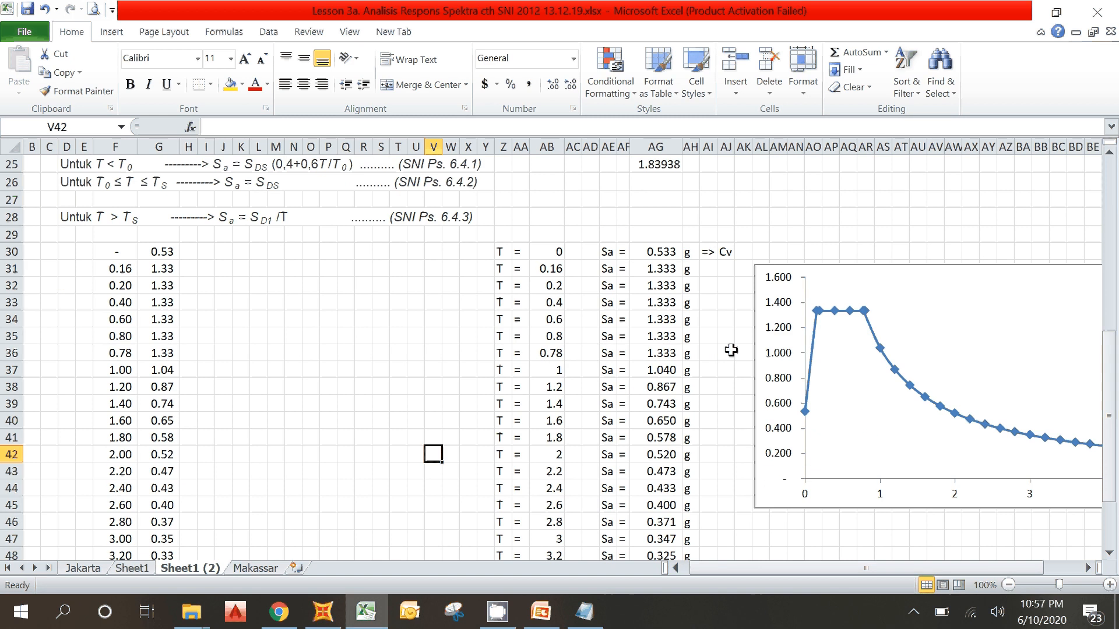
scroll(731, 350, up, 4)
click(296, 235)
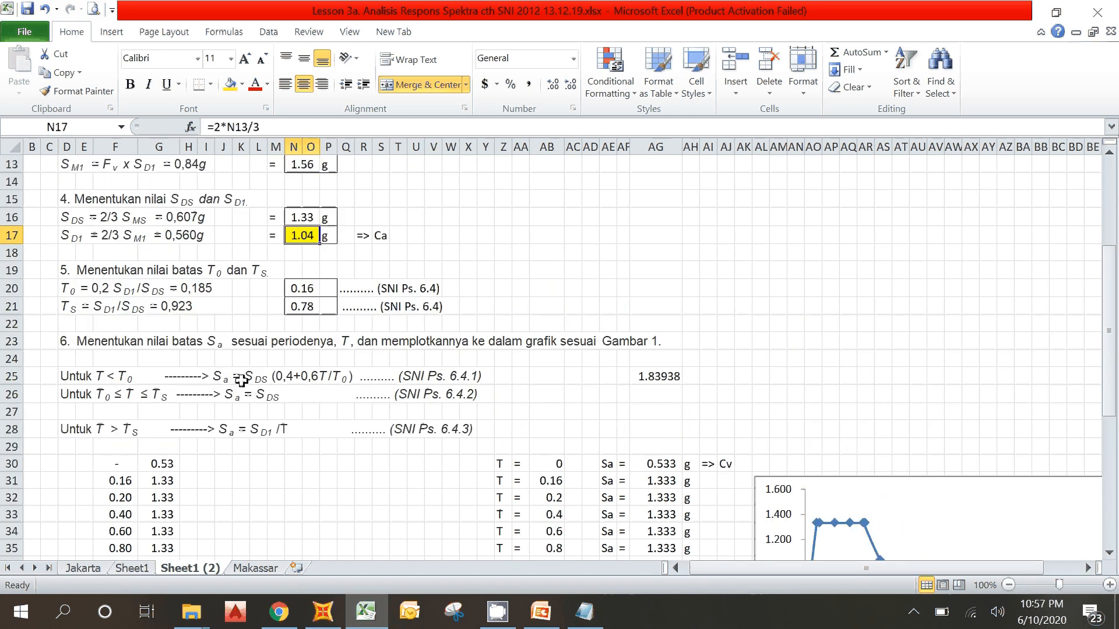
Step: Glance at the PowerPoint slide, then examine the zero-period Sa cell marked Cv and its chart point in Excel
click(548, 621)
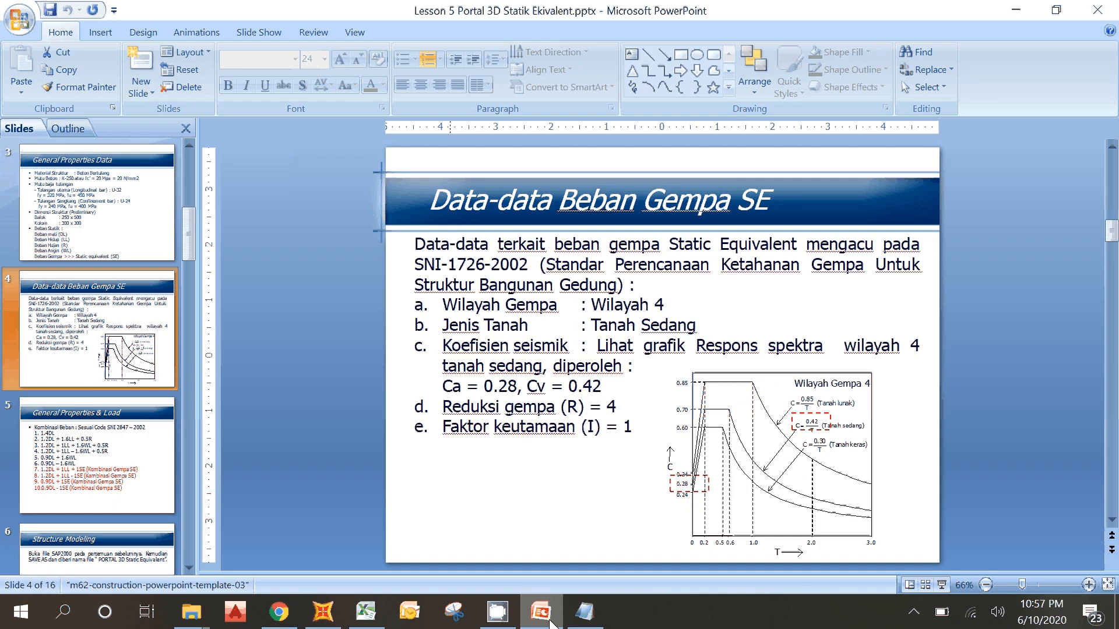
click(548, 620)
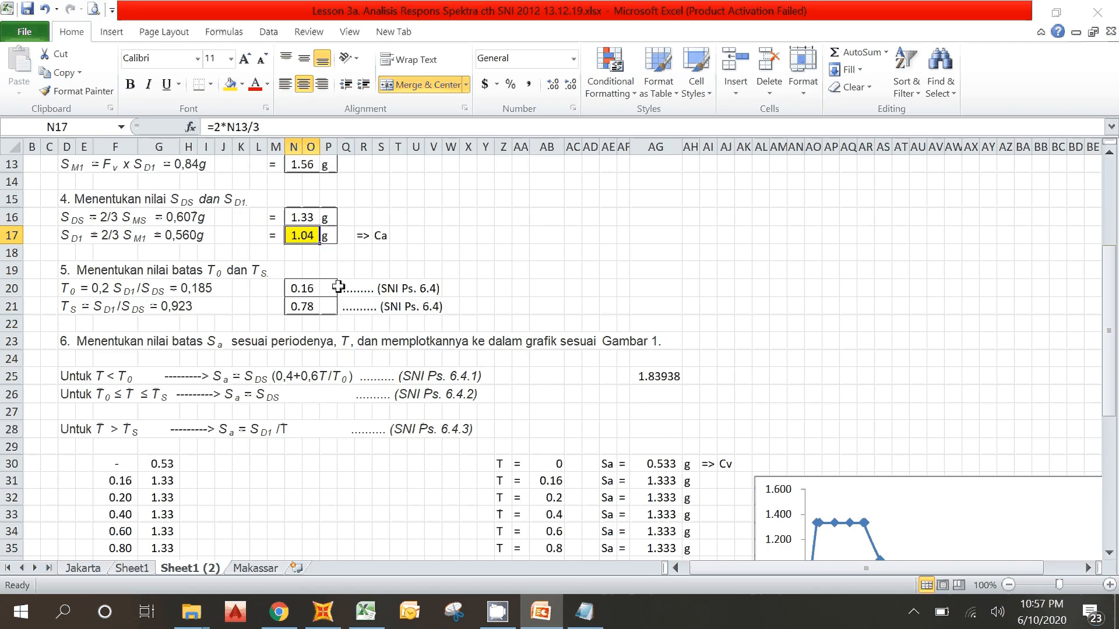
click(681, 449)
scroll(679, 432, down, 3)
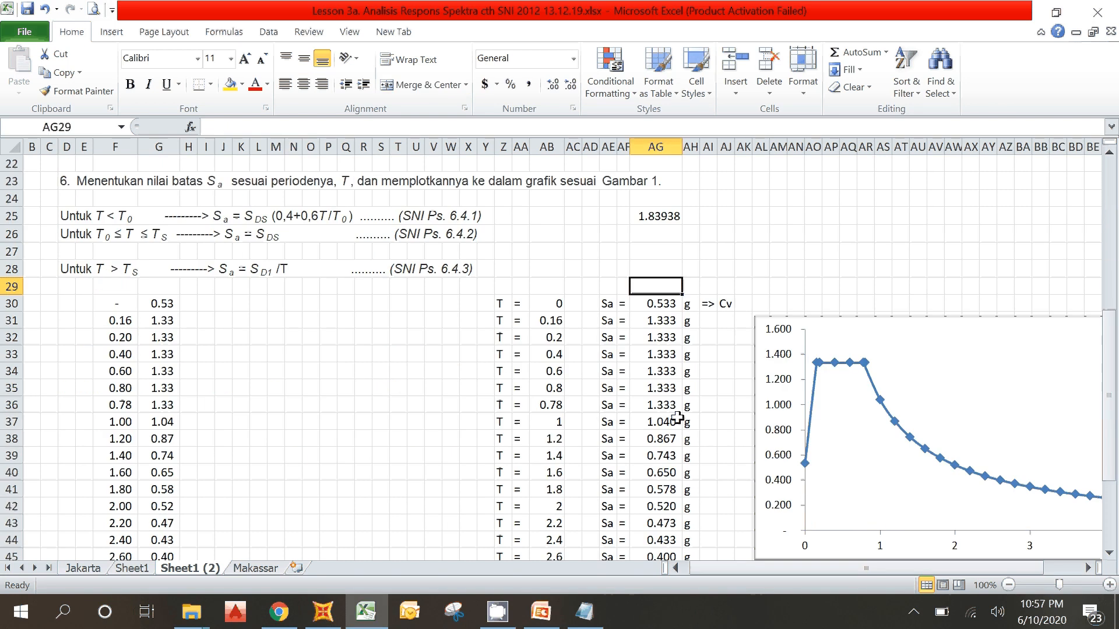
key(Down)
mouse_move(805, 470)
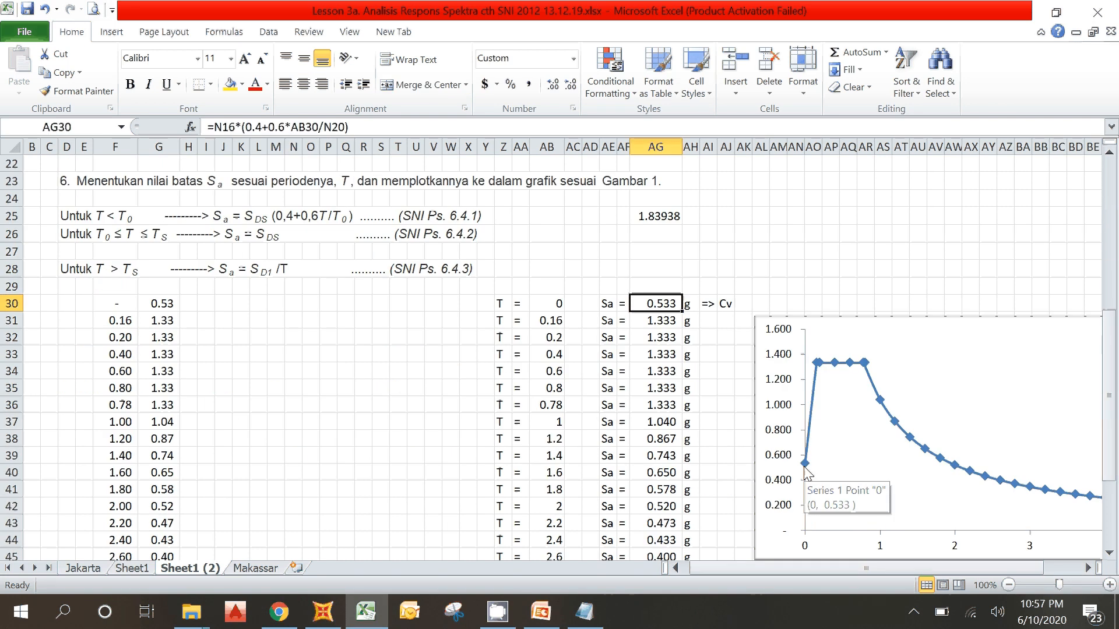
Step: Switch to SAP2000 and try a user-defined Ca of 1.04 for SE-X, consulting the Excel workbook for the coefficient
click(323, 612)
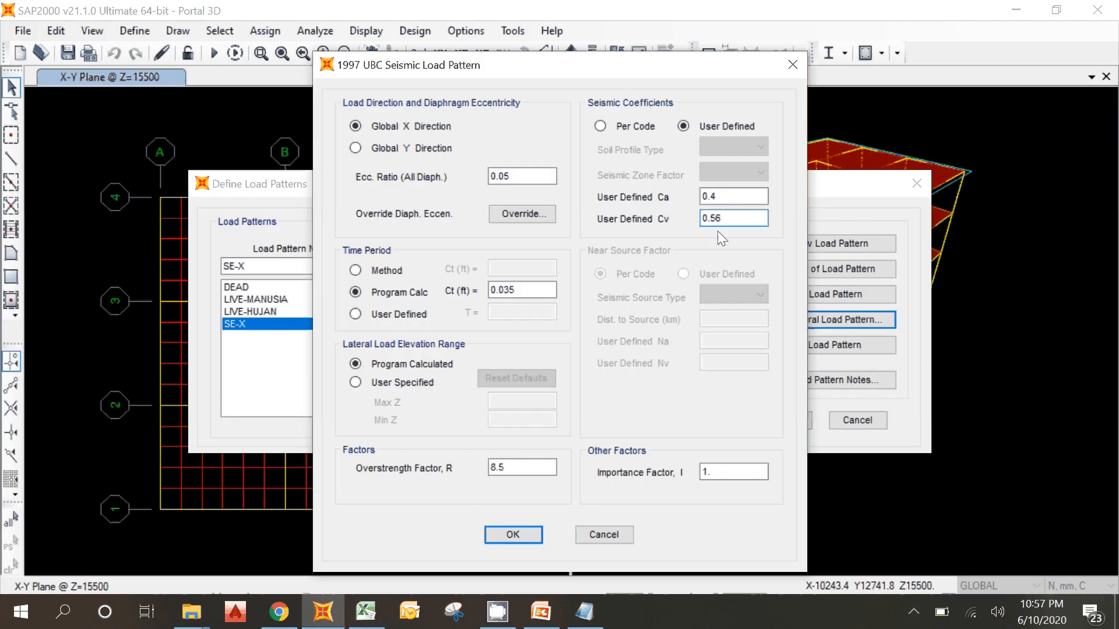
click(736, 197)
key(BackSpace)
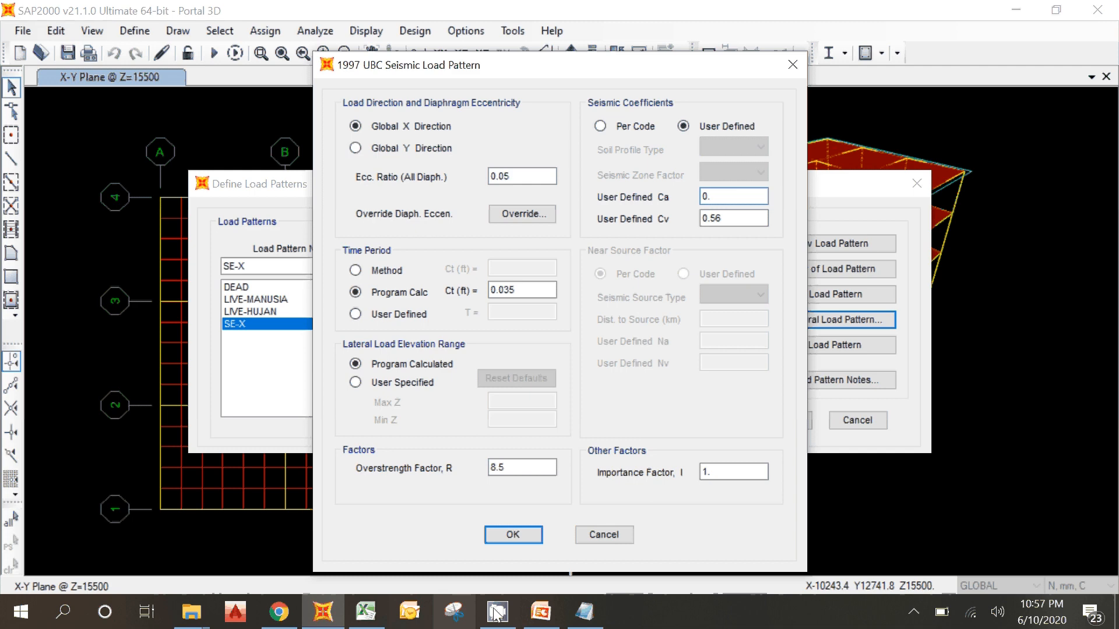
click(541, 615)
click(366, 612)
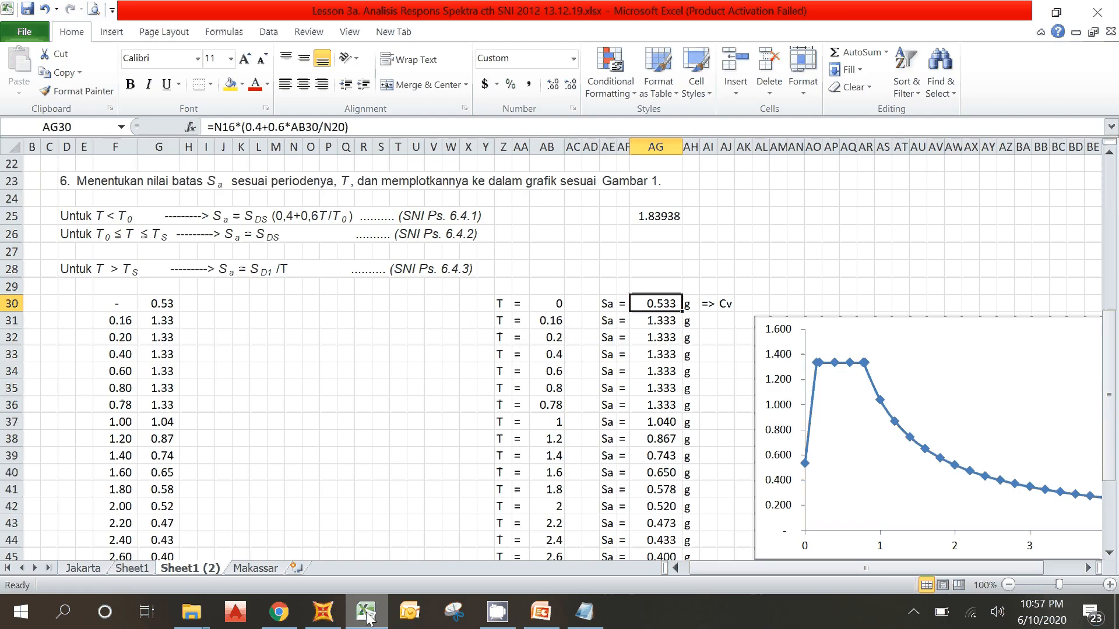
scroll(218, 320, up, 3)
scroll(218, 320, down, 2)
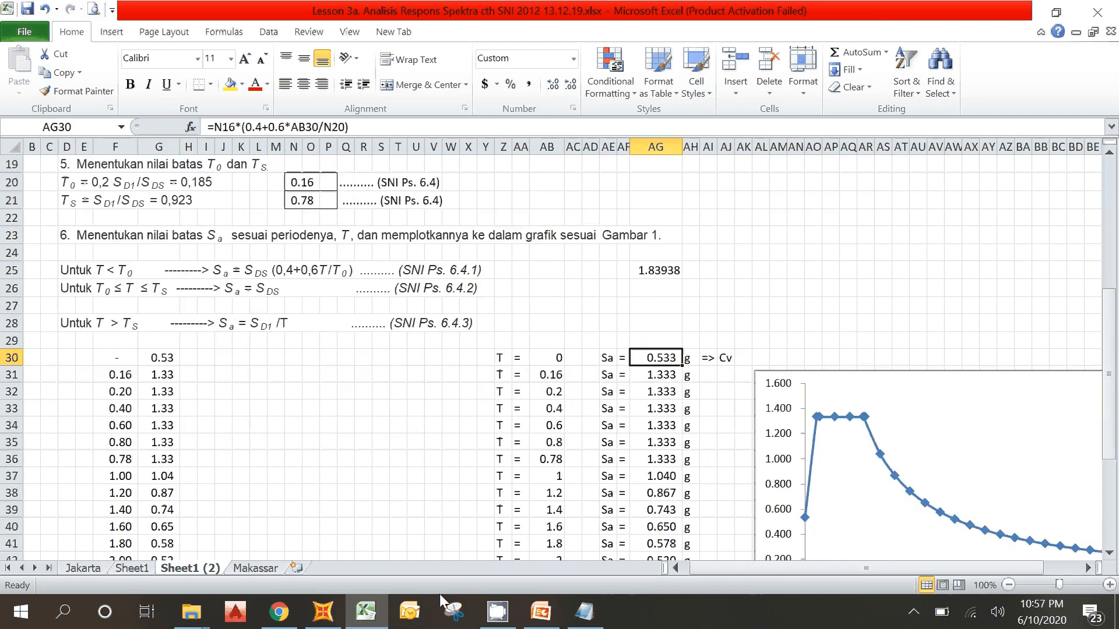
click(317, 617)
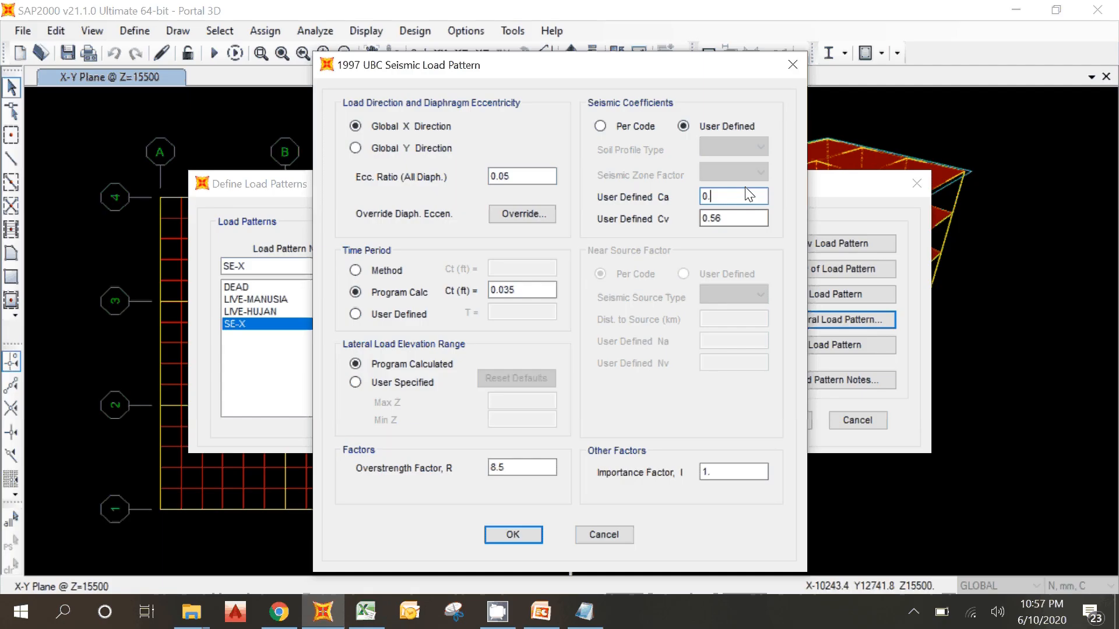
key(BackSpace)
key(BackSpace)
text(1.04)
Step: Compare the Ca and Cv labels in the Excel workbook with the seismic coefficients on the PowerPoint slide
click(366, 612)
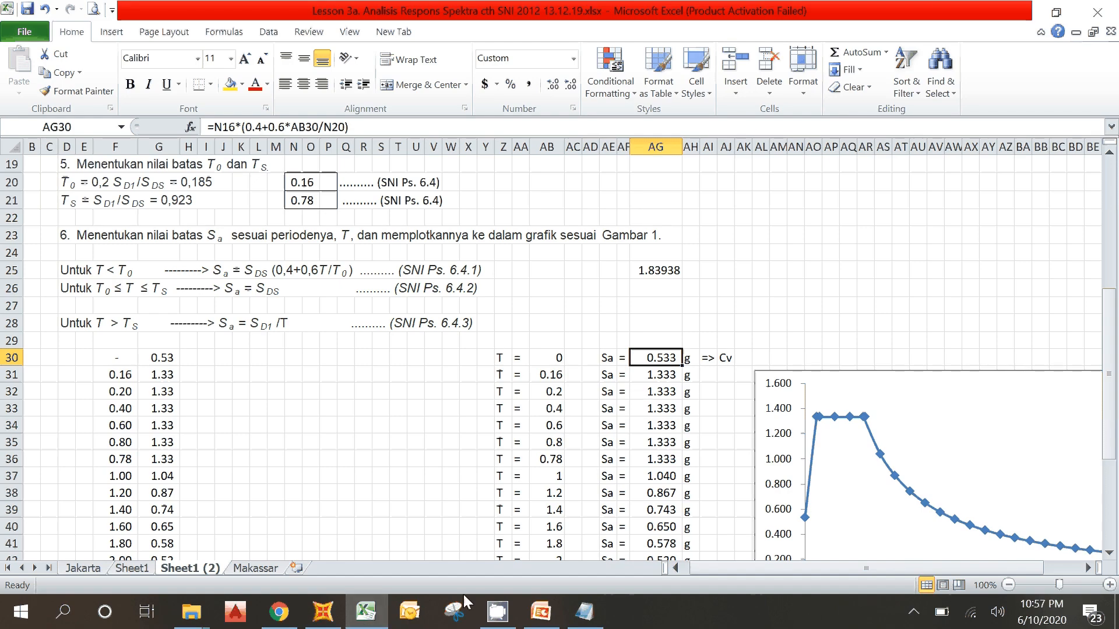
click(539, 619)
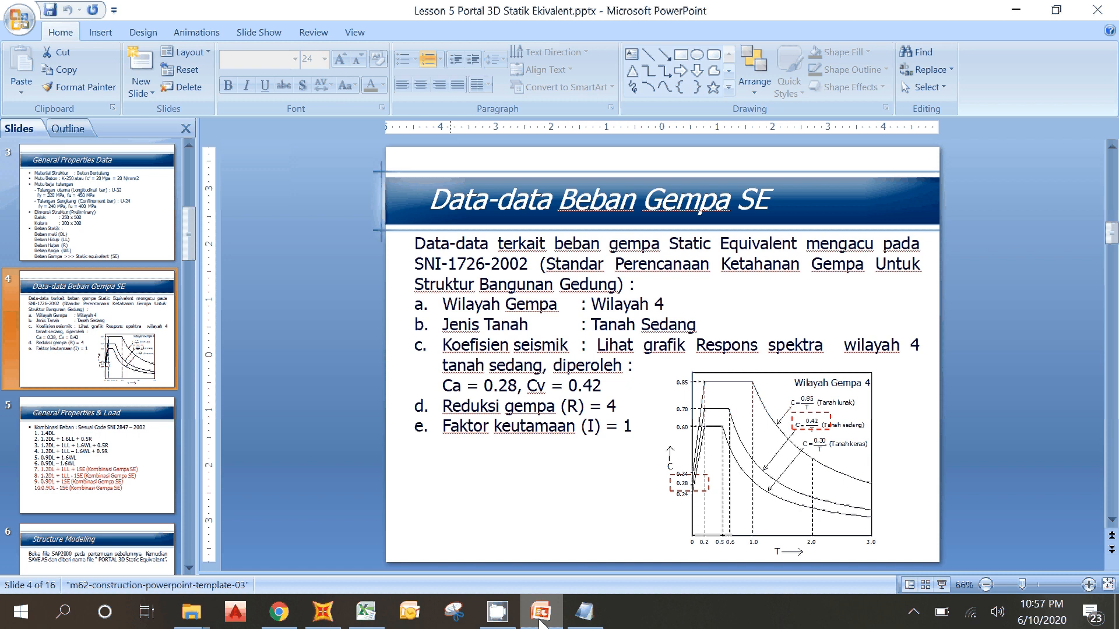
click(540, 622)
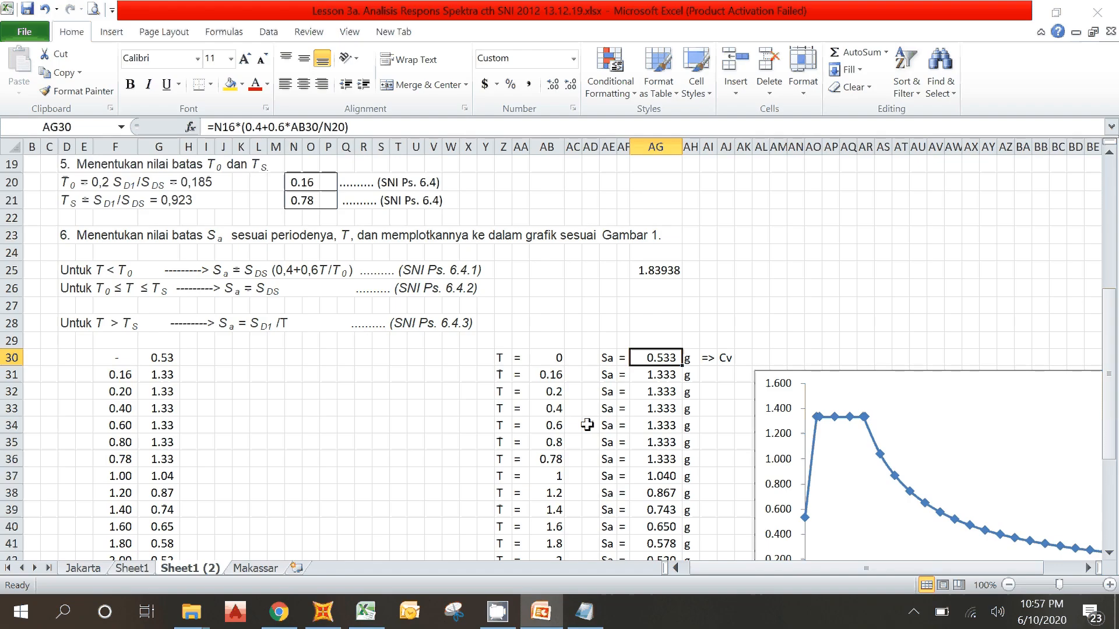
click(539, 615)
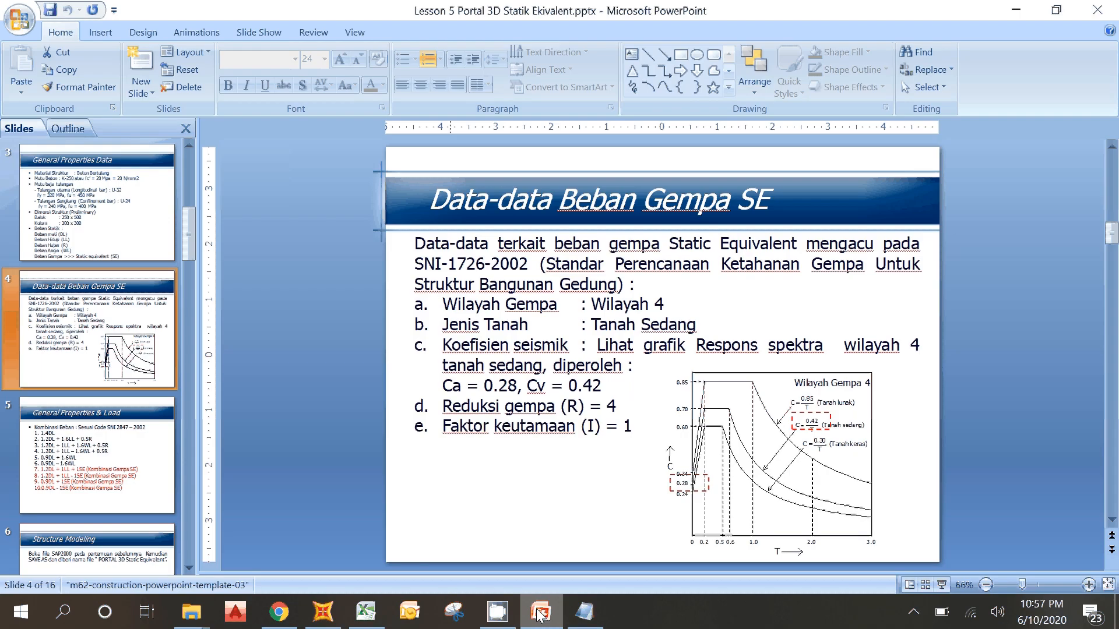
click(541, 615)
Step: Correct the Excel coefficient labels, marking the zero-period Sa value as Ca and the S_D1 value as Cv
click(725, 357)
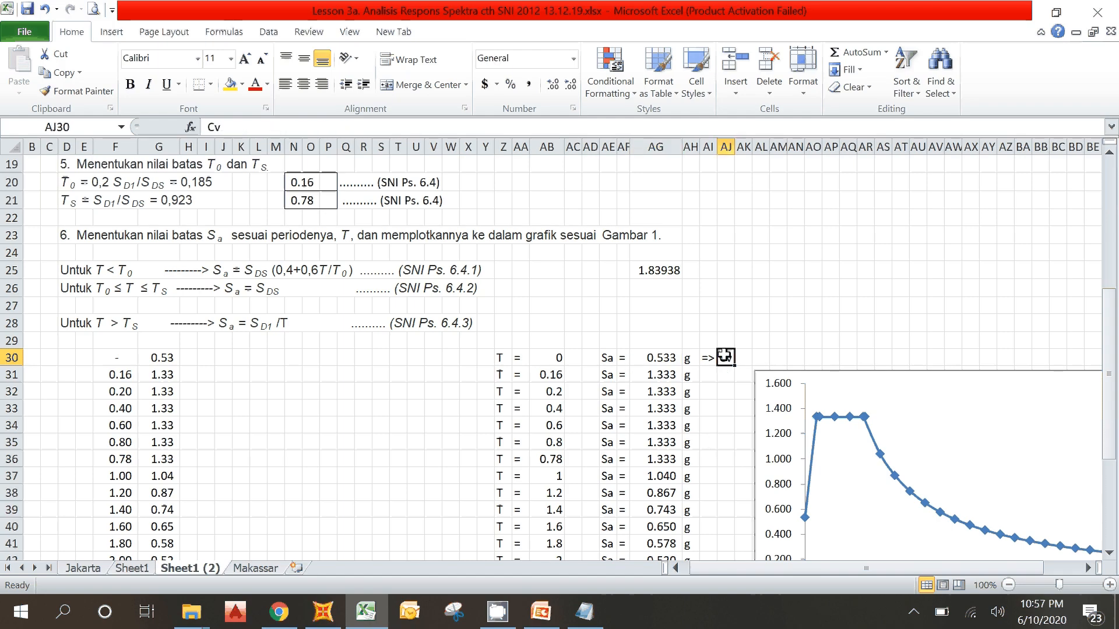
text(Ca)
key(Return)
scroll(735, 369, up, 3)
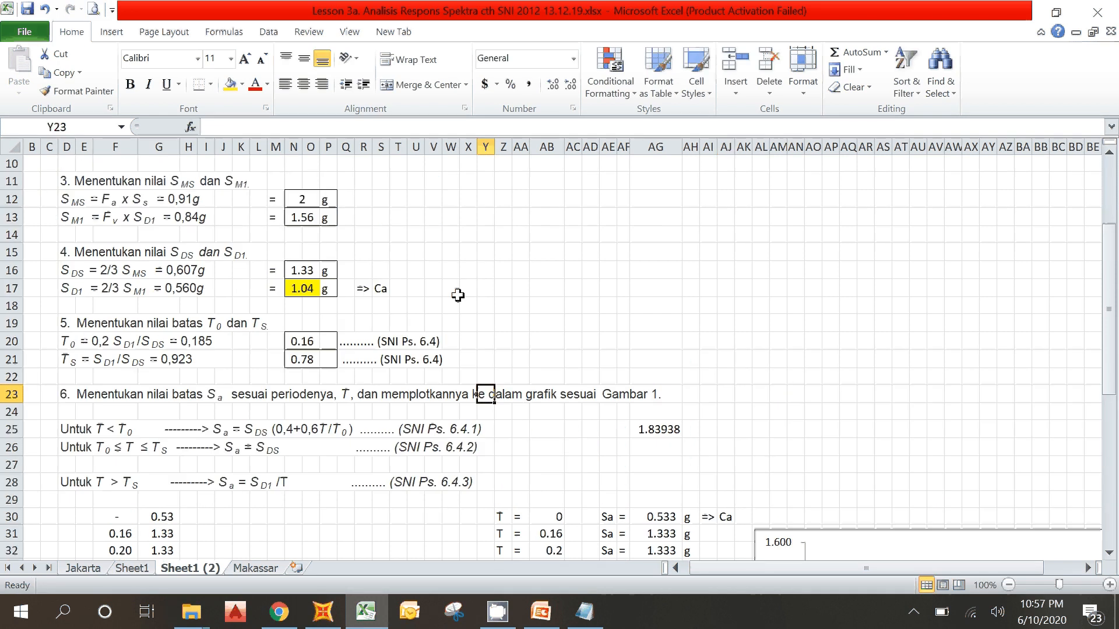
click(379, 289)
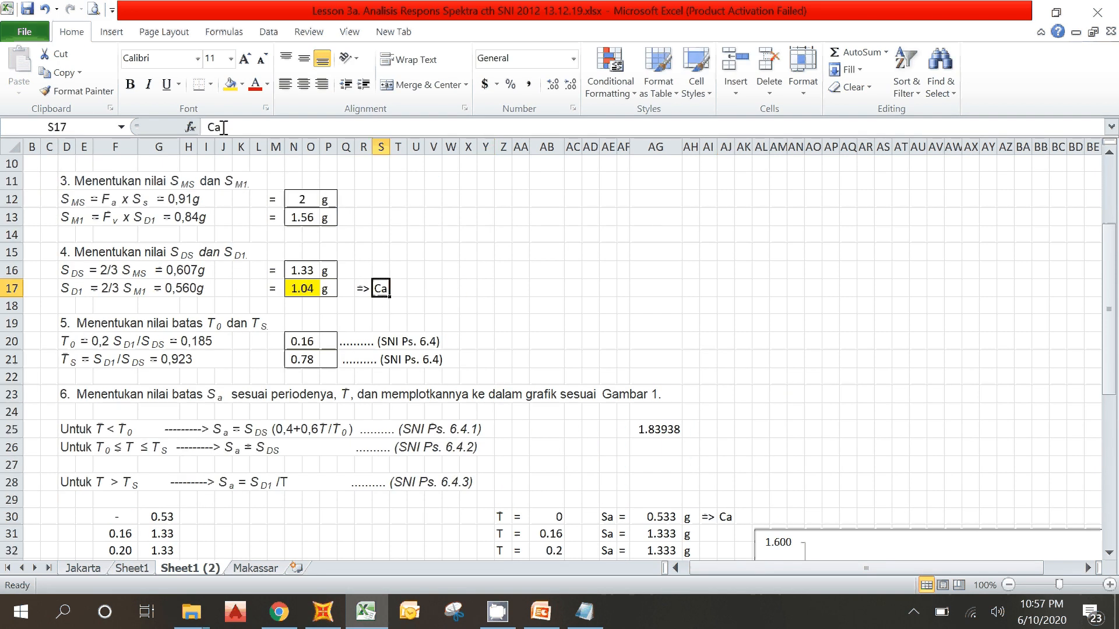
drag(215, 127, 228, 130)
text(v)
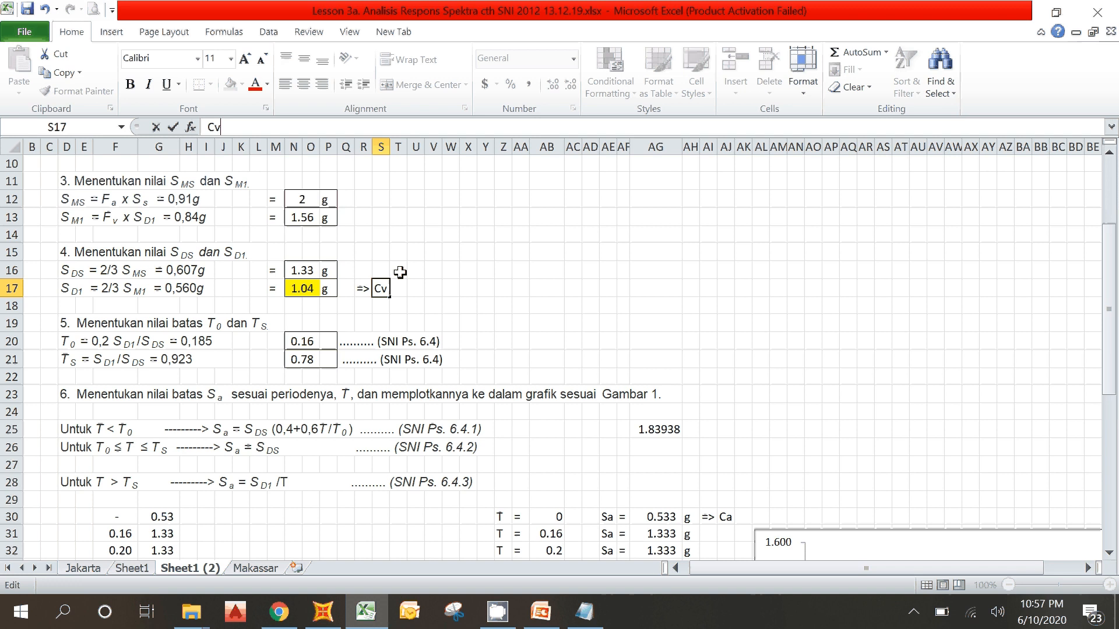
key(Return)
scroll(400, 272, down, 2)
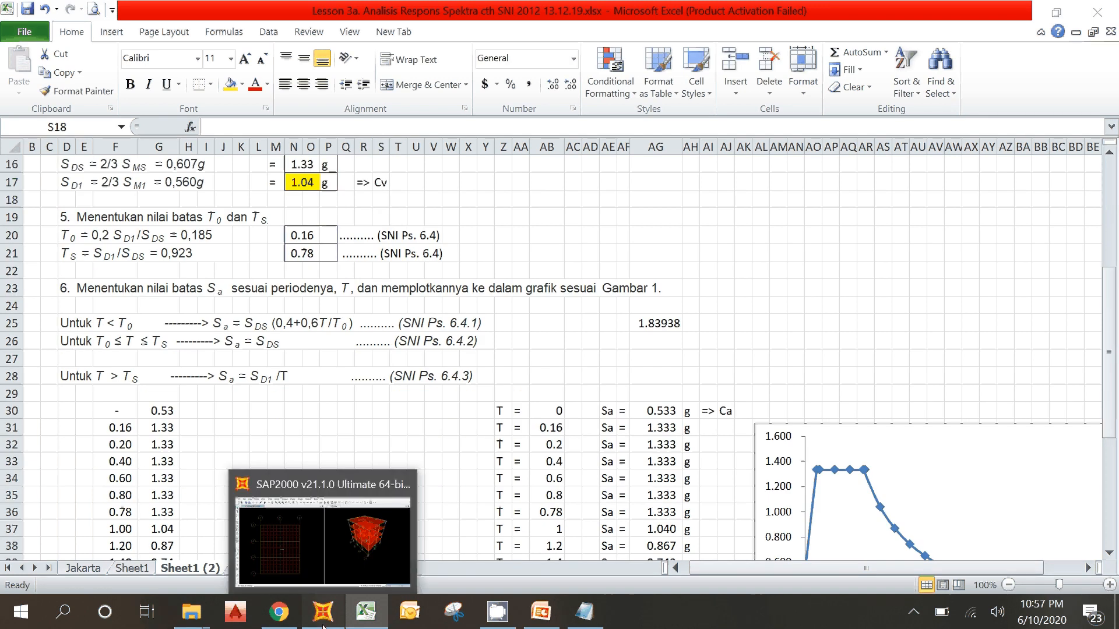
Step: Switch to SAP2000 and set the user-defined seismic coefficients of SE-X to Ca 0.53 and Cv 1.04
click(323, 623)
key(shift+Tab)
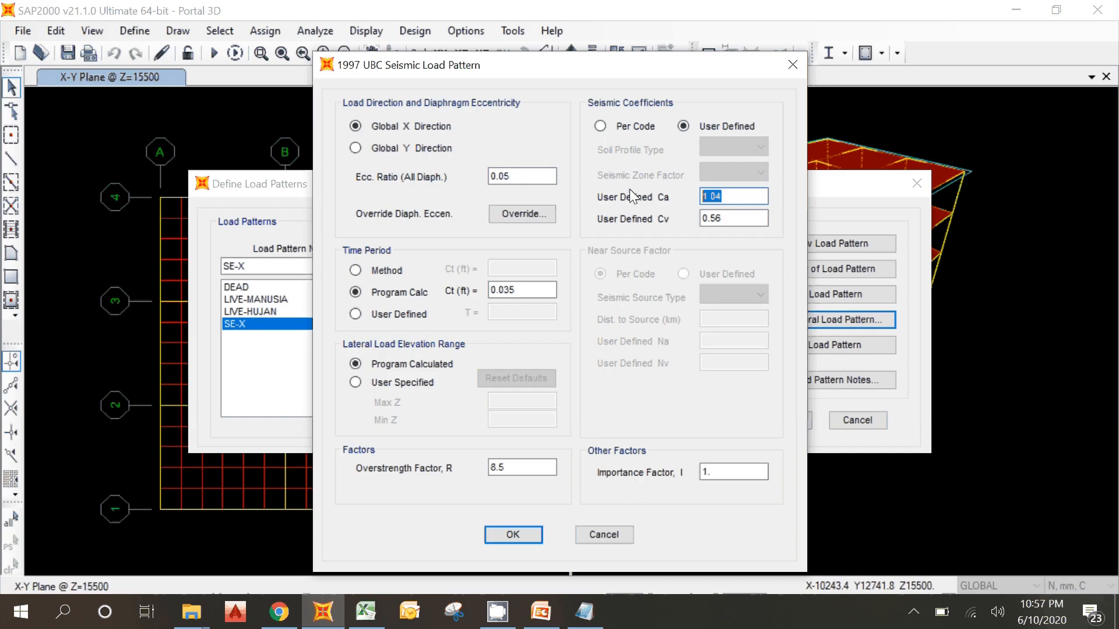
text(0.53)
key(Tab)
text(1.0)
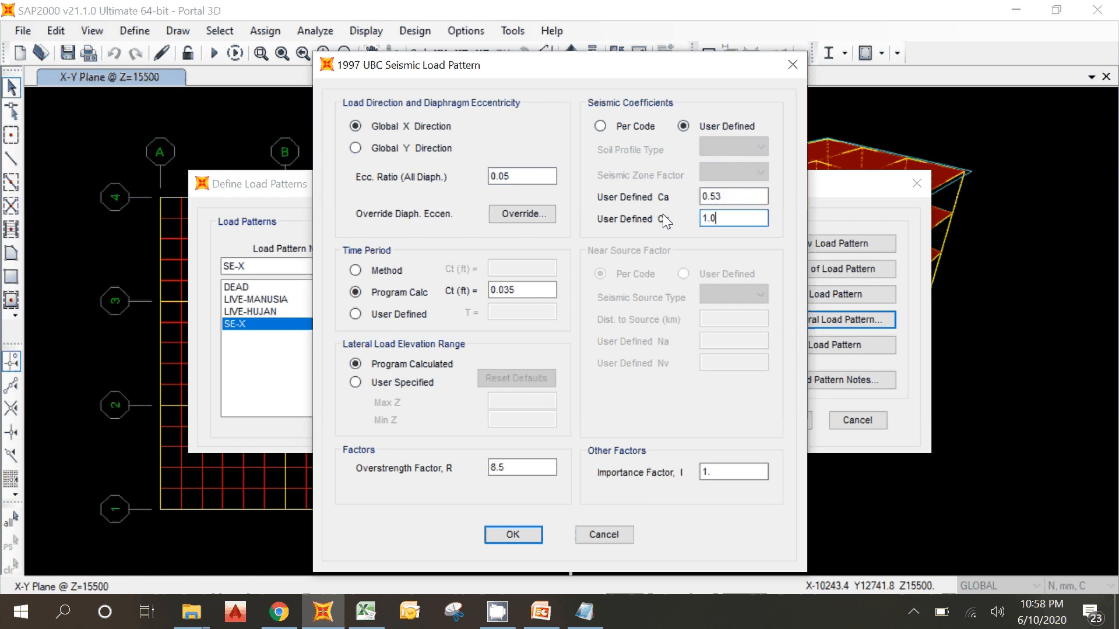
text(4)
click(719, 202)
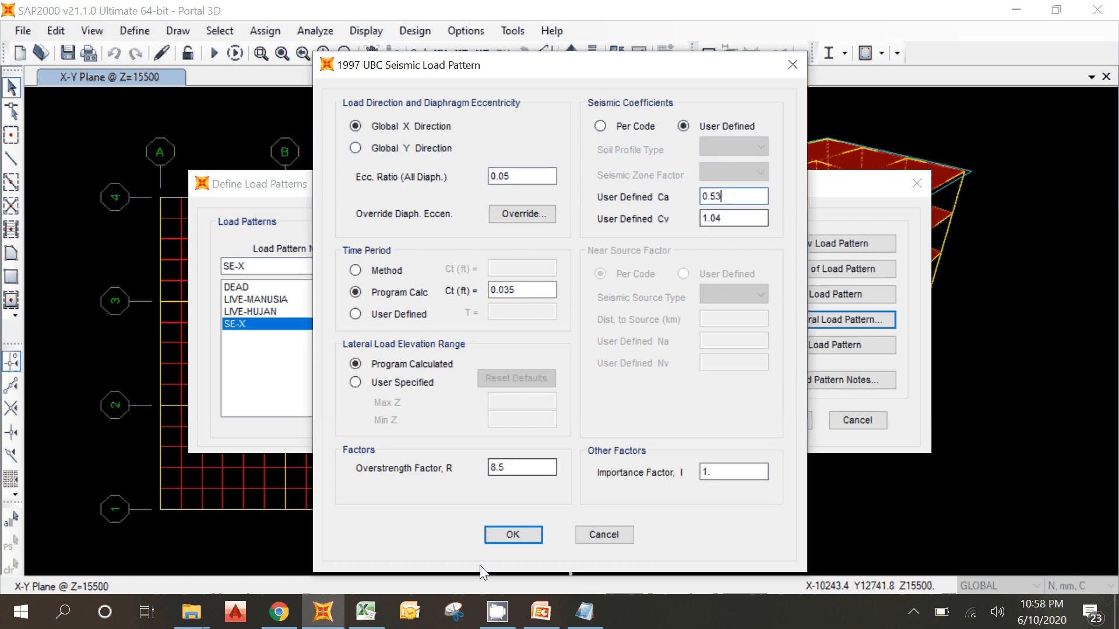
Step: Set the overstrength factor R of SE-X to 5 and accept its UBC 97 seismic load settings
click(715, 473)
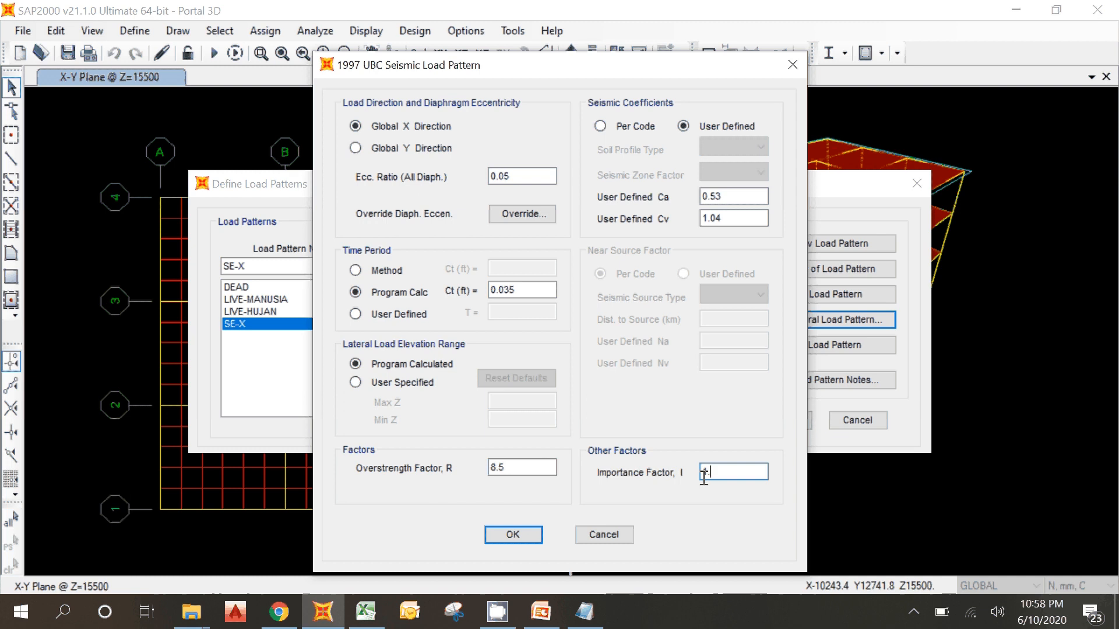
double_click(525, 472)
text(5)
click(738, 471)
click(519, 290)
click(500, 181)
click(525, 532)
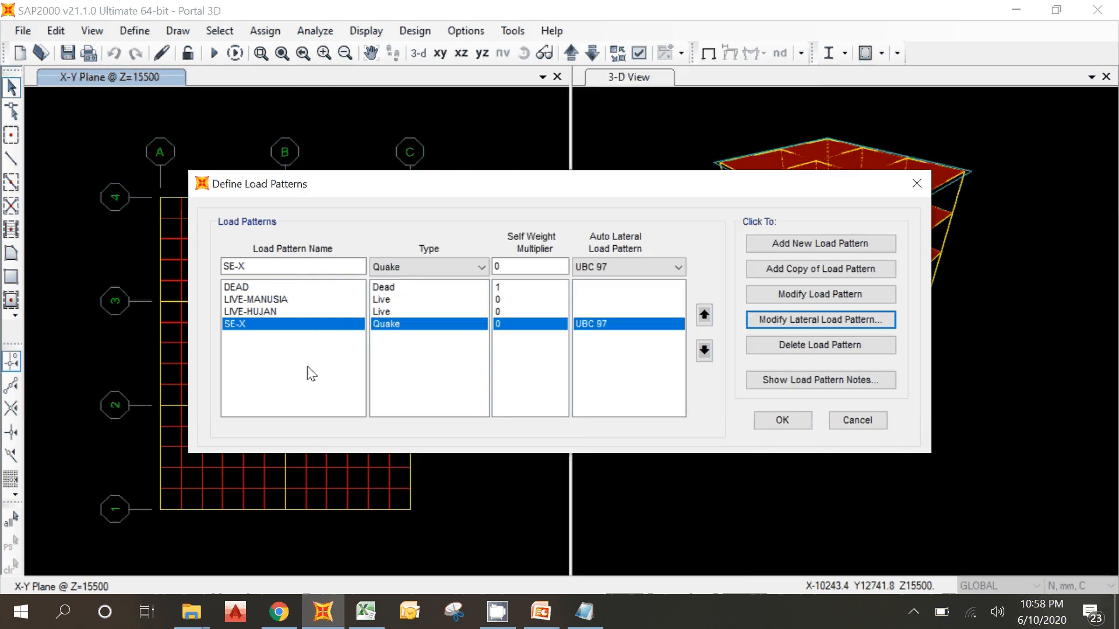
Step: Copy the SE-X load pattern and rename the copy as SE-Y
click(250, 324)
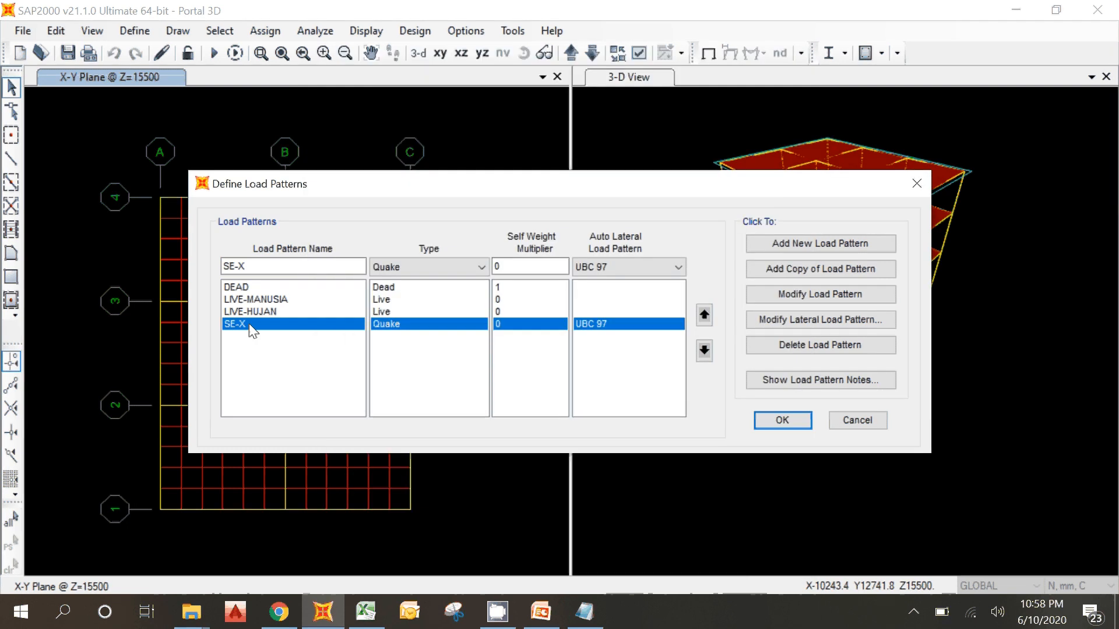
click(778, 271)
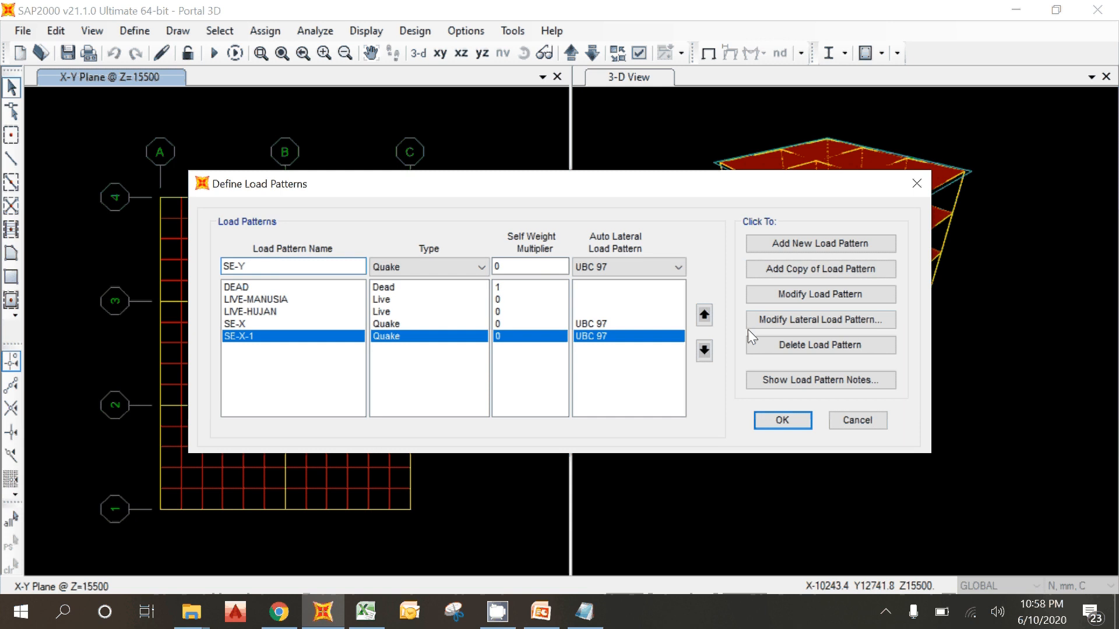
click(778, 296)
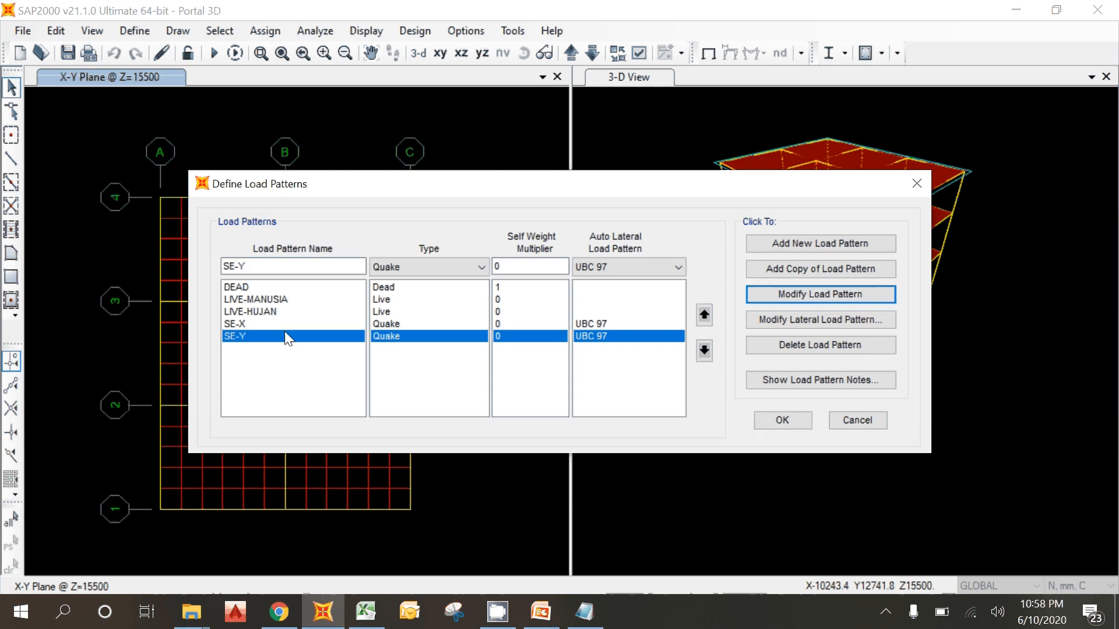
Step: Set the lateral load direction of SE-Y to Global Y and accept the load pattern definitions
click(763, 323)
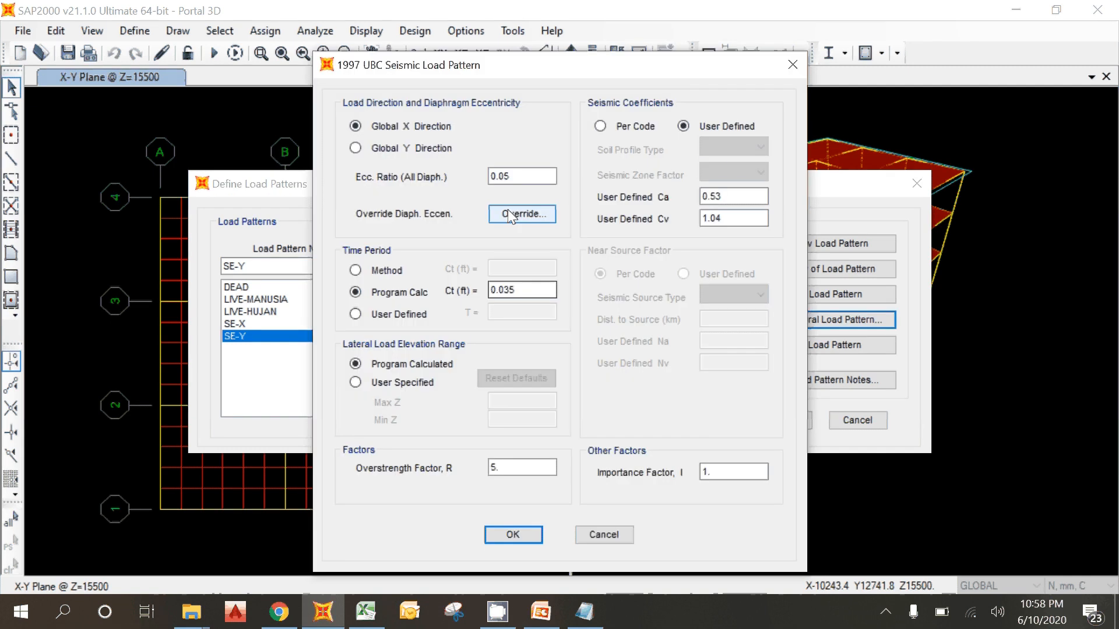
click(385, 149)
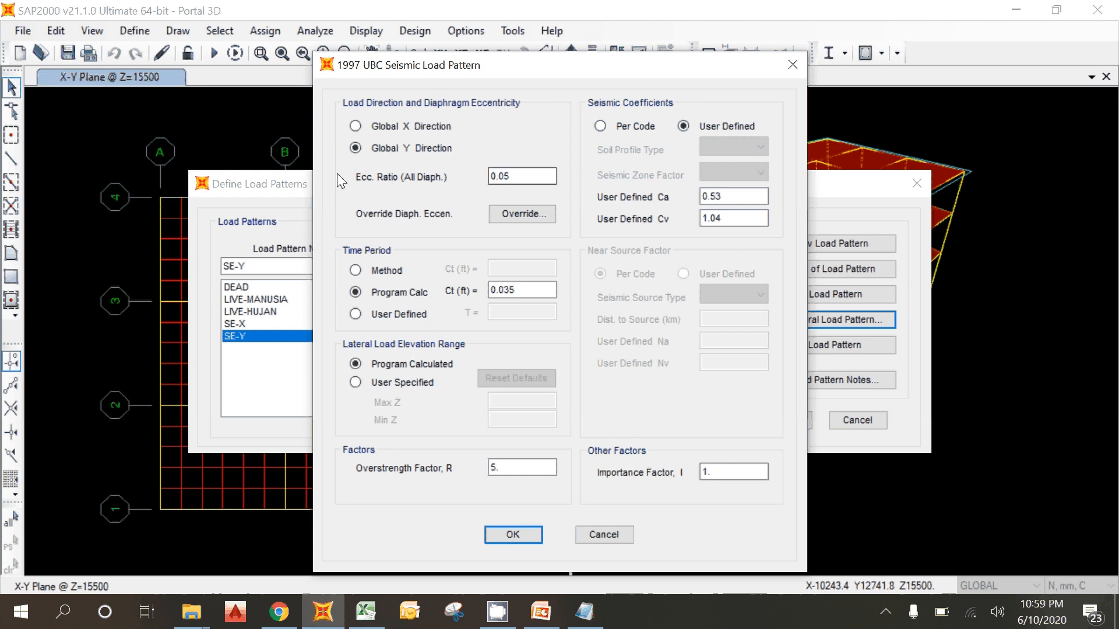
click(513, 534)
click(791, 421)
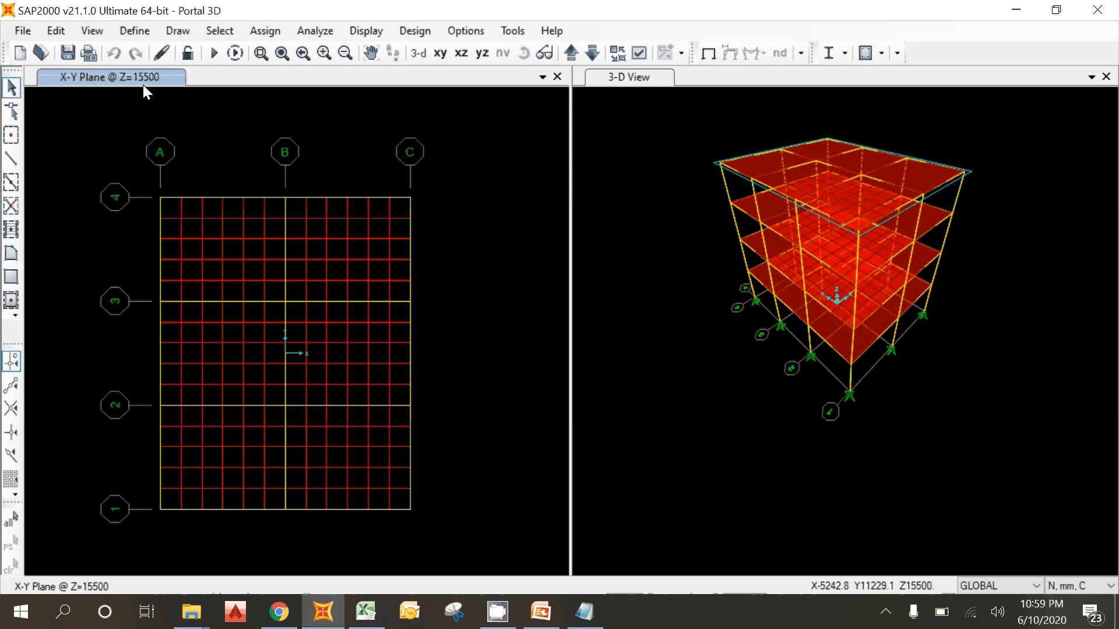
Step: Switch to the PowerPoint lesson and examine the required load combinations on the "General Properties & Load" slide
click(134, 29)
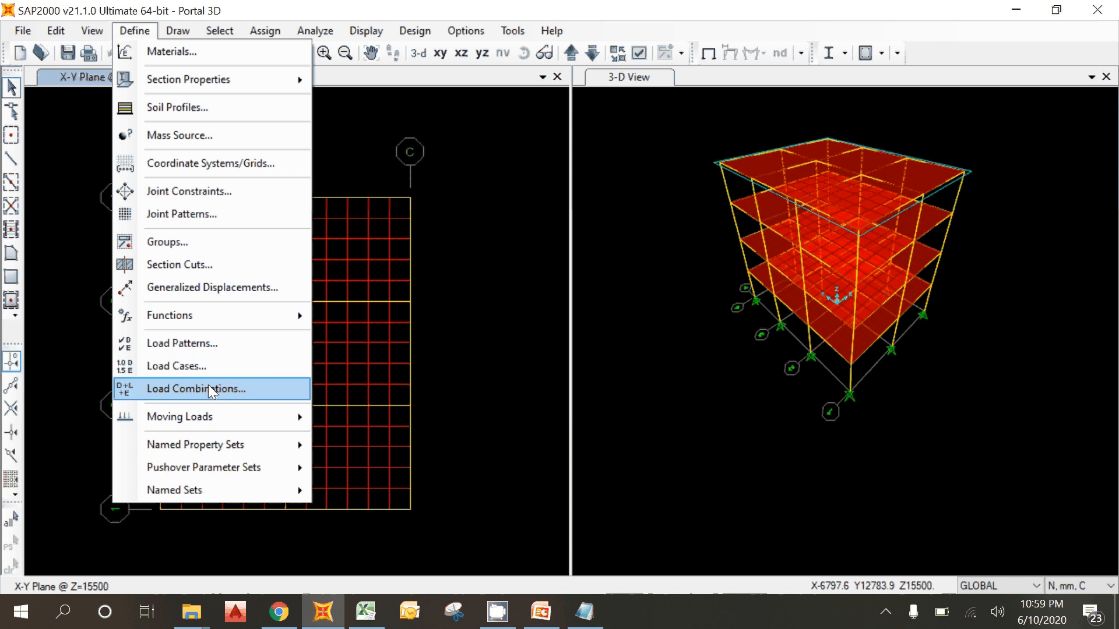
click(485, 144)
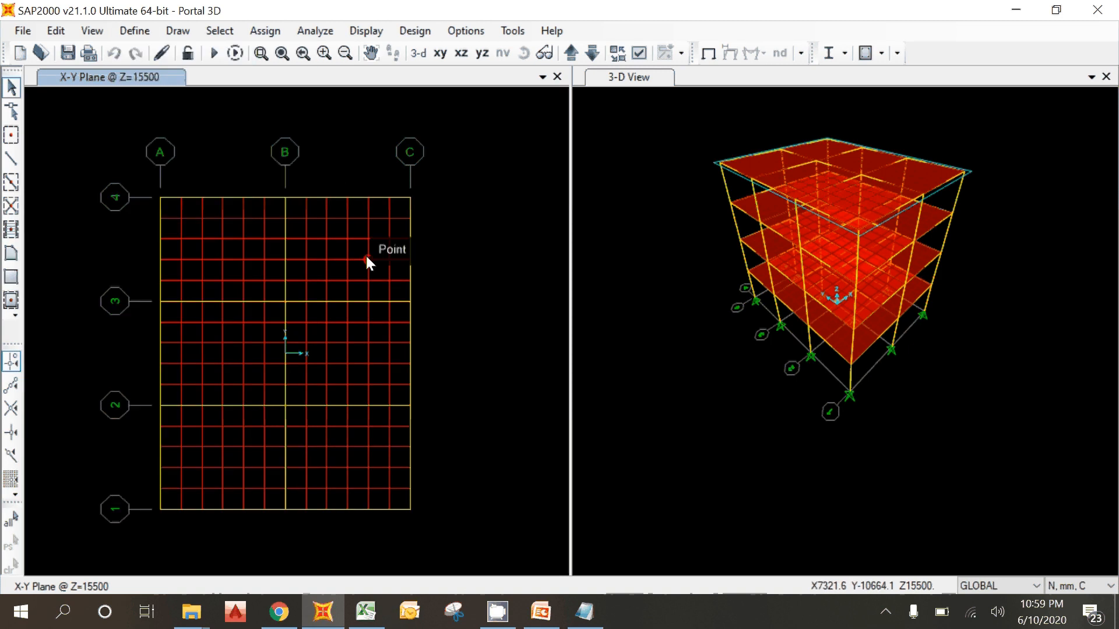
click(542, 614)
scroll(400, 372, down, 1)
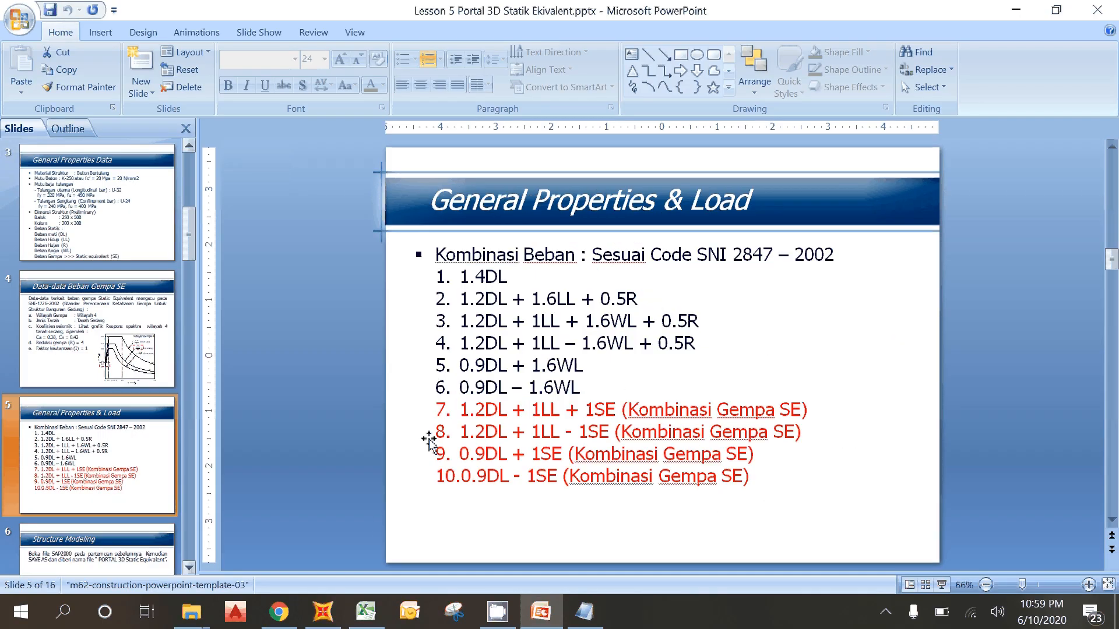
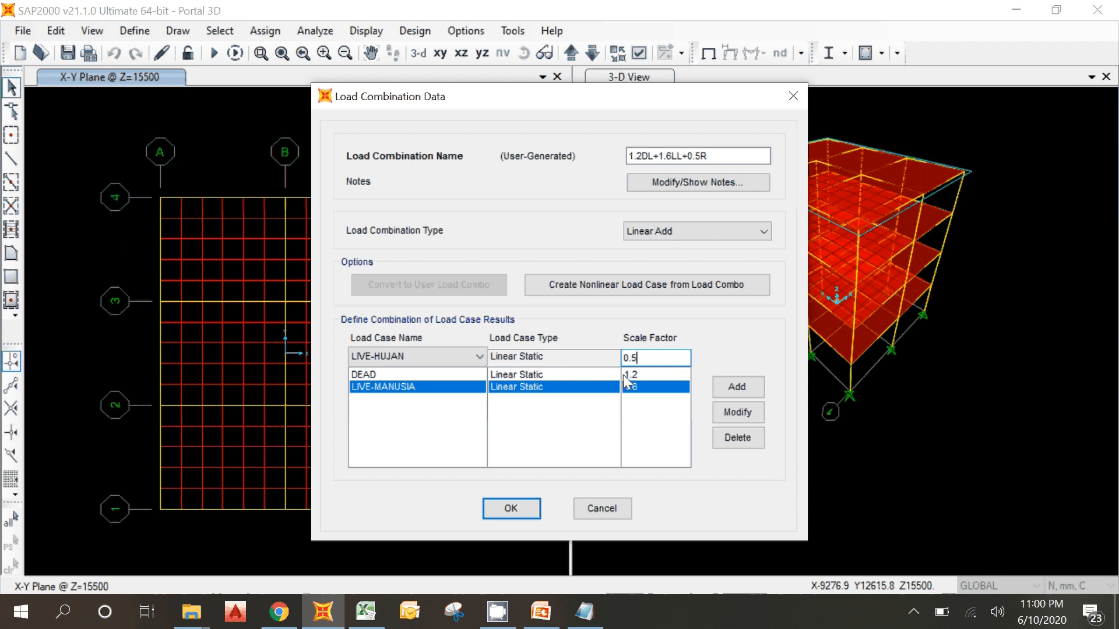
Step: Add LIVE-HUJAN with a scale factor of 0.5 to the 1.2DL+1.6LL+0.5R combination and accept it
click(736, 388)
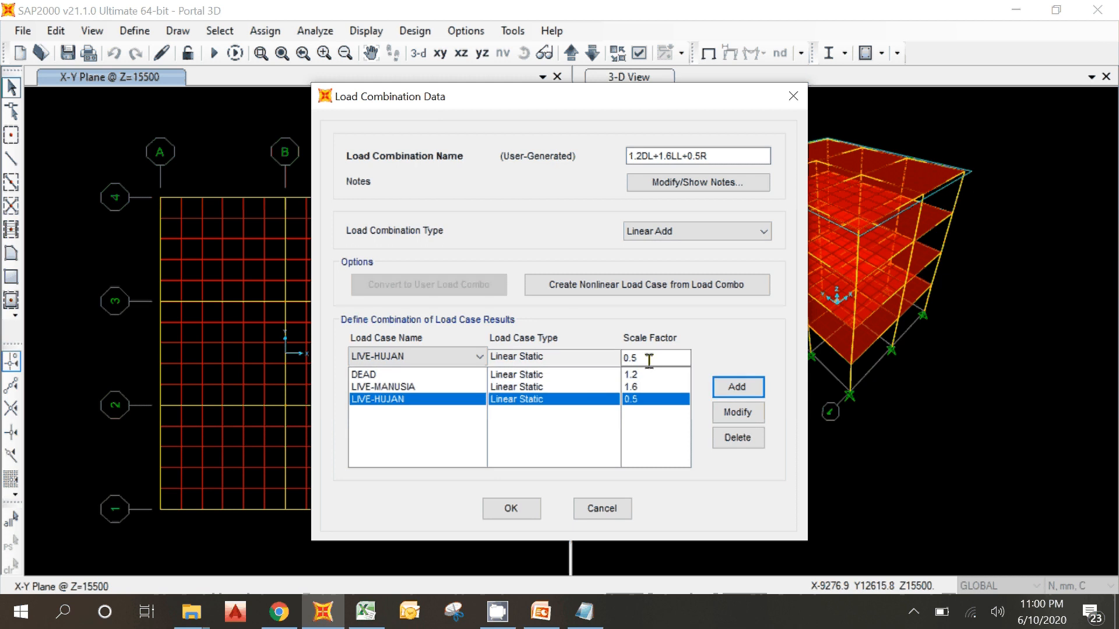
click(721, 157)
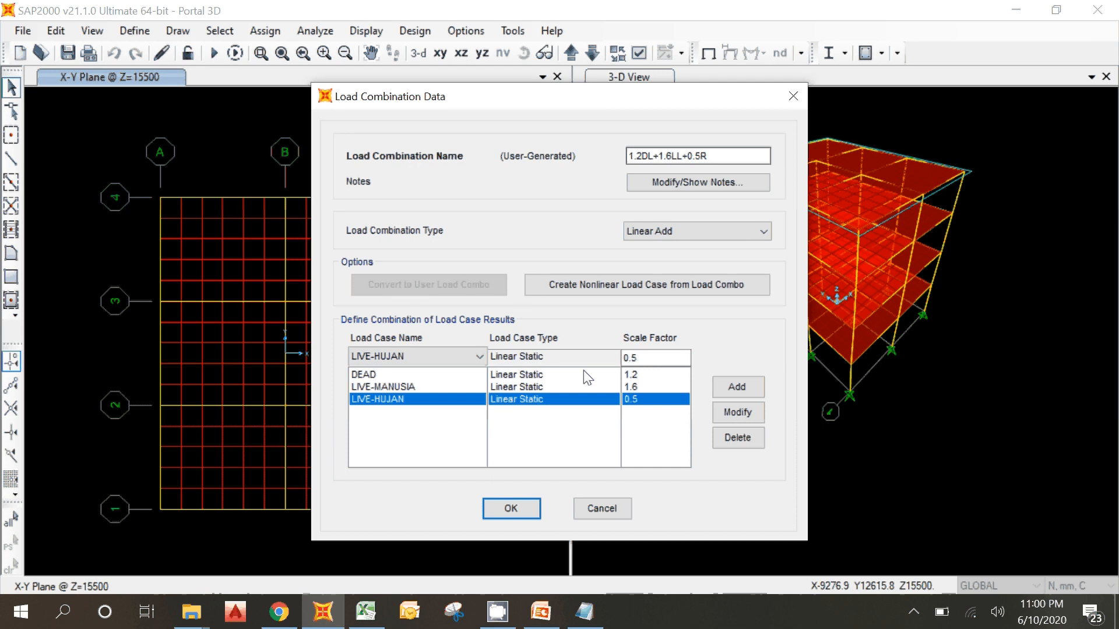
click(511, 511)
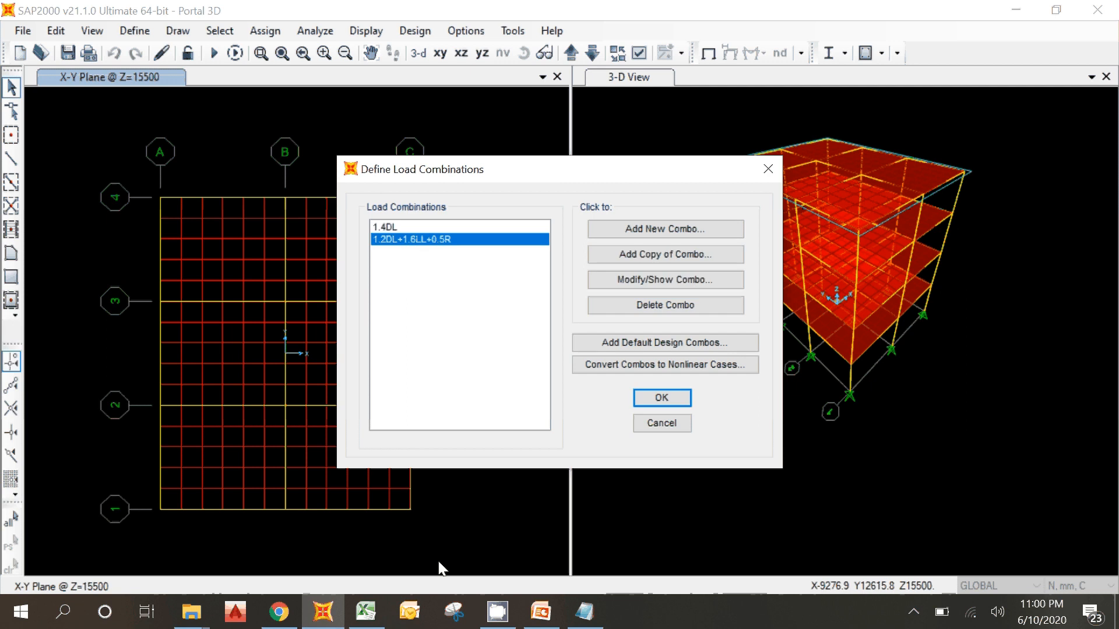
Step: Check the remaining load combinations on the PowerPoint slide, including the SE earthquake ones, and return to SAP2000
key(alt+Tab)
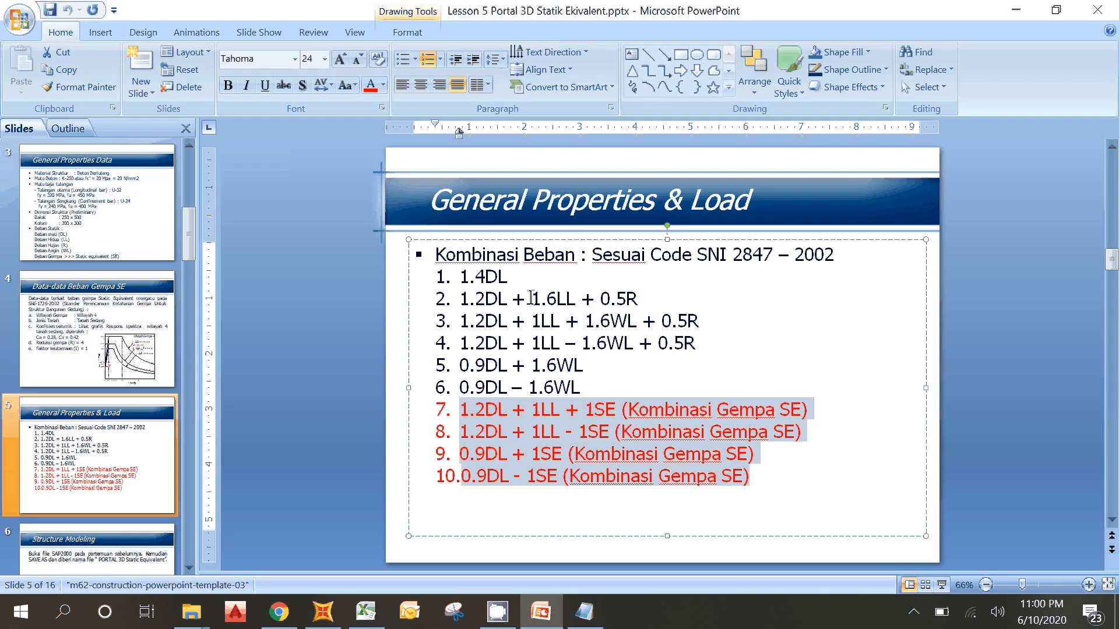
click(465, 420)
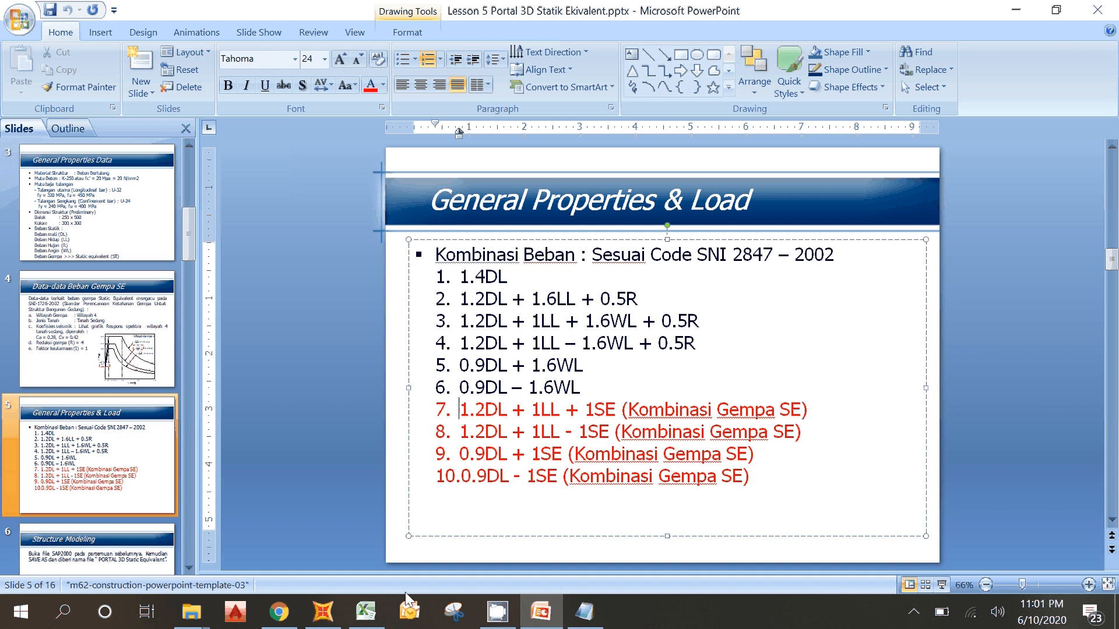
click(324, 622)
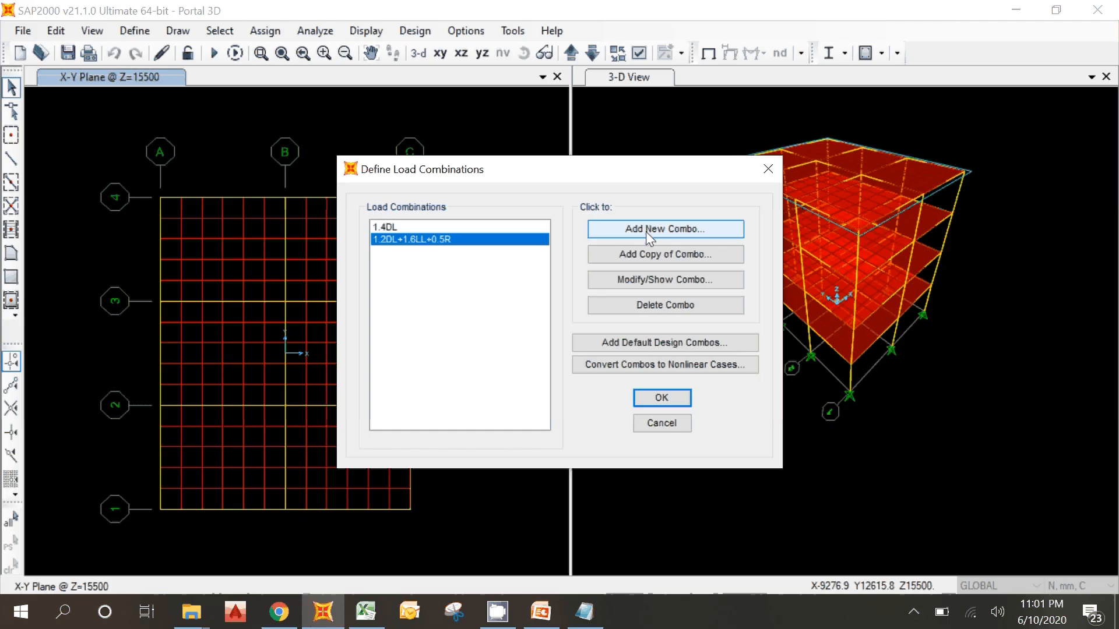
Step: Create a copy of the 1.2DL+1.6LL+0.5R combination and name it 1.2DL+1LL+1SE-X, checking the name against the PowerPoint slide
click(639, 255)
double_click(674, 156)
text(1.2DL+1)
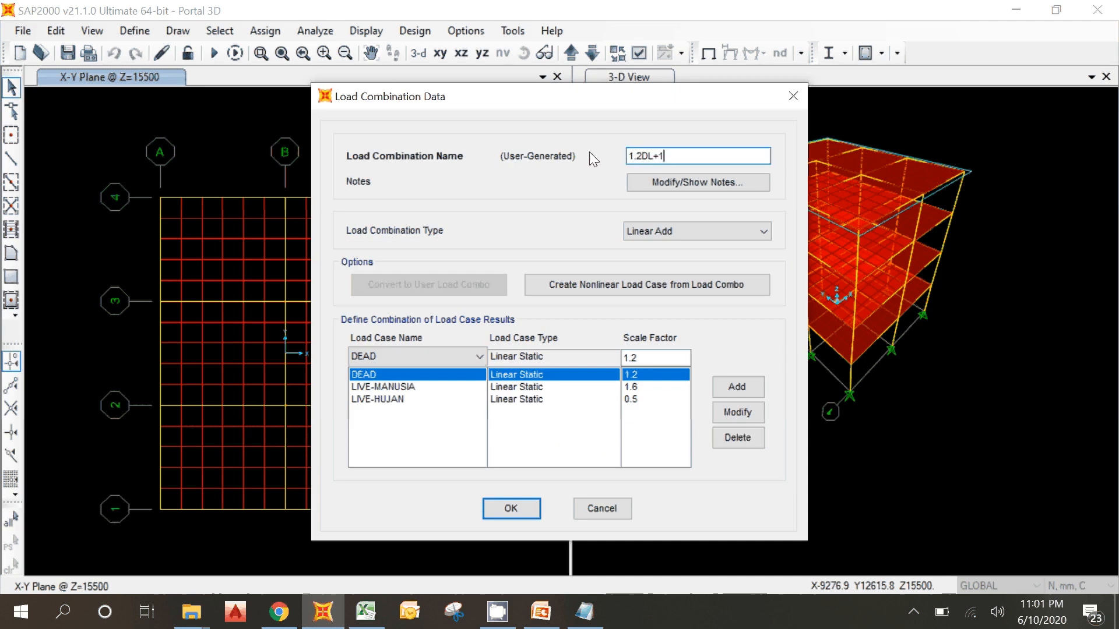
text(LL)
click(541, 612)
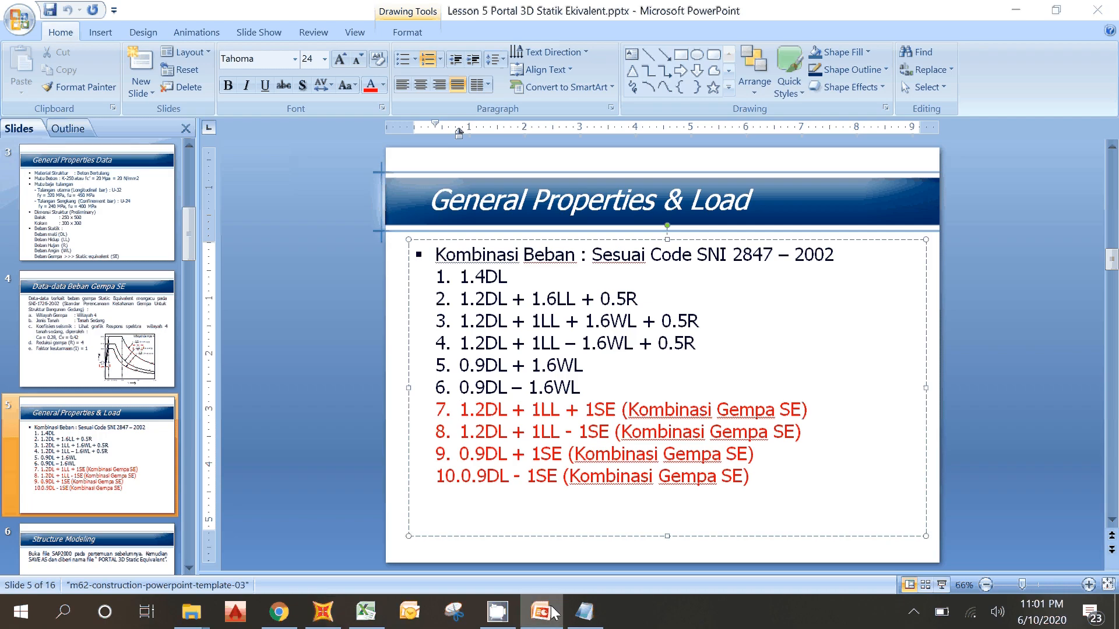
click(553, 612)
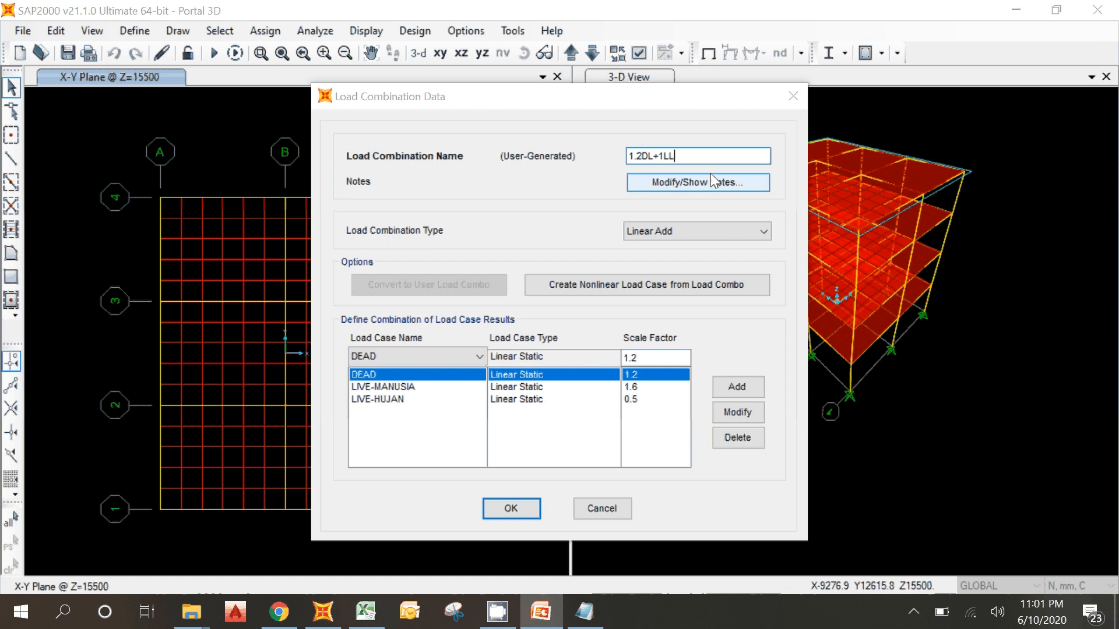
click(712, 158)
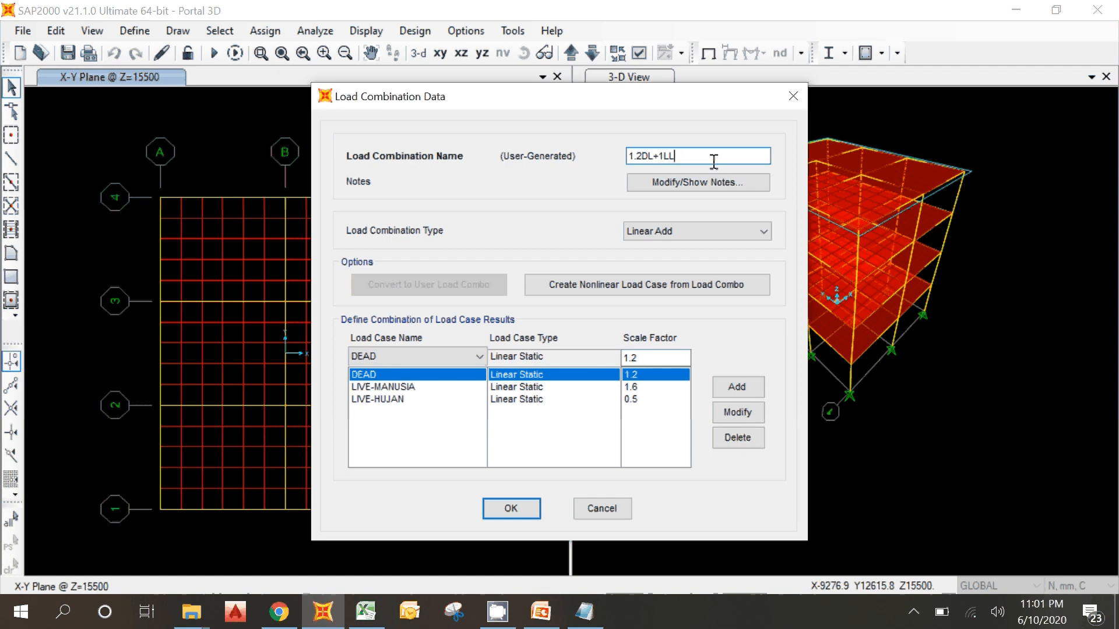
text(+)
click(542, 615)
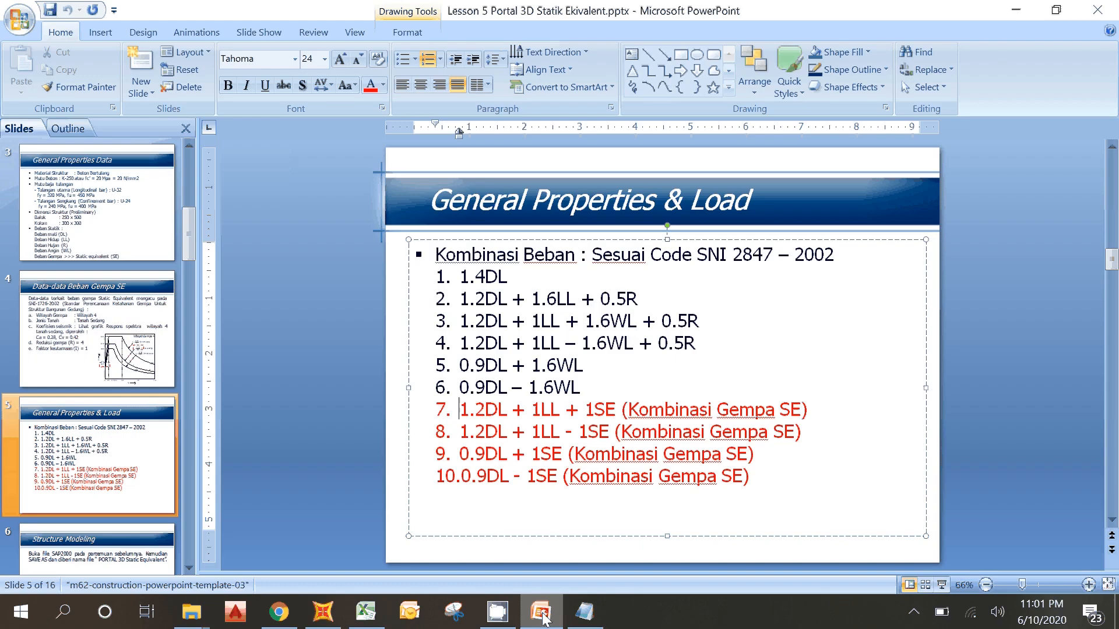
click(542, 615)
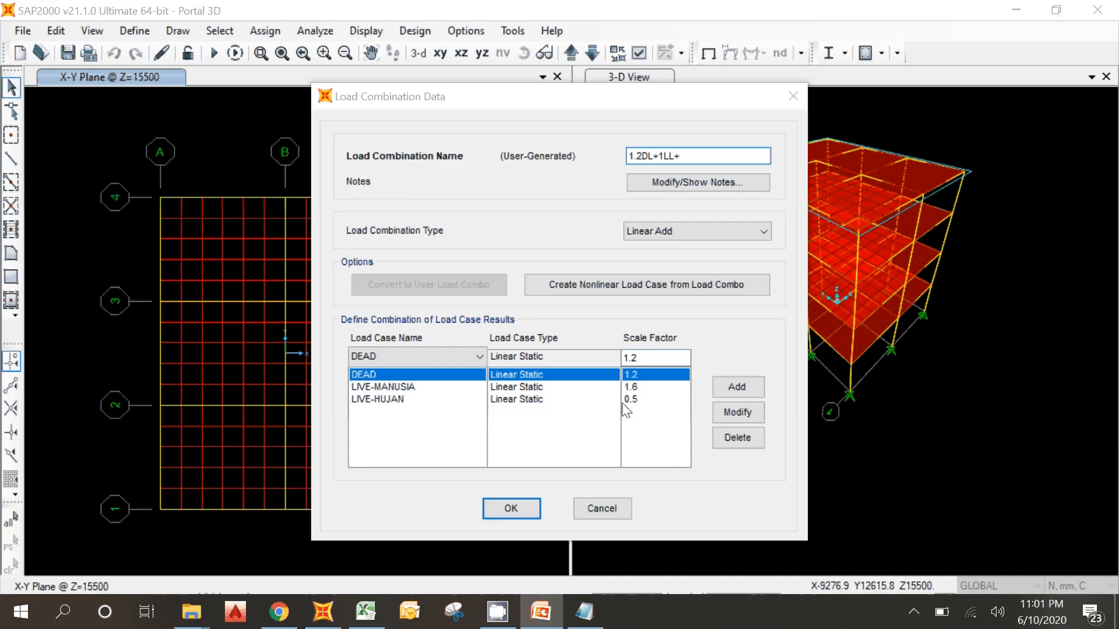
click(694, 155)
text(1SE-X)
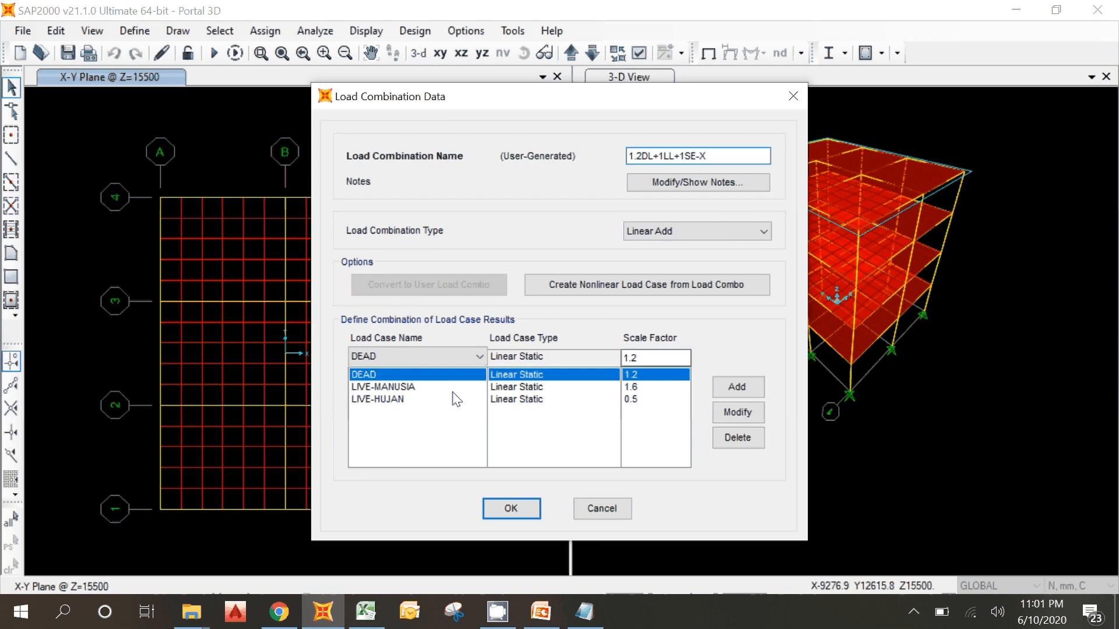
Step: Set the scale factor of LIVE-MANUSIA to 1 in the 1.2DL+1LL+1SE-X combination
click(381, 386)
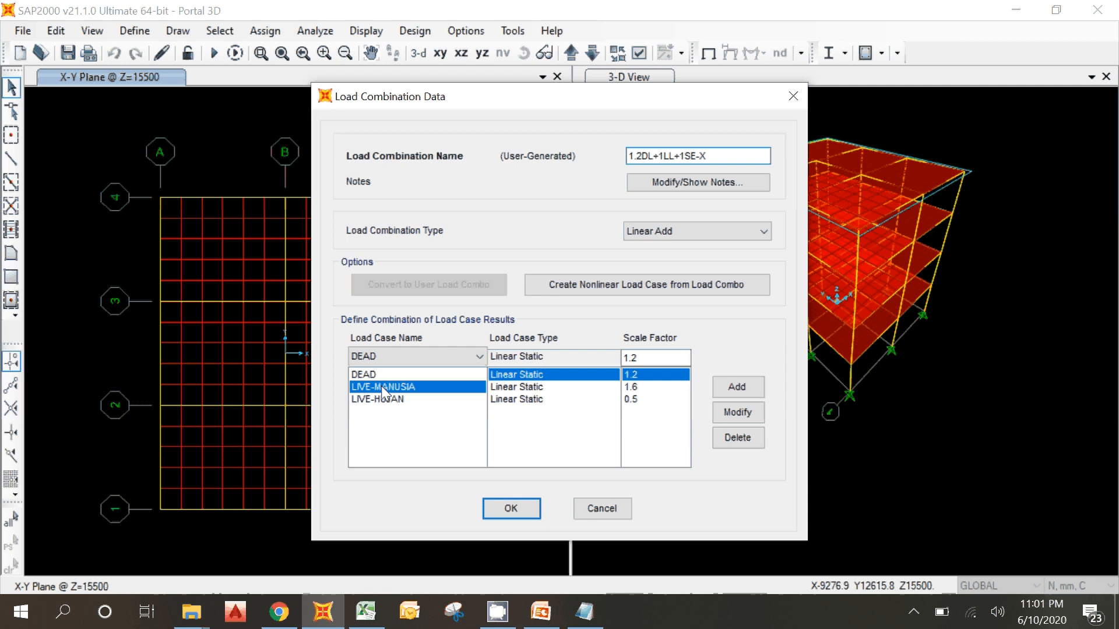
click(640, 374)
drag(644, 357, 594, 358)
click(589, 387)
text(1)
click(735, 410)
Step: Replace the LIVE-HUJAN entry with load case SE-X at a scale factor of 1
click(641, 400)
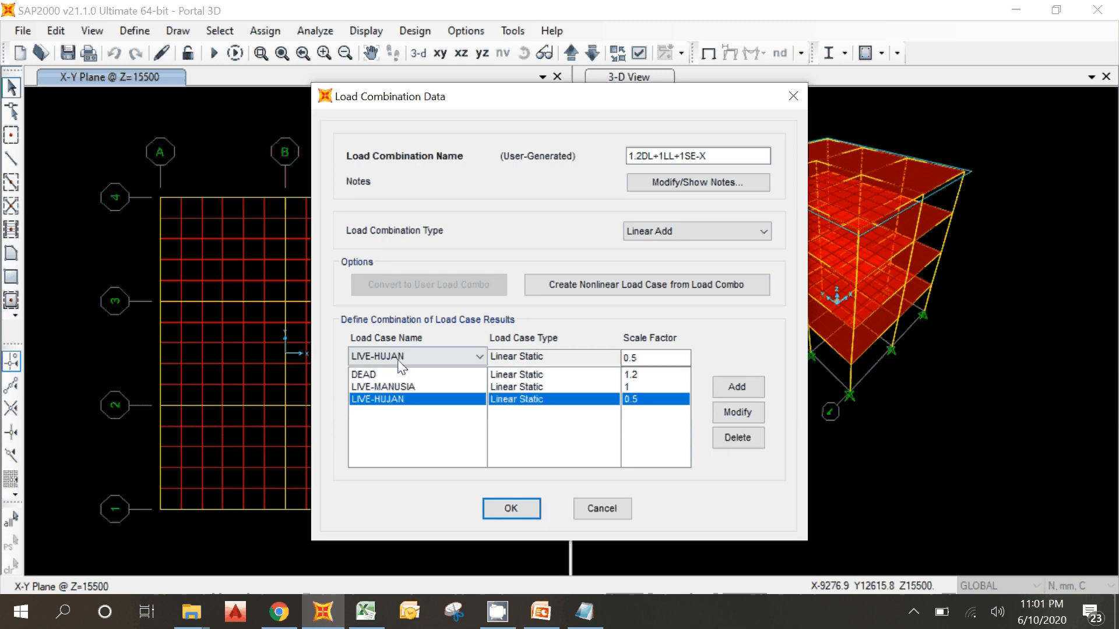
click(400, 361)
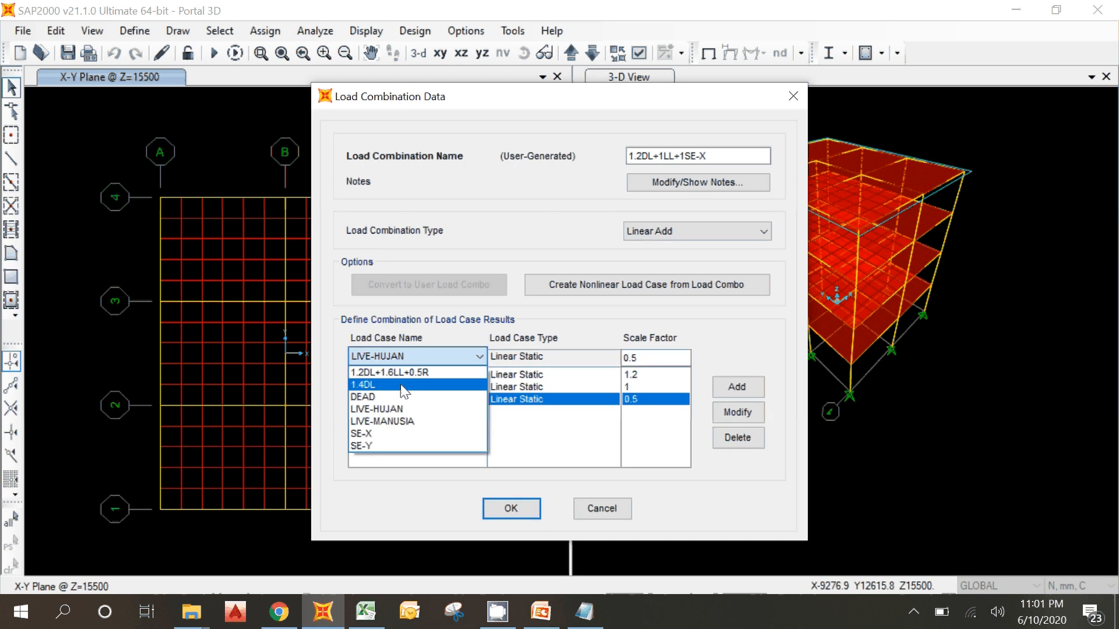
click(385, 434)
key(Tab)
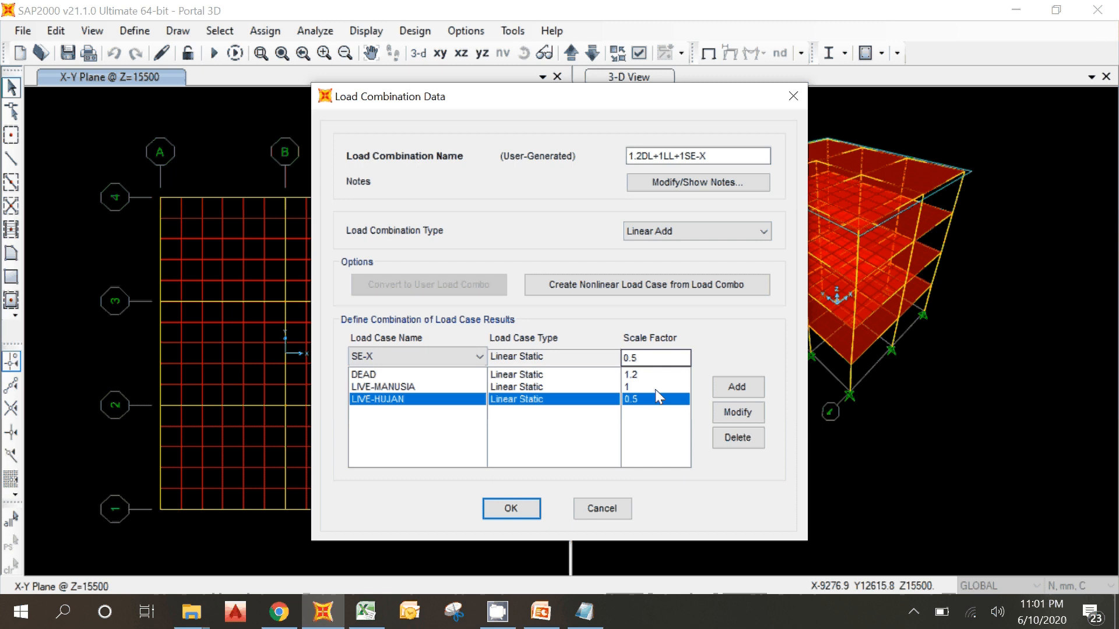
text(1)
click(730, 415)
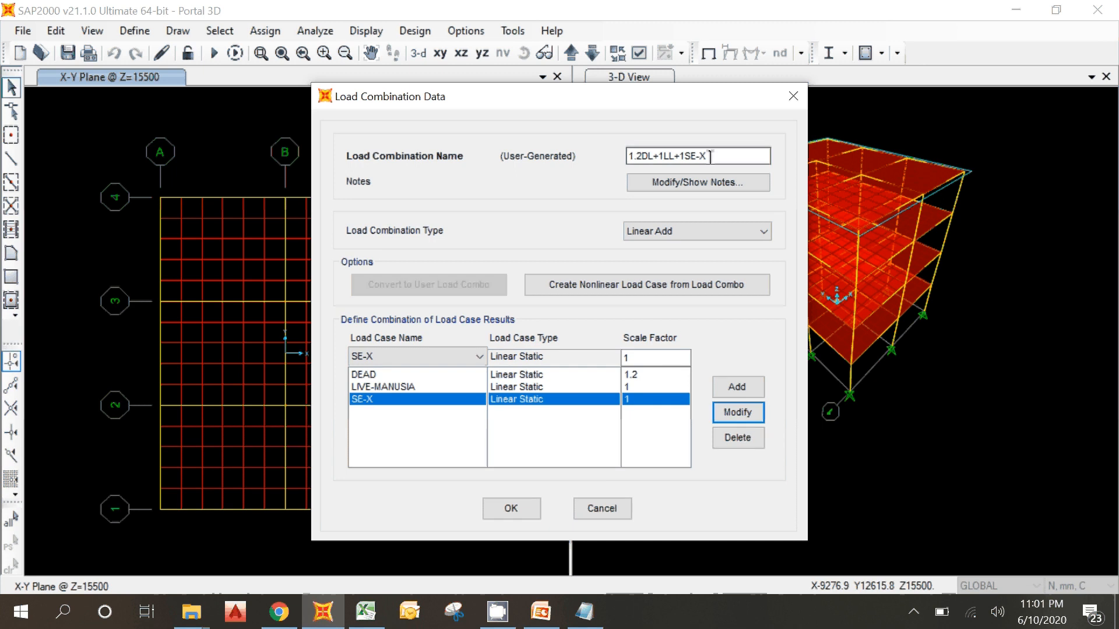
Step: Copy the combination name 1.2DL+1LL+1SE-X for reuse and accept the combination
drag(714, 155, 590, 155)
right_click(642, 158)
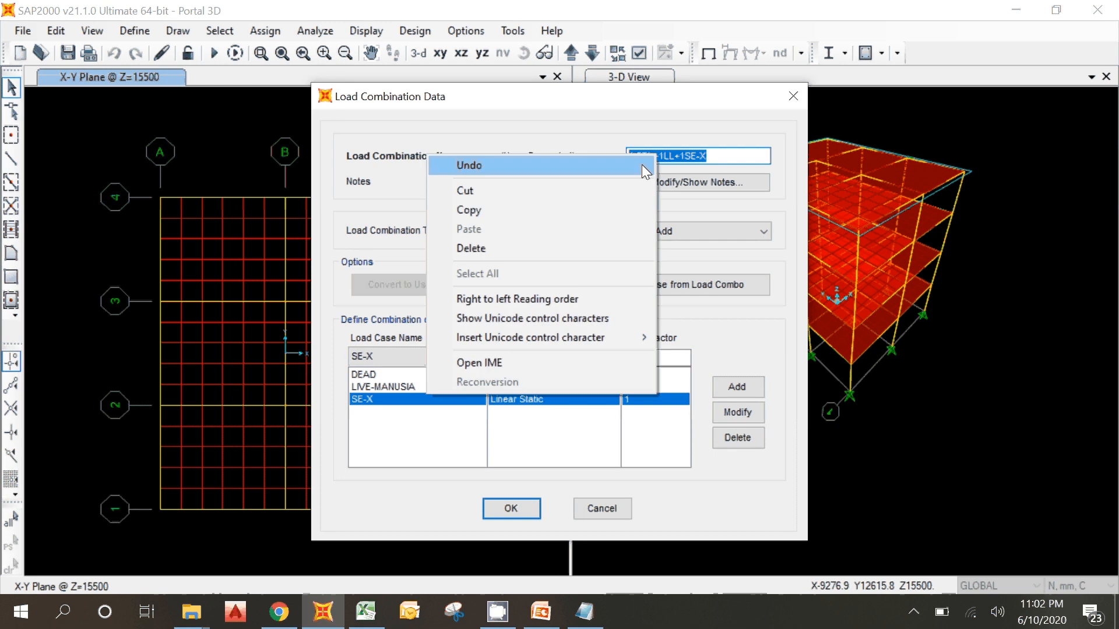
click(569, 210)
click(511, 508)
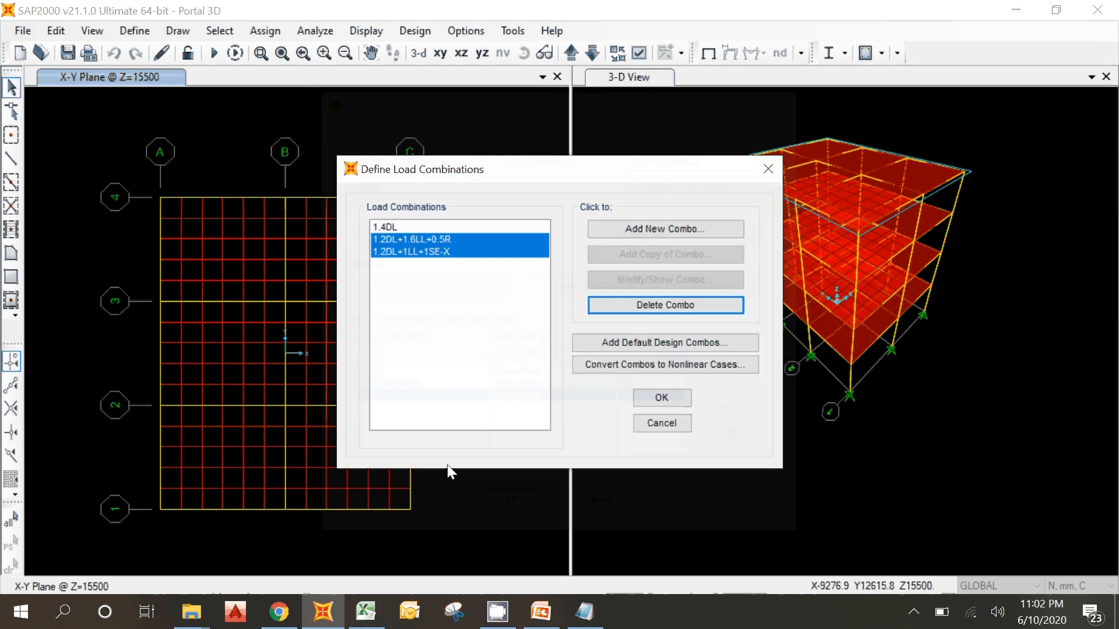
Step: Create a copy of the 1.2DL+1LL+1SE-X combination and name it 1.2DL+1LL+1SE-Y
click(404, 251)
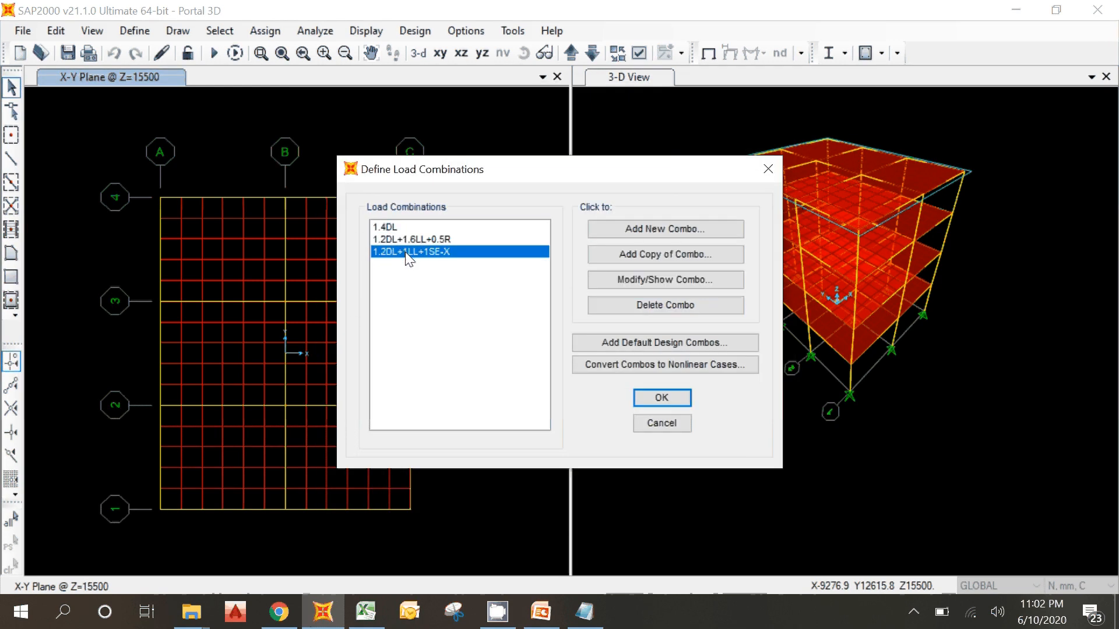
click(638, 254)
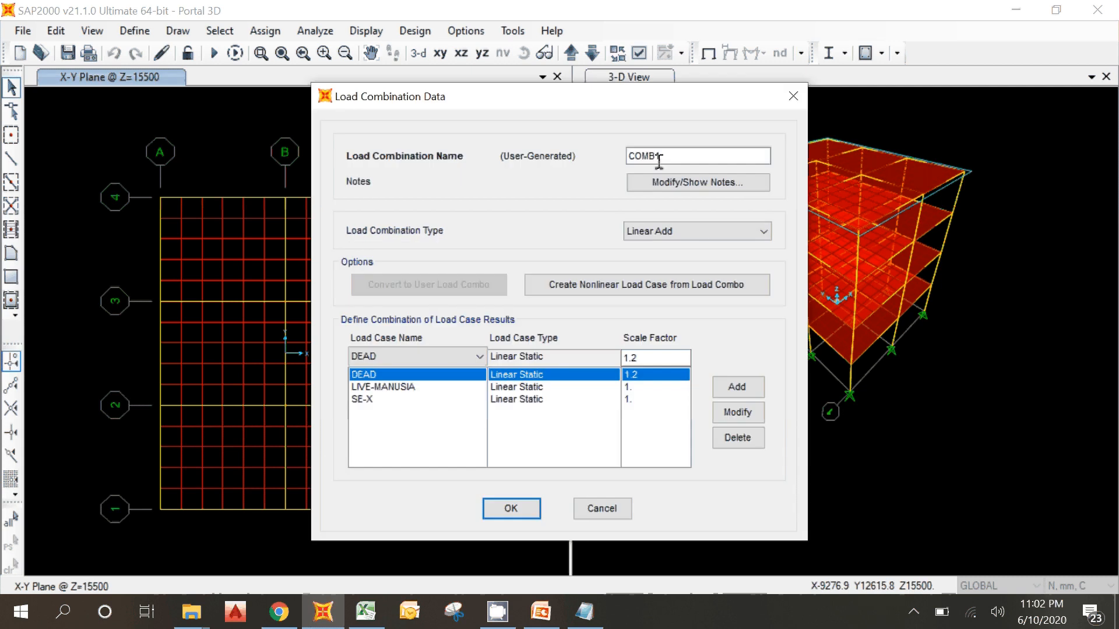
double_click(659, 157)
right_click(642, 165)
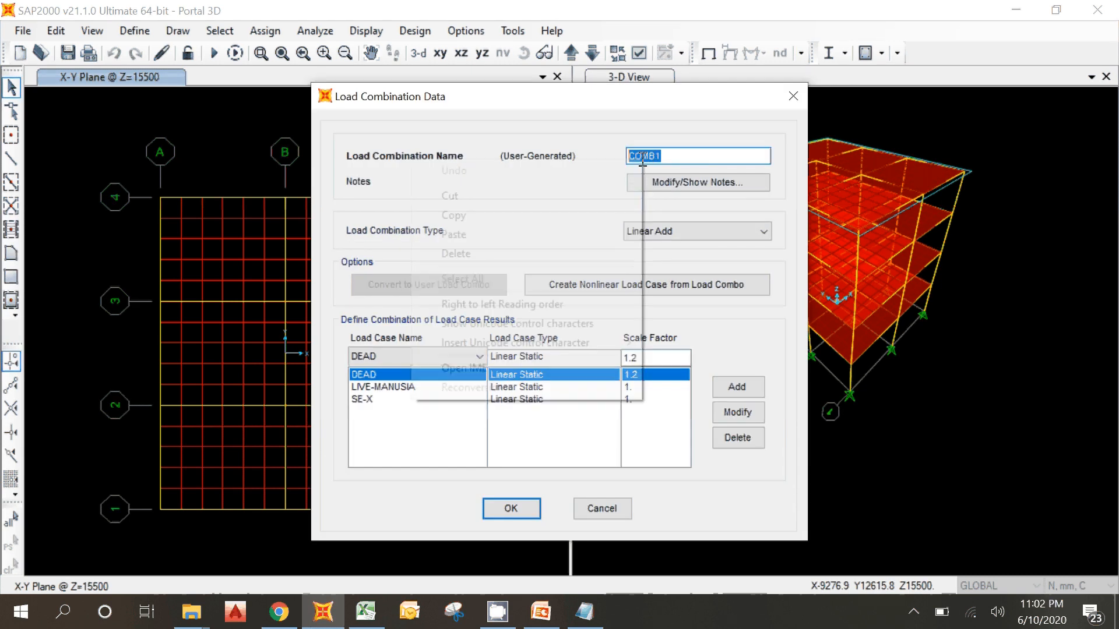
click(499, 237)
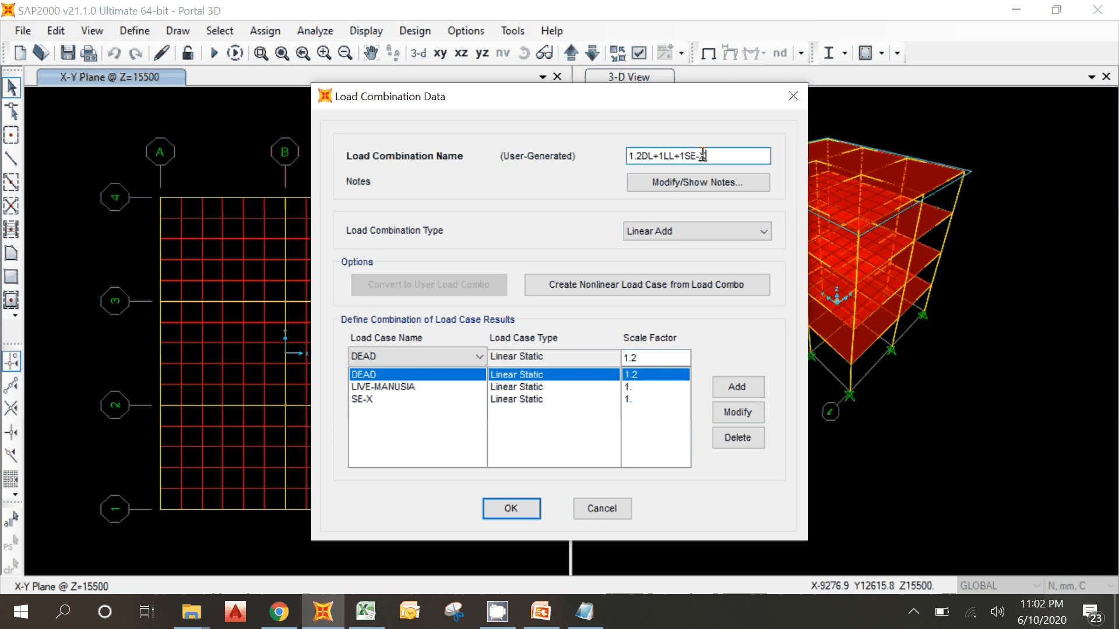
drag(701, 156, 711, 168)
text(Y)
Step: Replace the SE-X entry with load case SE-Y in 1.2DL+1LL+1SE-Y and accept the combination
click(370, 399)
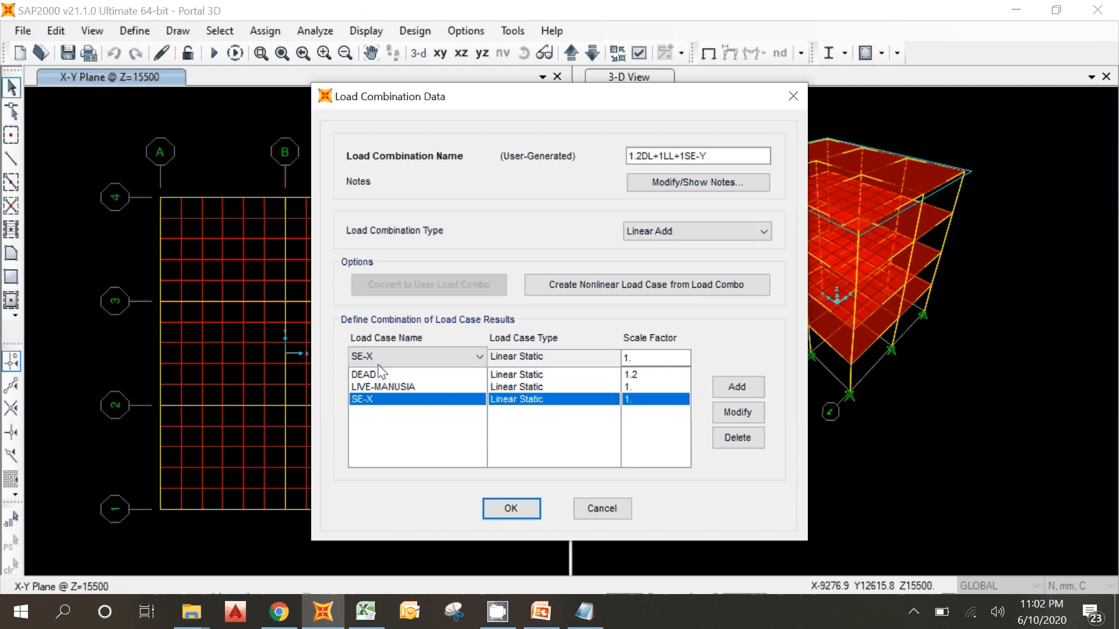
click(387, 356)
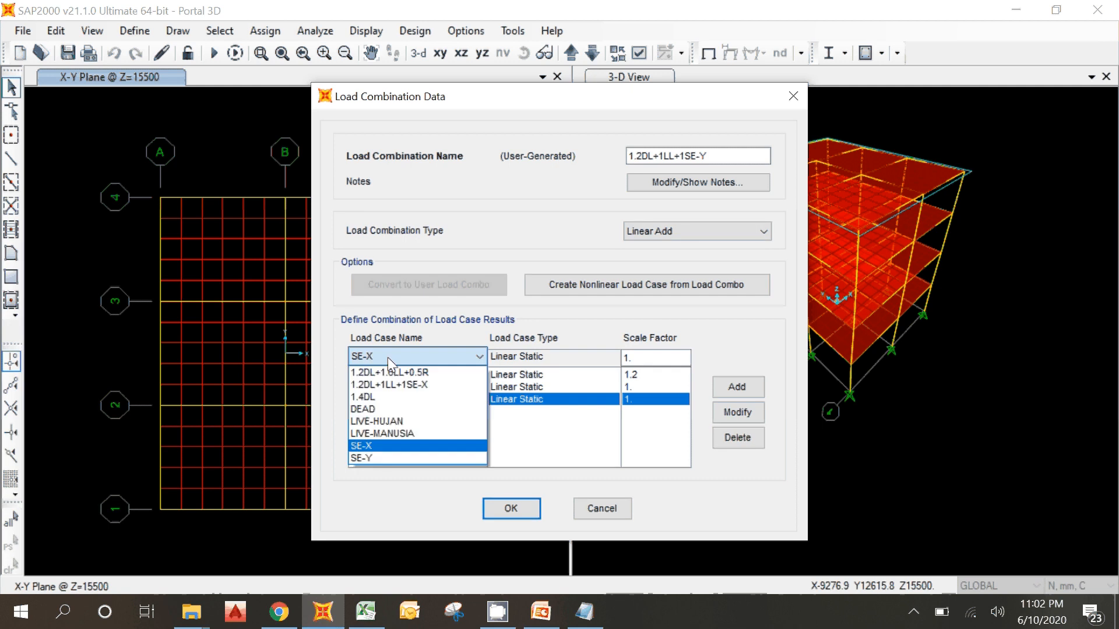
click(376, 457)
click(735, 412)
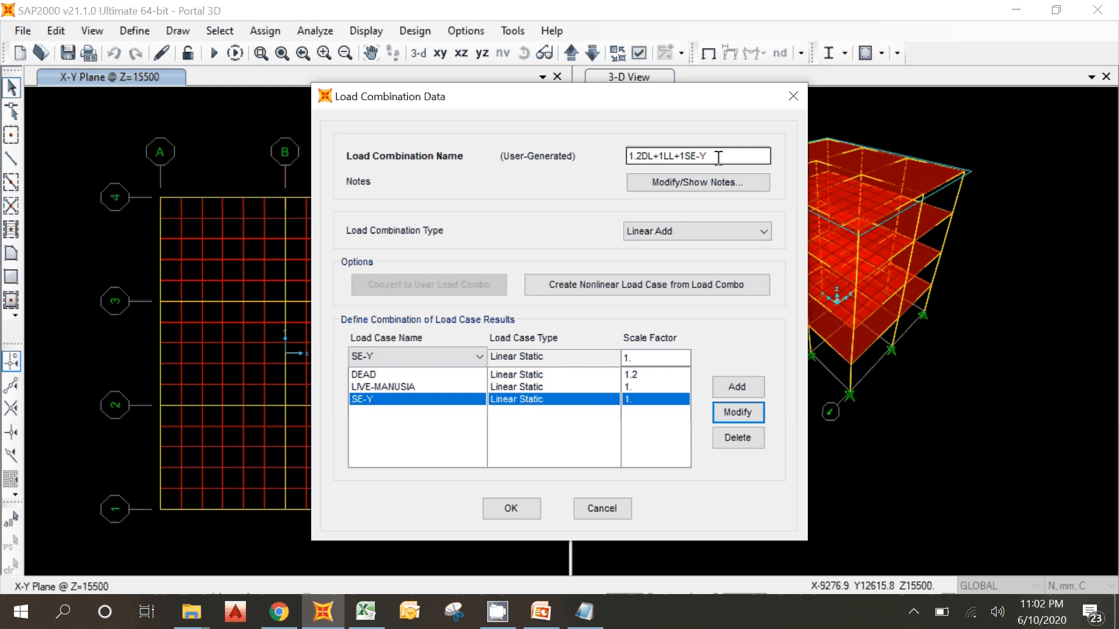
click(515, 510)
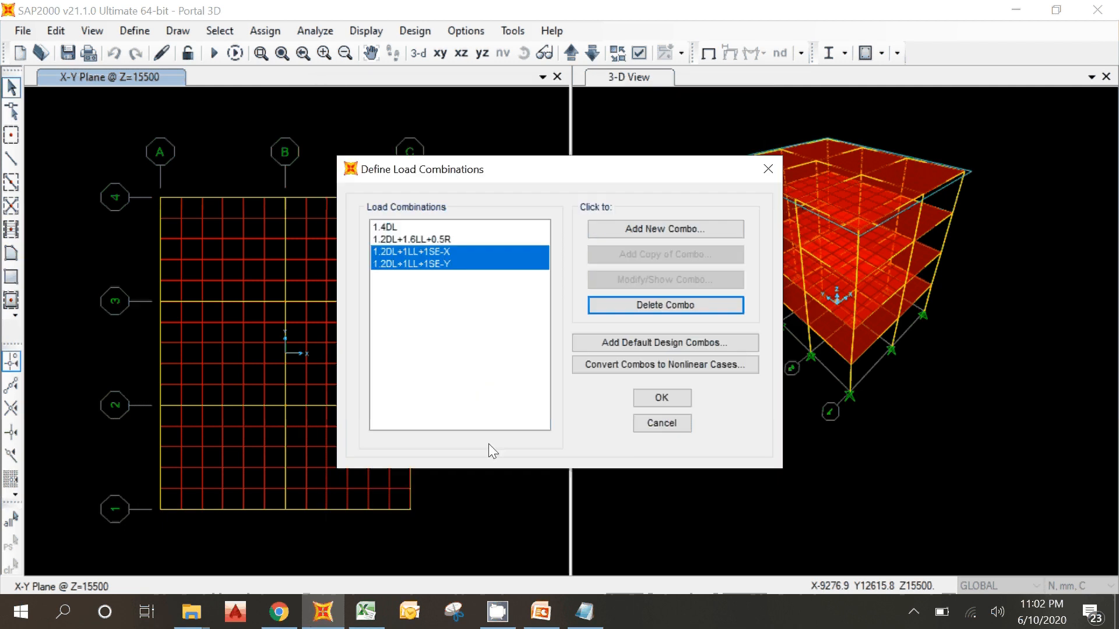
Step: Create a copy of the 1.2DL+1LL+1SE-Y combination and name it 1.2DL+1LL-1SE-X
click(448, 265)
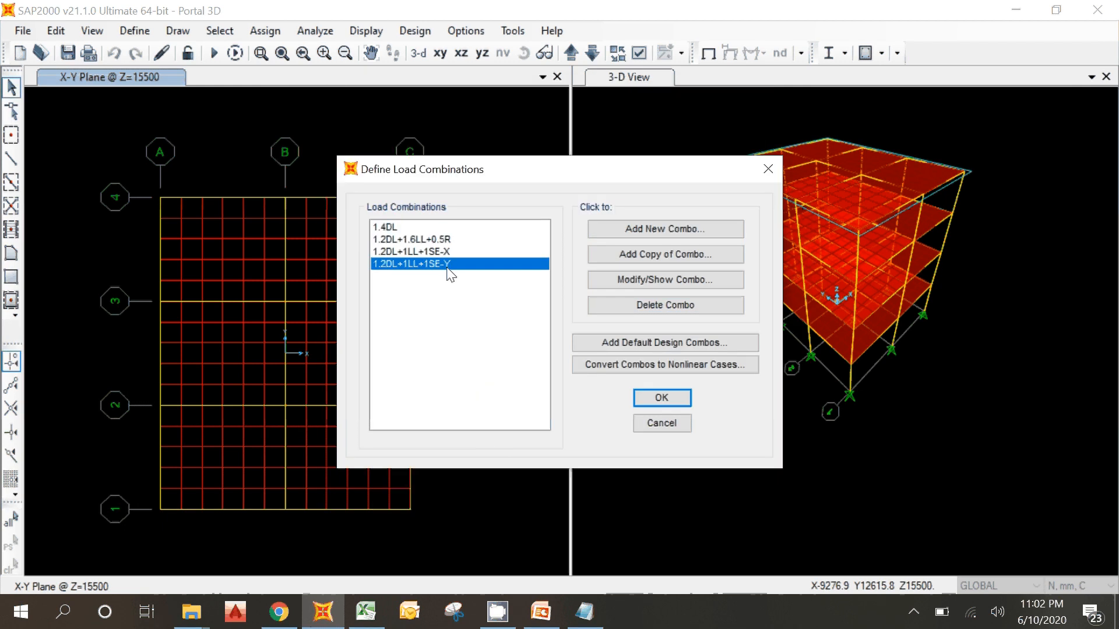
click(624, 257)
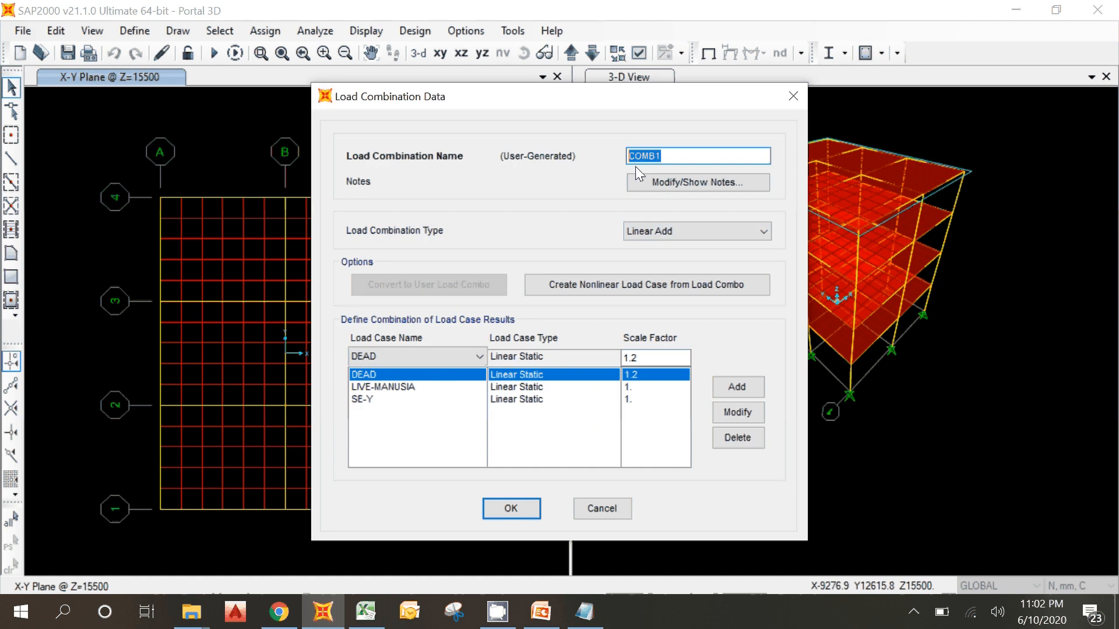
right_click(637, 159)
click(450, 234)
click(676, 157)
key(BackSpace)
text(-)
Step: Replace the SE-Y entry with SE-X at a scale factor of -1, copy the combination name for reuse and accept the combination
click(373, 399)
click(382, 356)
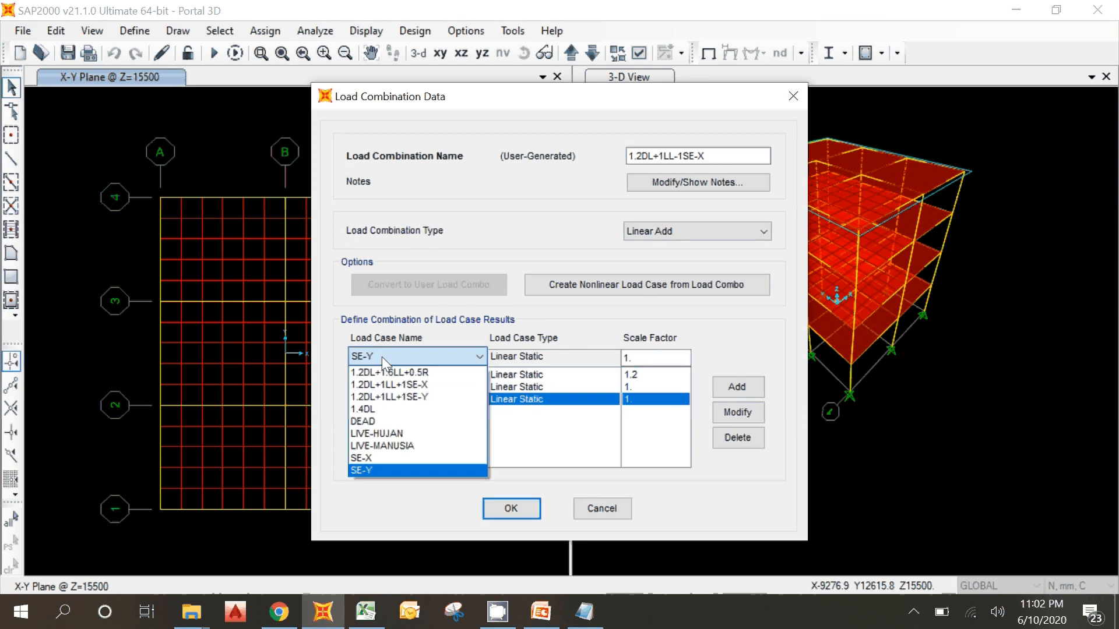
click(381, 459)
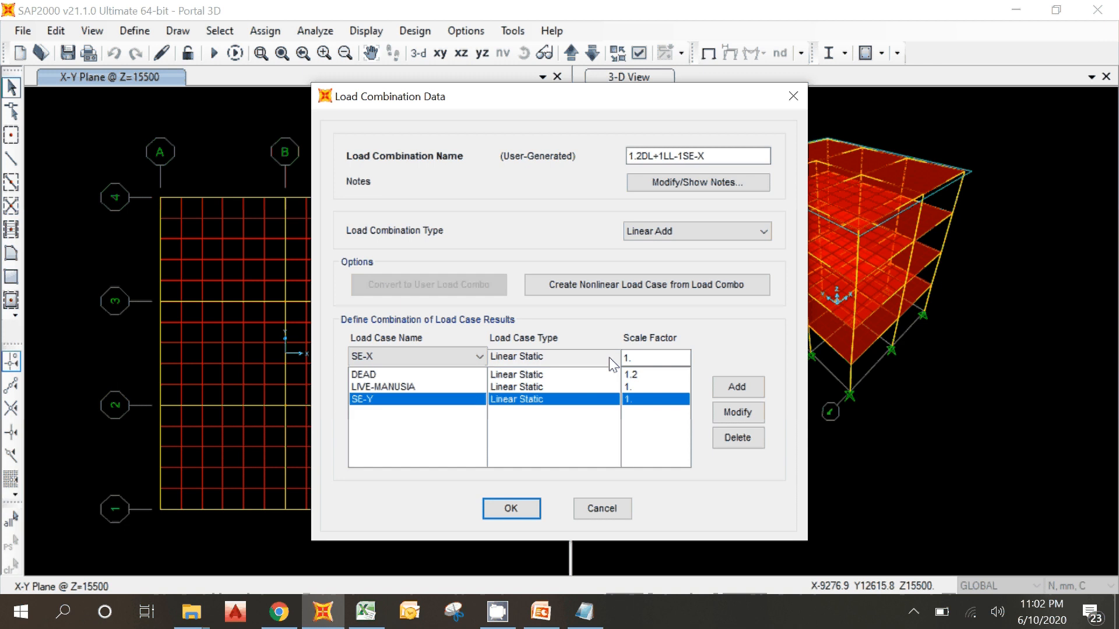
key(Tab)
text(-1)
drag(719, 158, 584, 164)
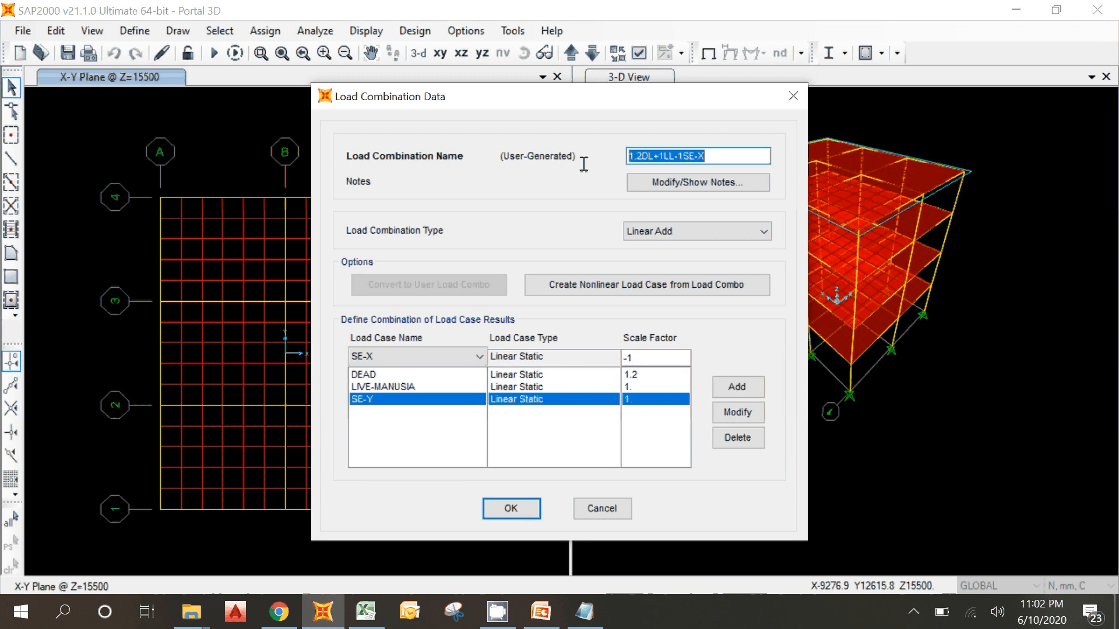
click(718, 159)
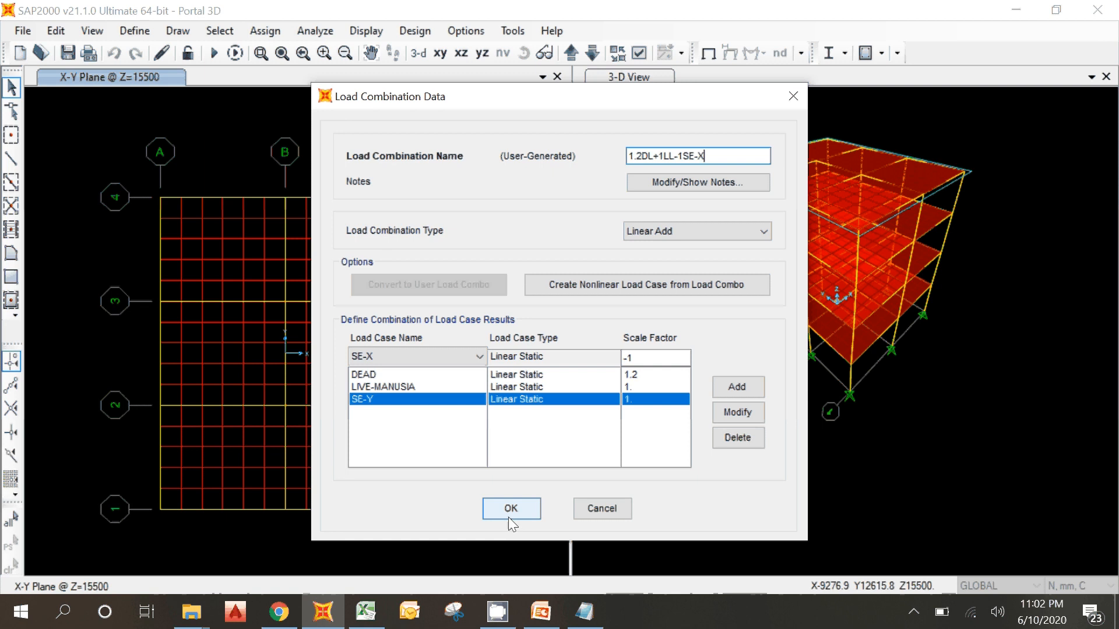
click(722, 412)
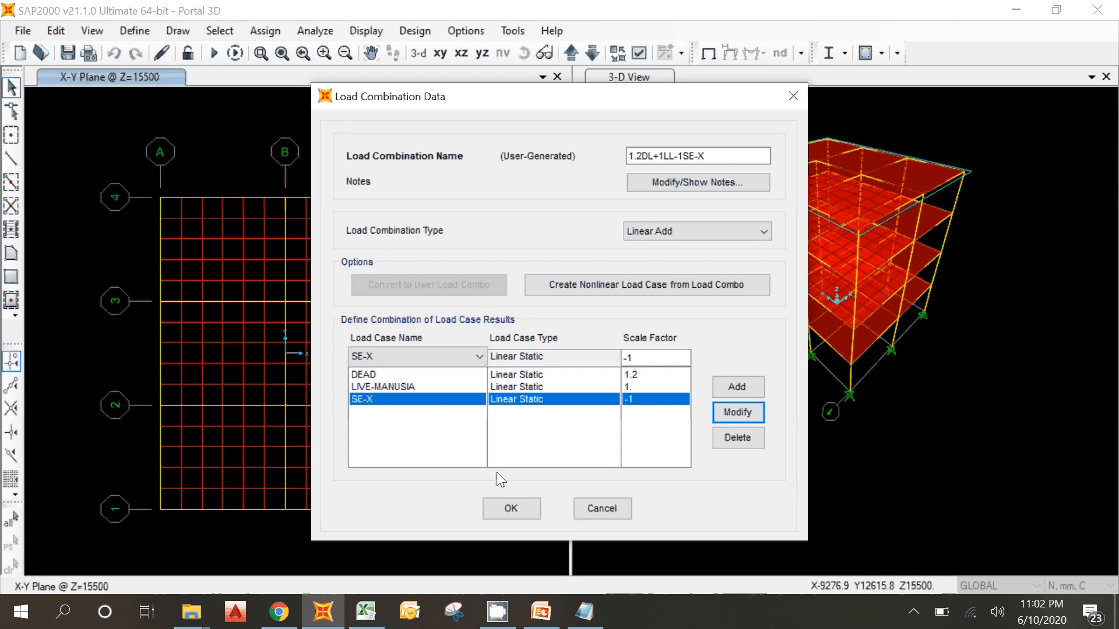
click(509, 511)
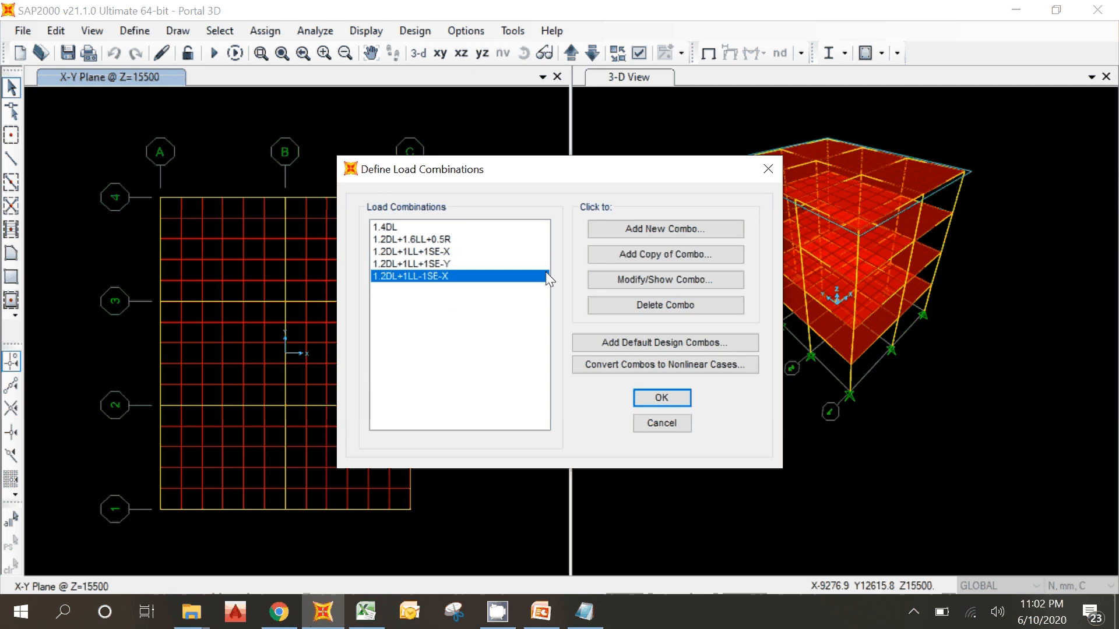
Step: Create a copy of the 1.2DL+1LL-1SE-X combination and name it 1.2DL+1LL-1SE-Y
click(665, 254)
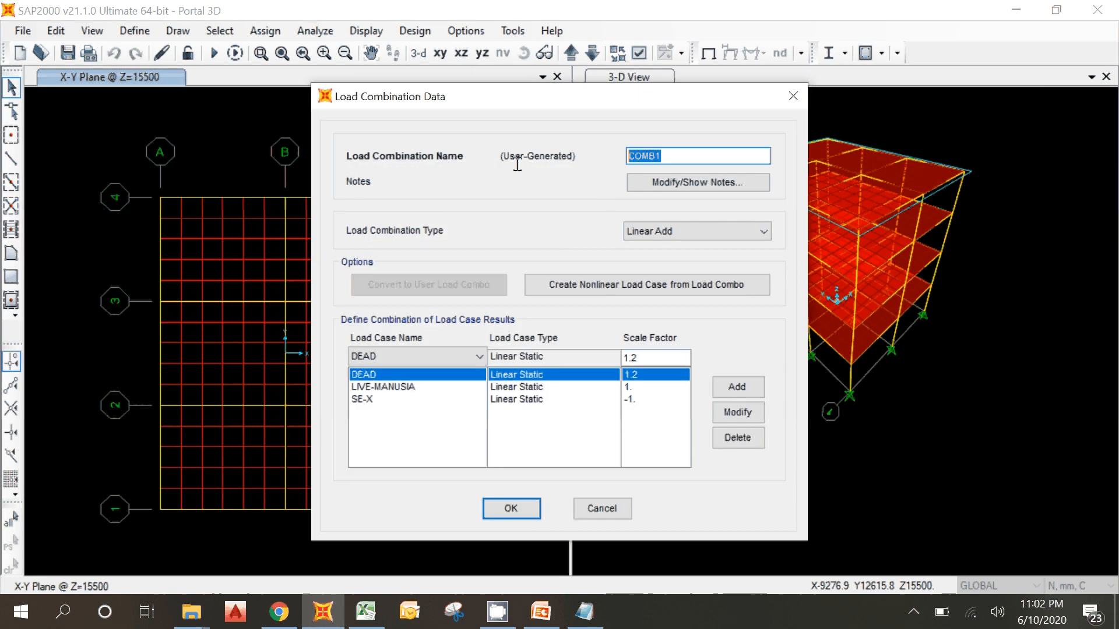
key(ctrl+v)
text(Y)
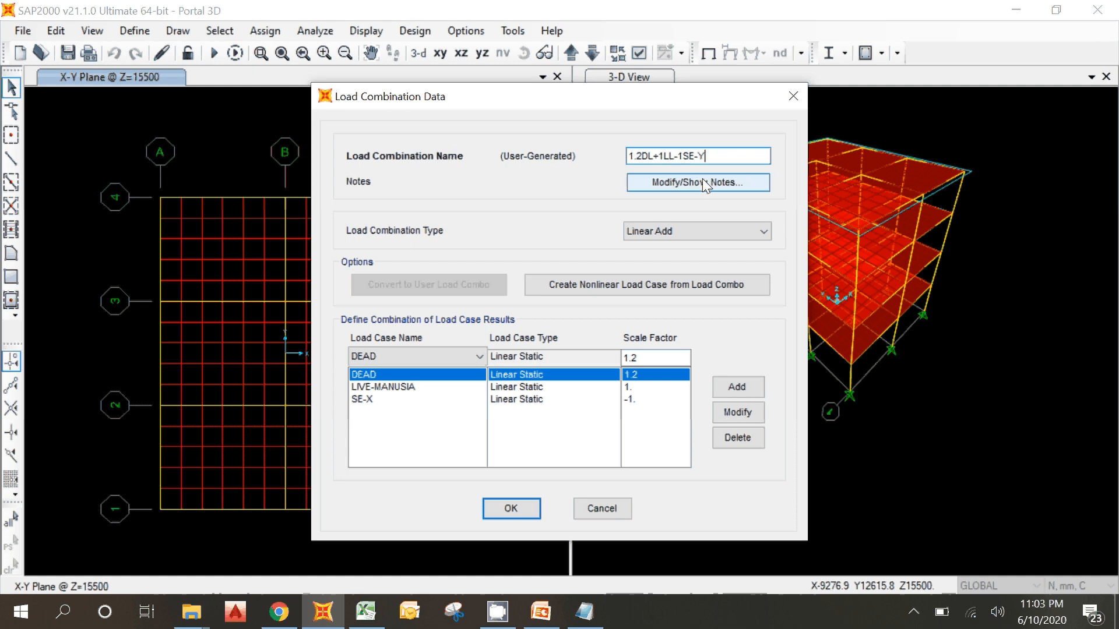
Step: Replace the SE-X entry with load case SE-Y in 1.2DL+1LL-1SE-Y and accept the combination
click(367, 400)
click(385, 360)
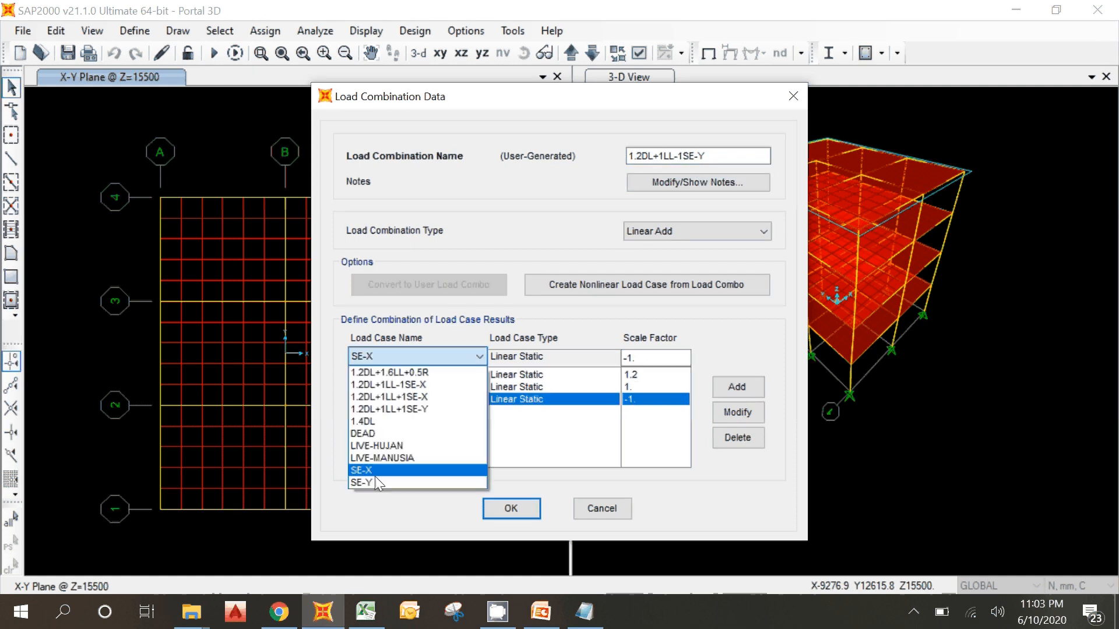
click(370, 480)
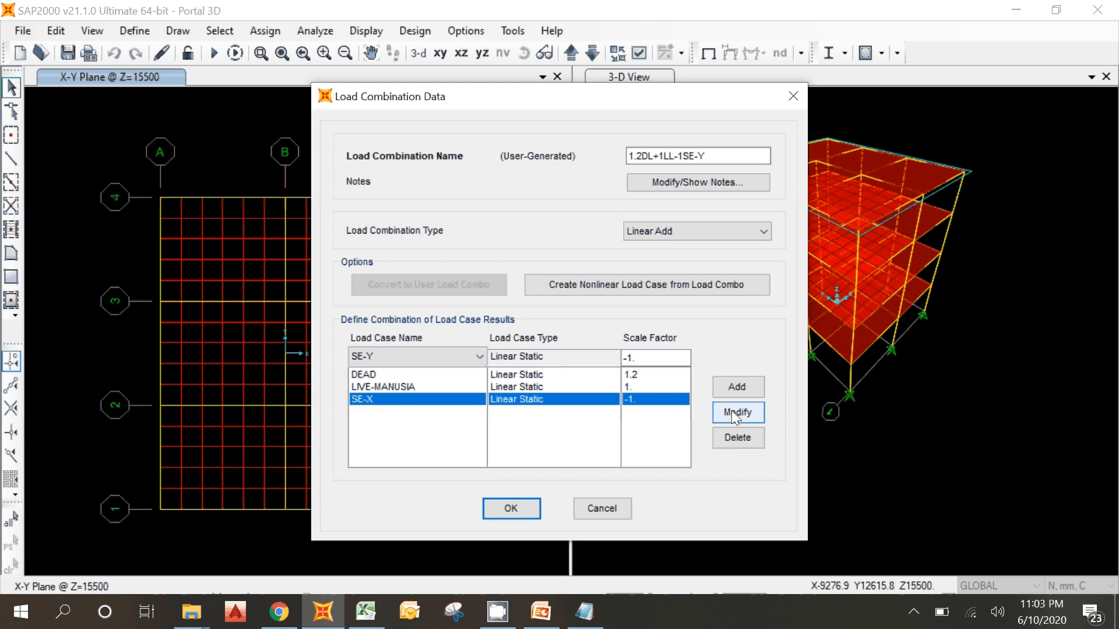
click(735, 413)
click(511, 508)
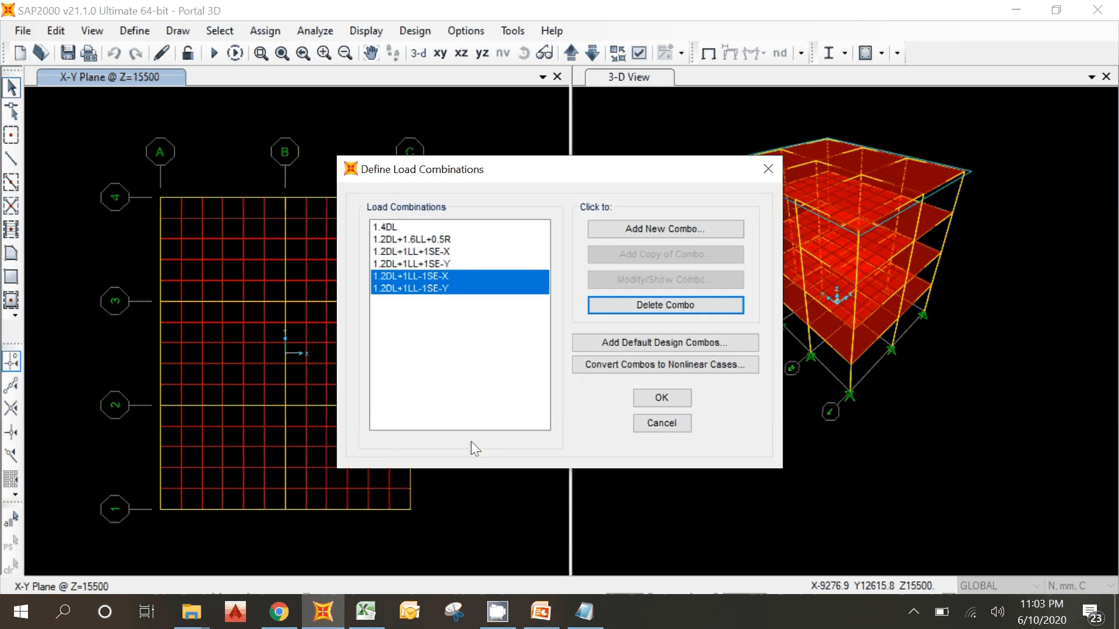
Step: Check the 0.9DL + 1SE and 0.9DL - 1SE earthquake combinations on the PowerPoint load slide, and return to SAP2000
drag(415, 256, 415, 288)
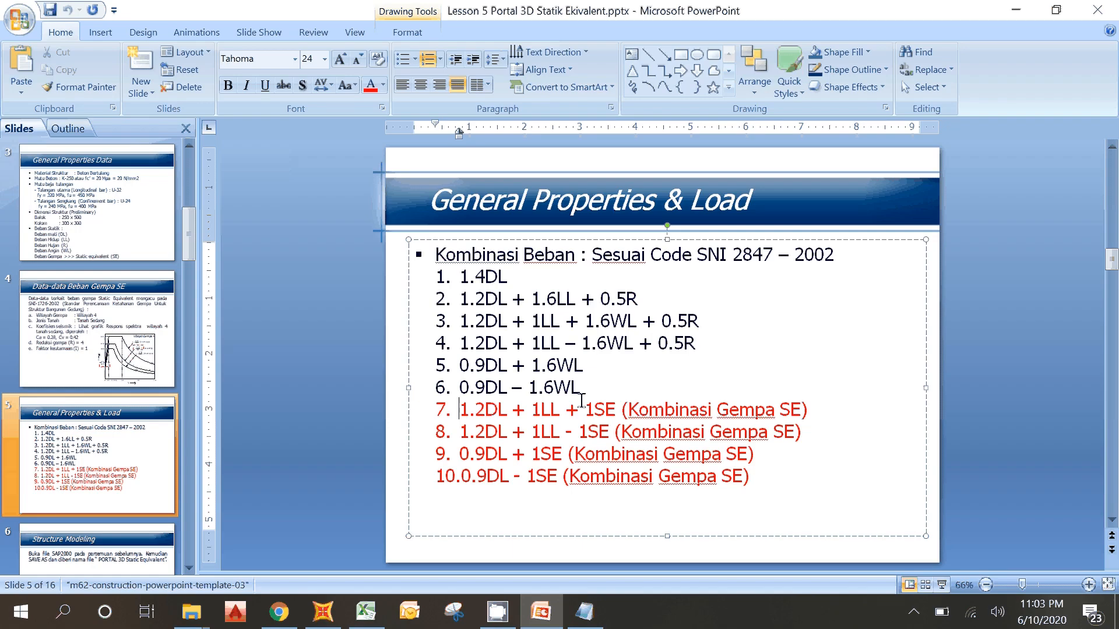
drag(460, 411, 470, 413)
click(463, 459)
drag(463, 459, 726, 476)
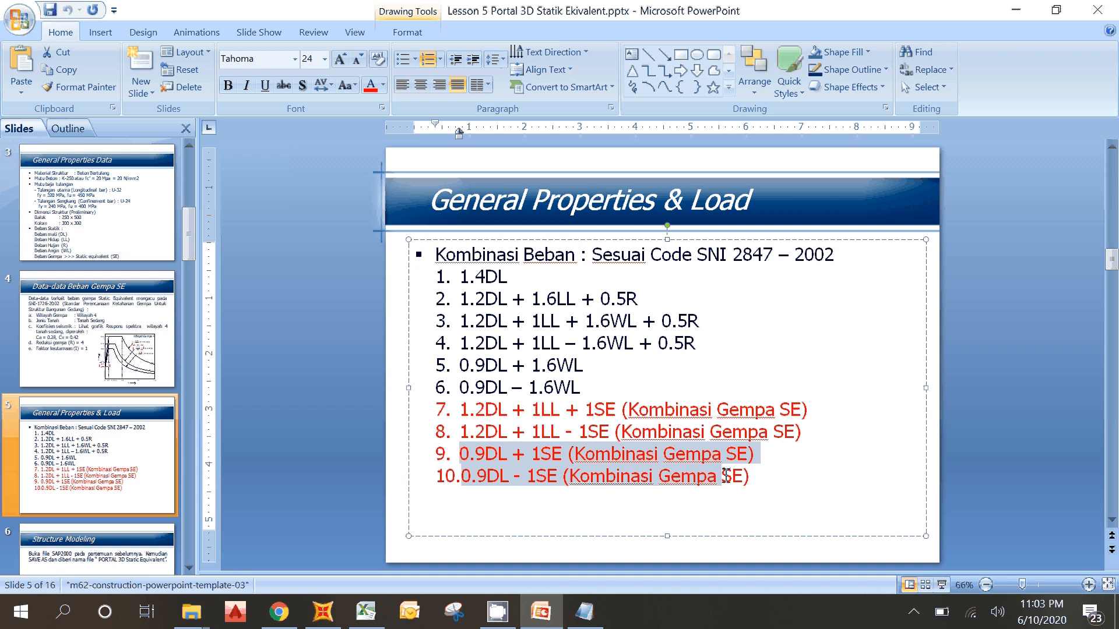
click(322, 622)
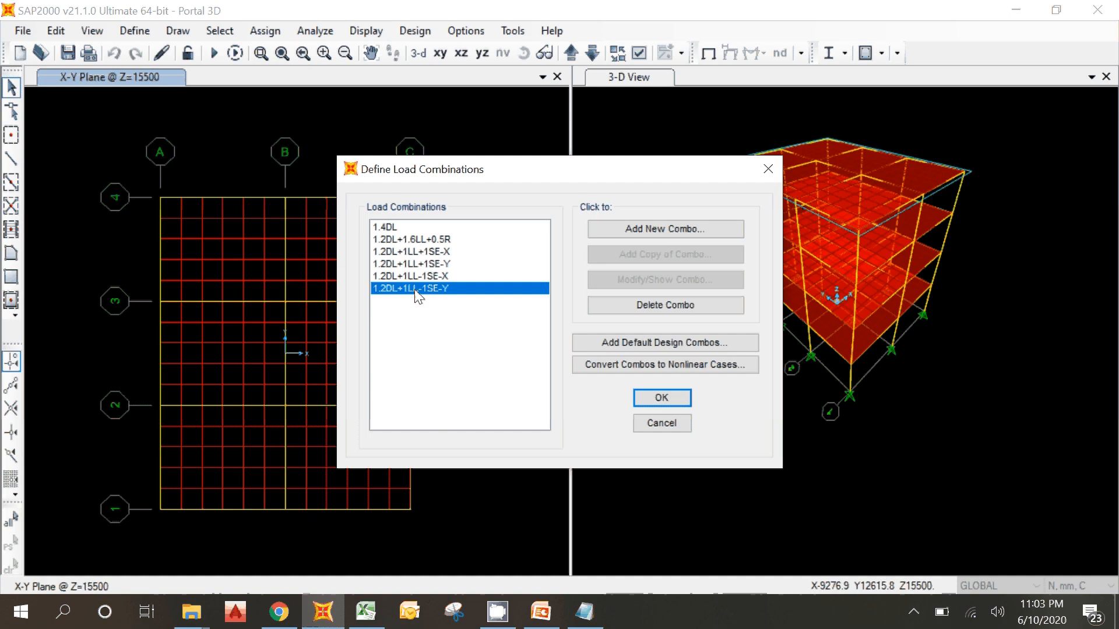
Step: Create a copy of the 1.2DL+1LL-1SE-Y combination and name it 0.9DL+1SE-X
click(627, 255)
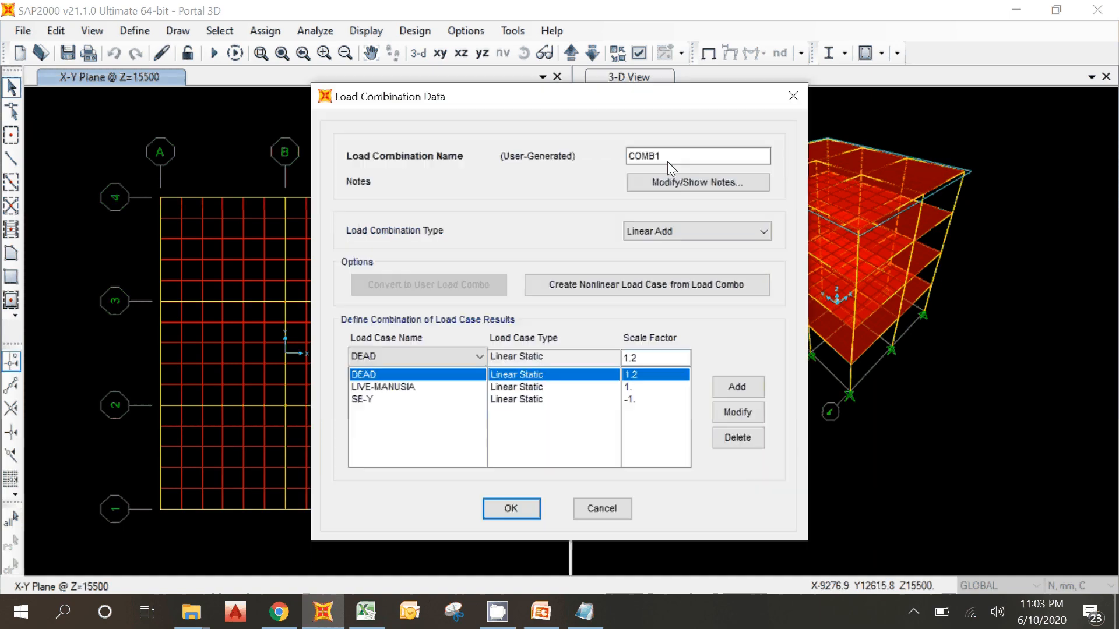
drag(666, 160, 464, 173)
key(ctrl+v)
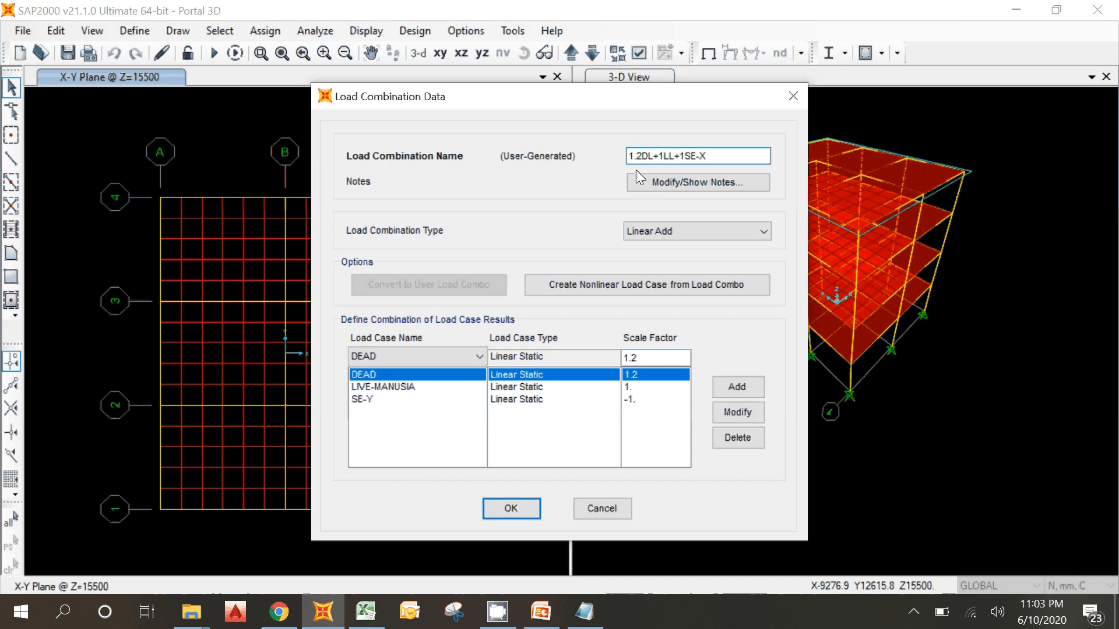
text(0.9)
key(BackSpace)
key(BackSpace)
key(BackSpace)
key(BackSpace)
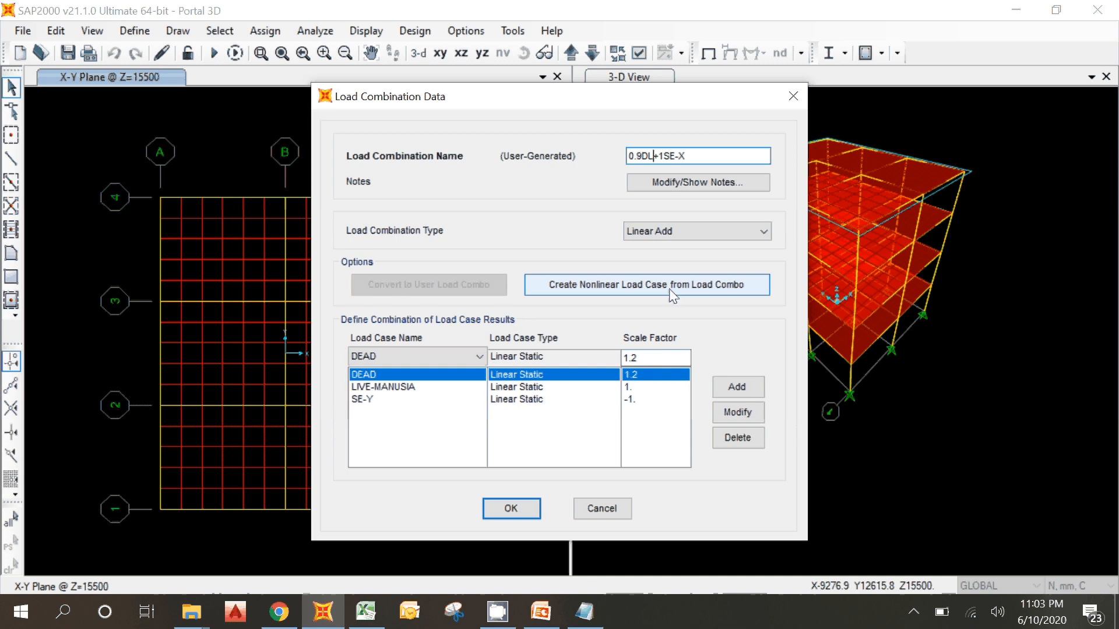
Step: Remove LIVE-MANUSIA from the 0.9DL+1SE-X combination and set the DEAD scale factor to 0.9
click(387, 387)
click(722, 437)
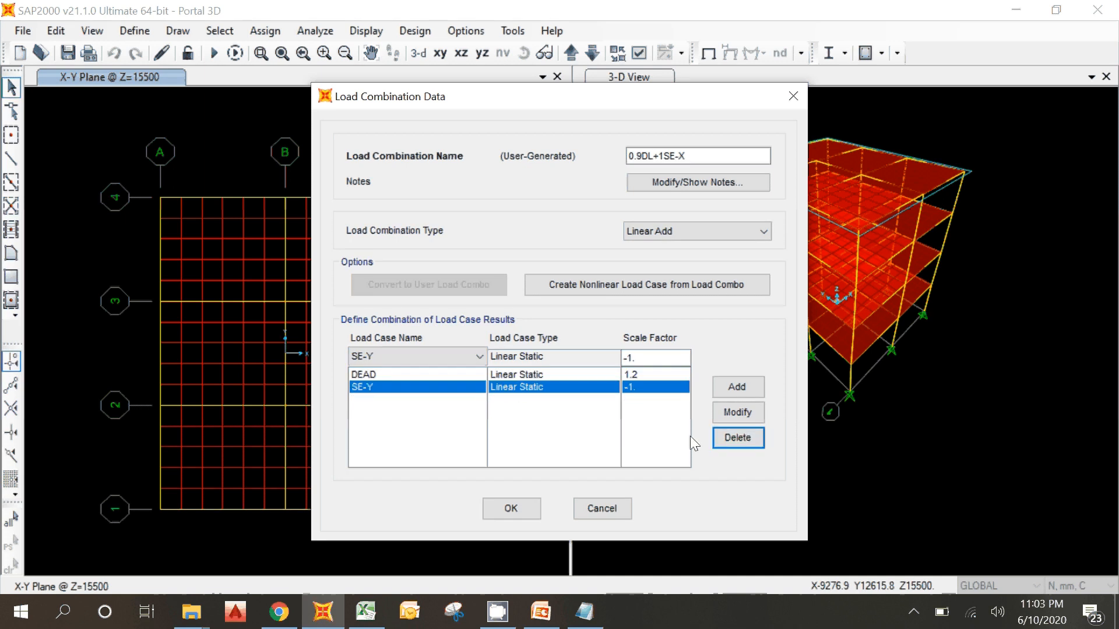
click(635, 376)
drag(641, 358, 600, 361)
text(1)
click(731, 415)
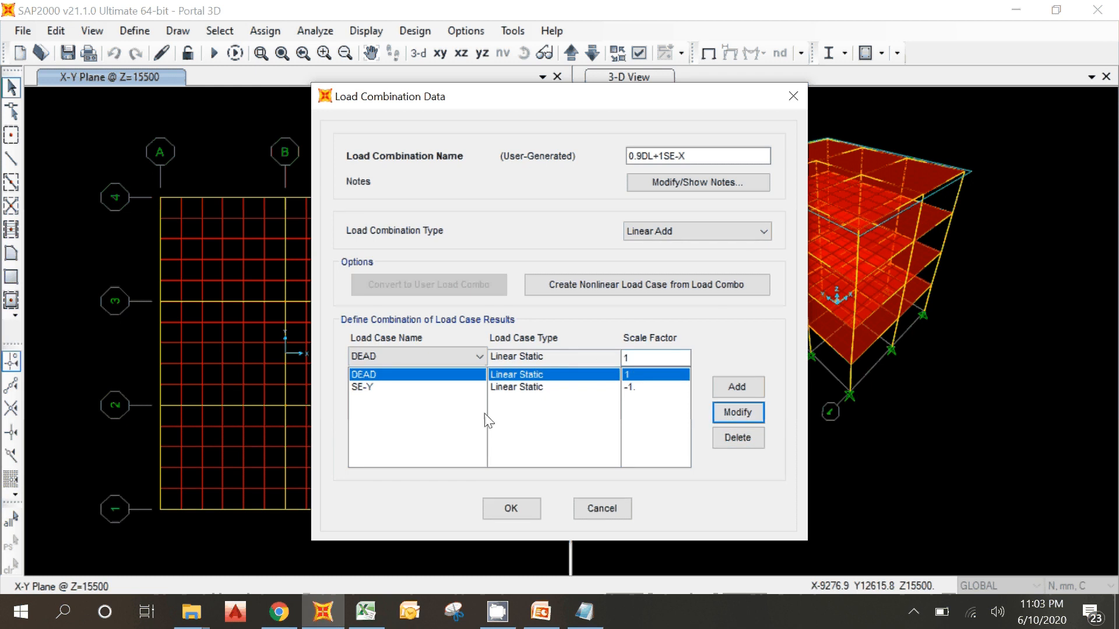
drag(642, 355, 593, 354)
text(0.9)
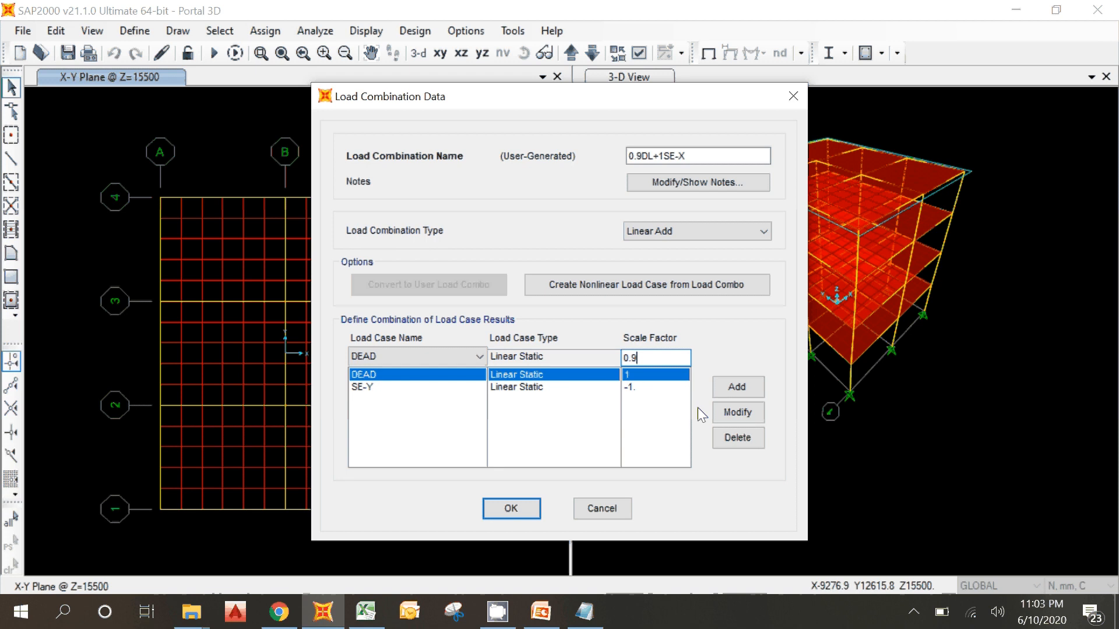
click(723, 411)
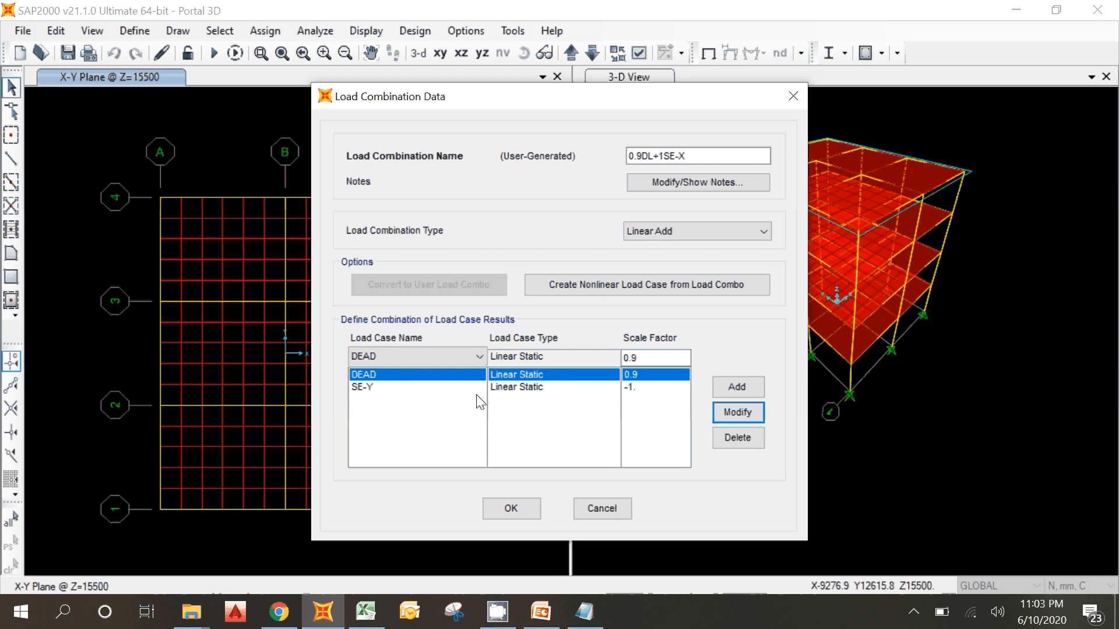
Step: Replace the SE-Y entry with load case SE-X at a scale factor of 1 and accept the 0.9DL+1SE-X combination
click(387, 388)
click(389, 358)
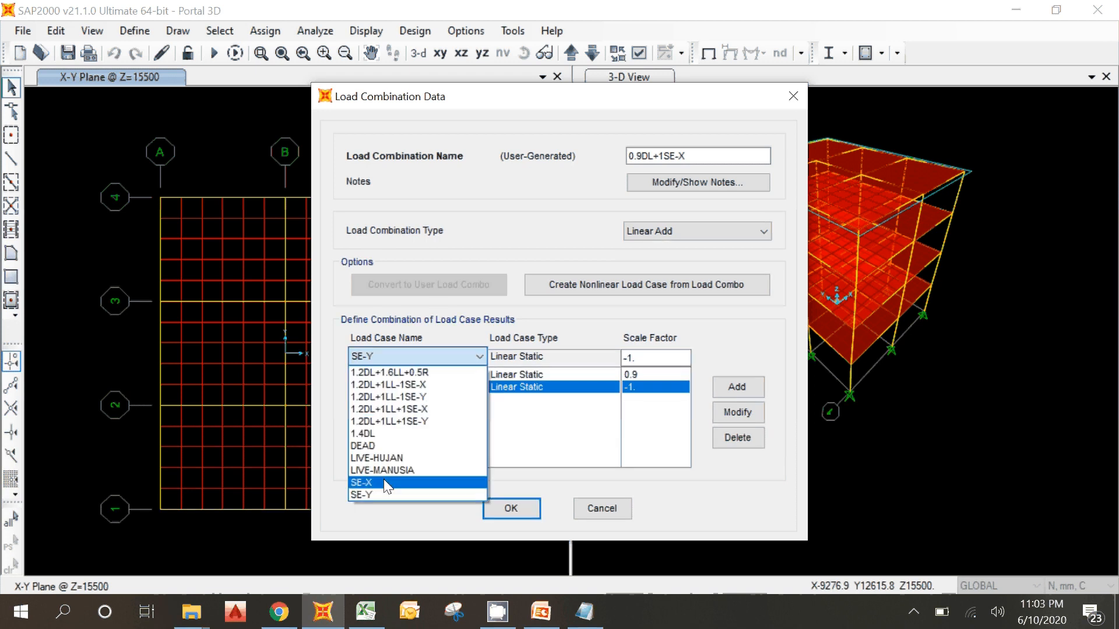
click(361, 483)
key(Tab)
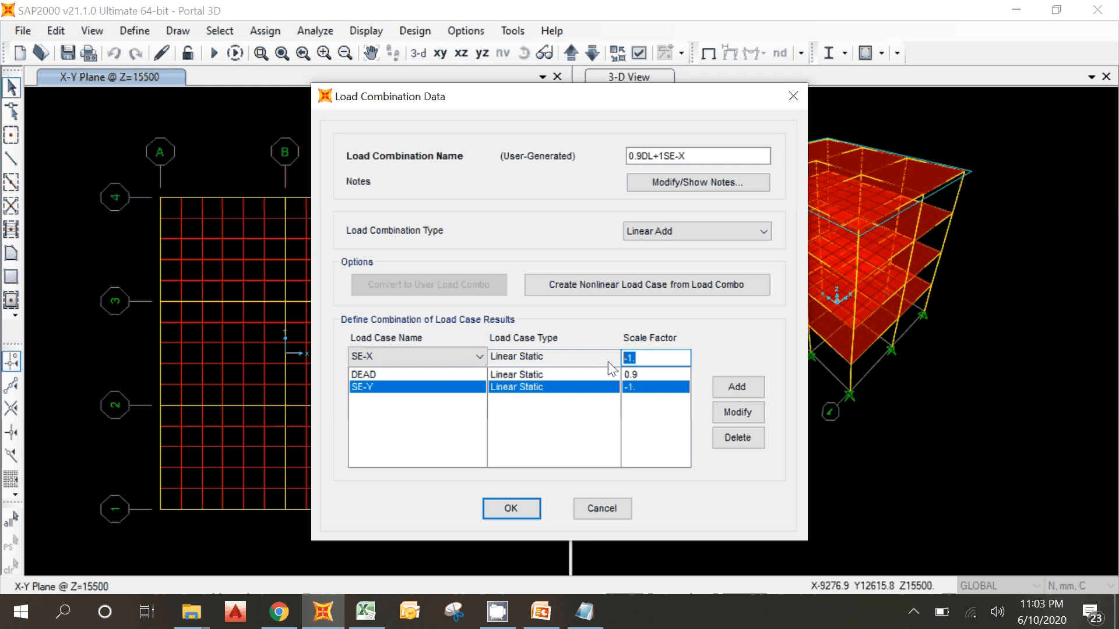
text(1)
click(632, 155)
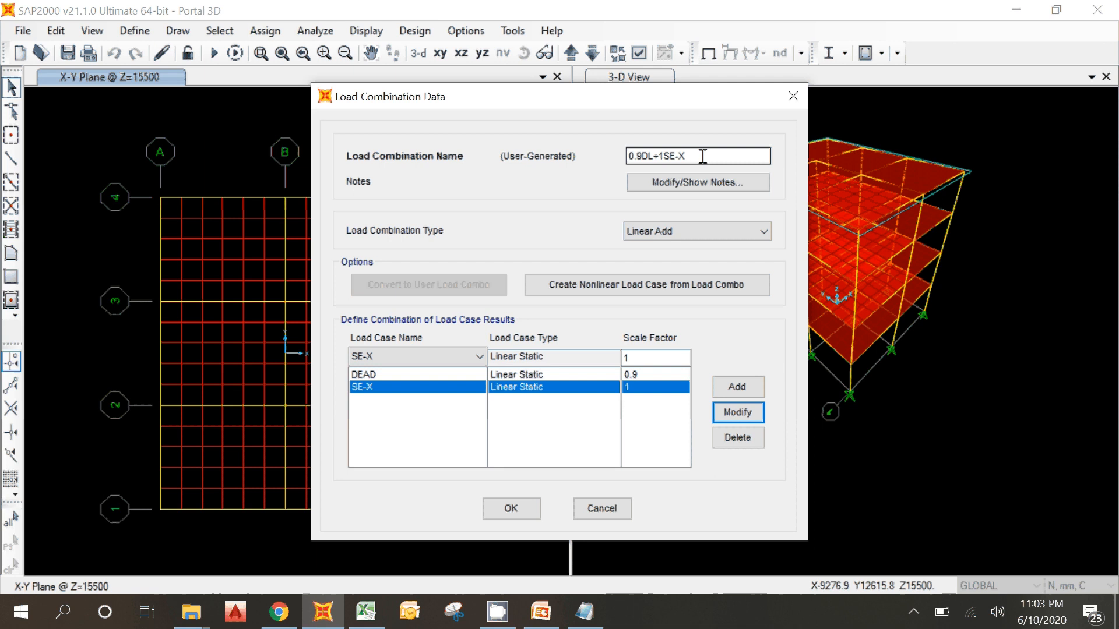
click(376, 375)
click(367, 388)
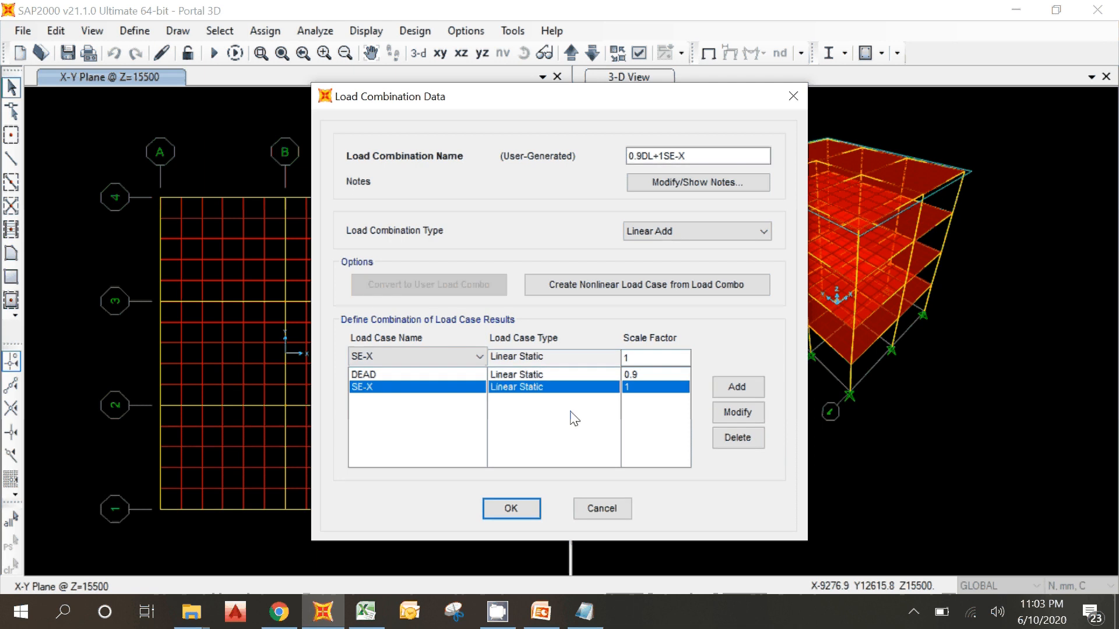
click(510, 510)
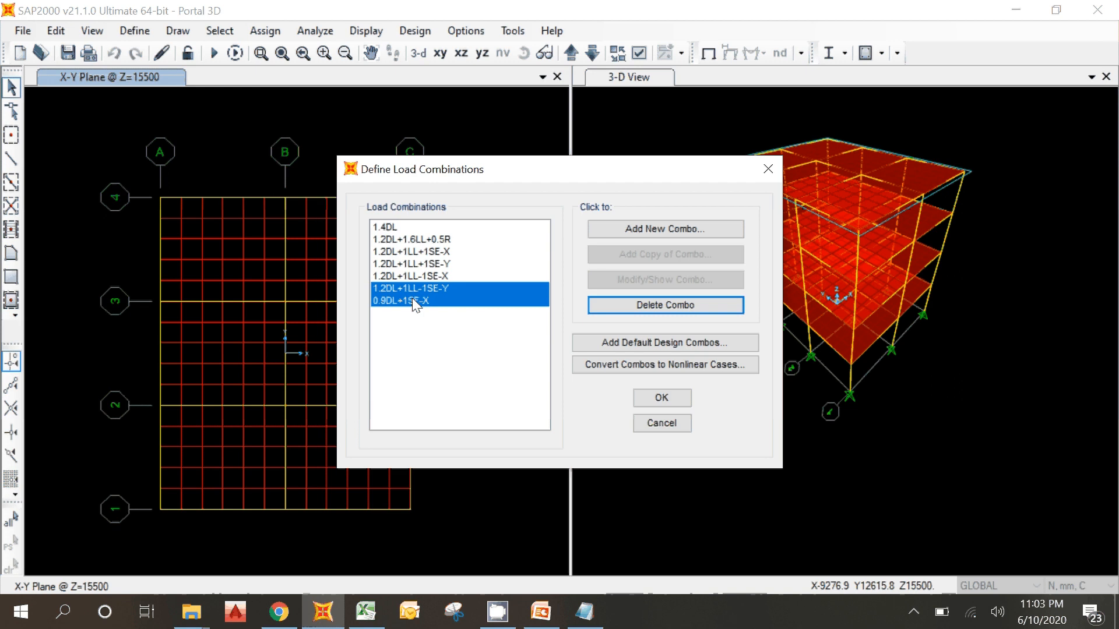
click(411, 299)
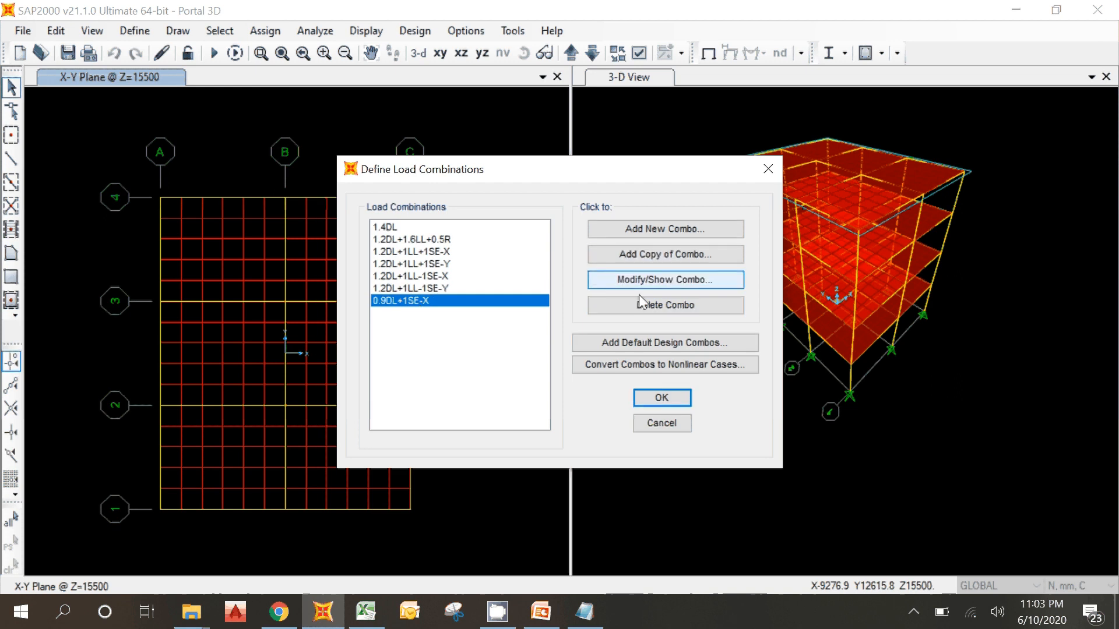
click(664, 254)
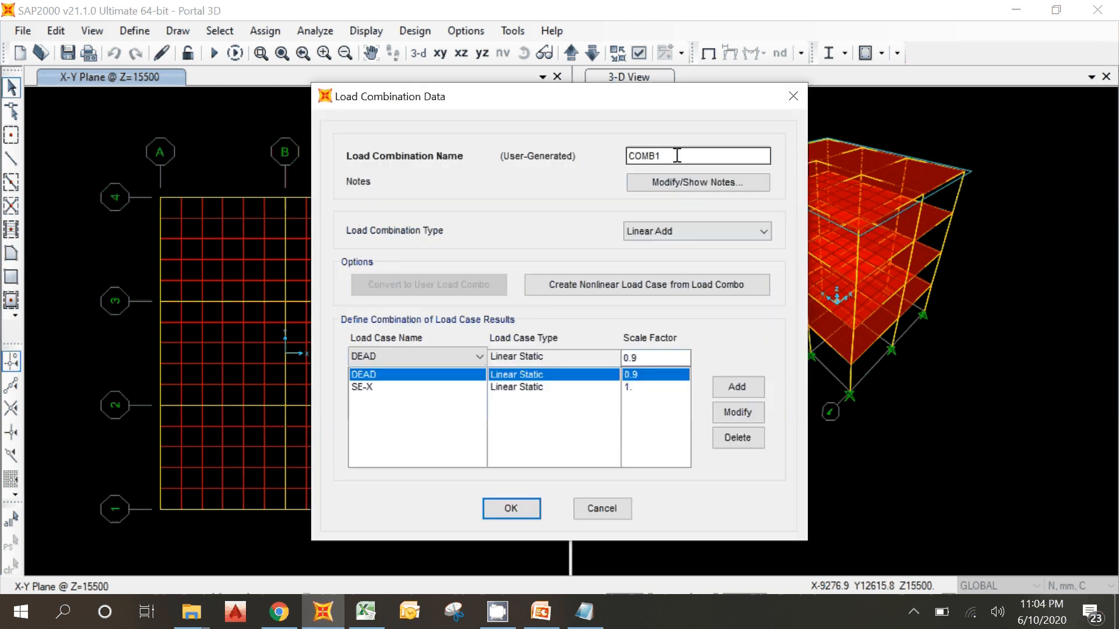
drag(677, 156, 548, 158)
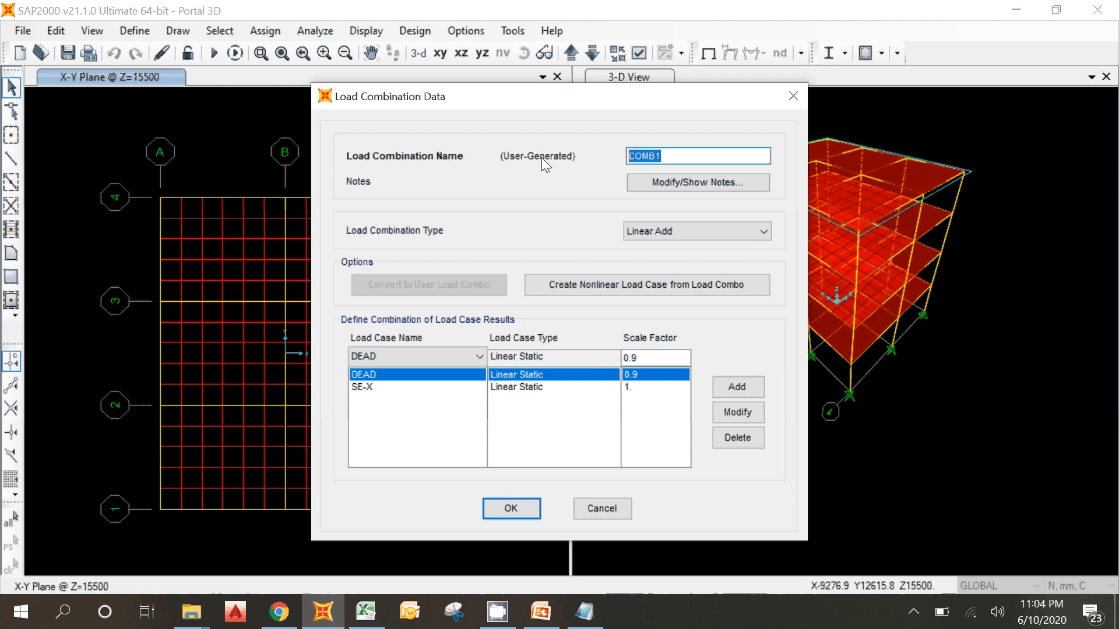
text(1.2DL+1LL+1SE-X)
click(586, 505)
Step: Open the 0.9DL+1SE-X combination, copy its name for reuse and close it without changing its load cases
double_click(411, 301)
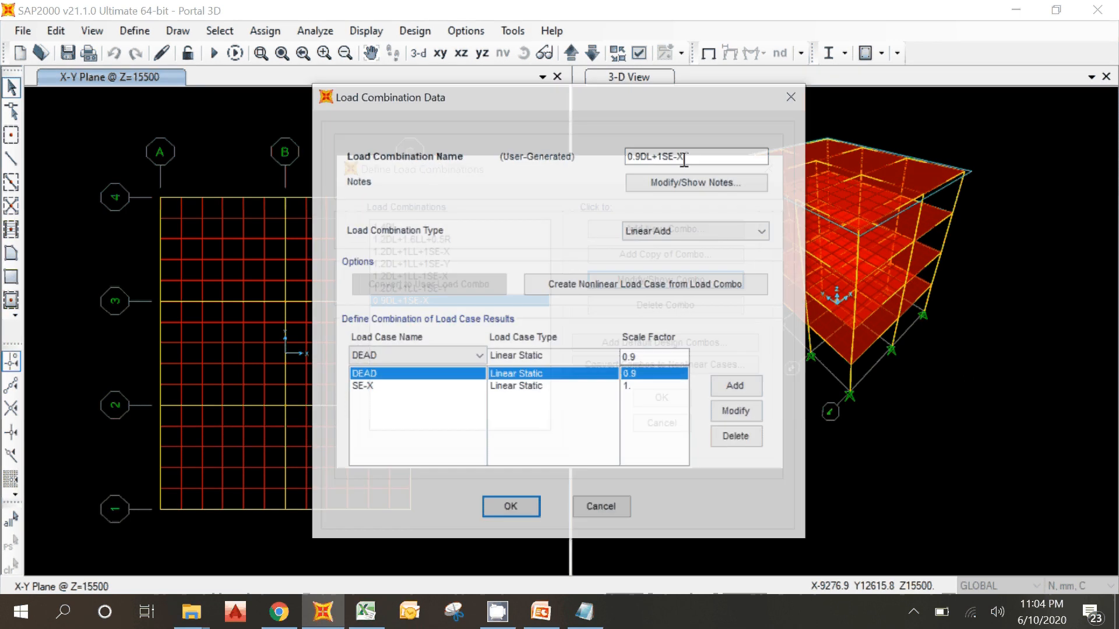
right_click(656, 158)
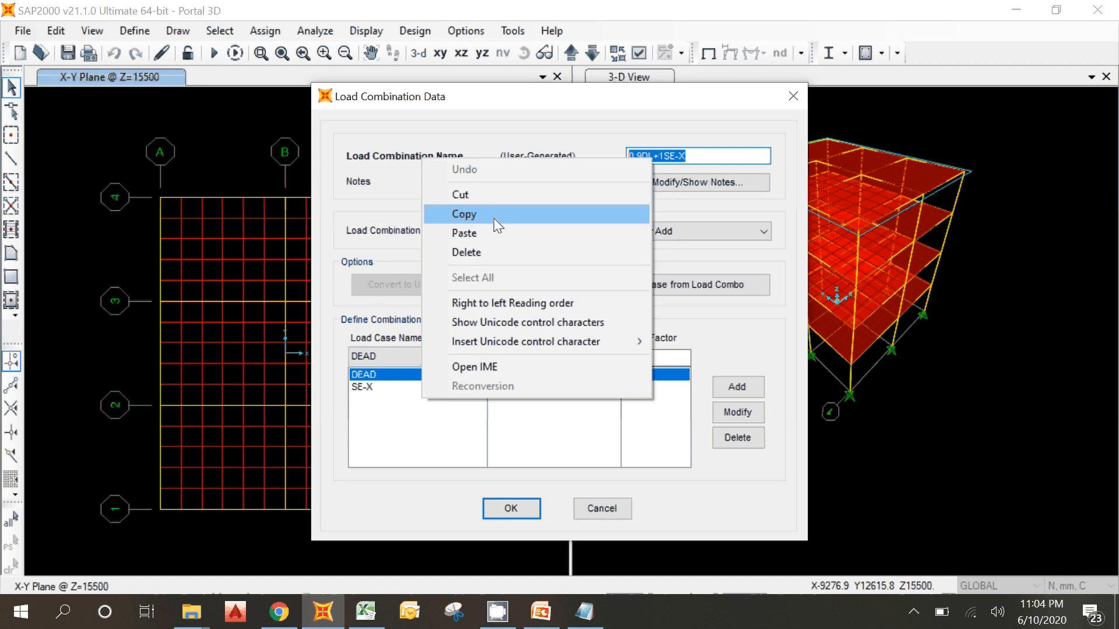
click(495, 218)
click(519, 505)
Step: Create a copy of the 0.9DL+1SE-X combination and name it 0.9DL+1SE-Y
click(647, 254)
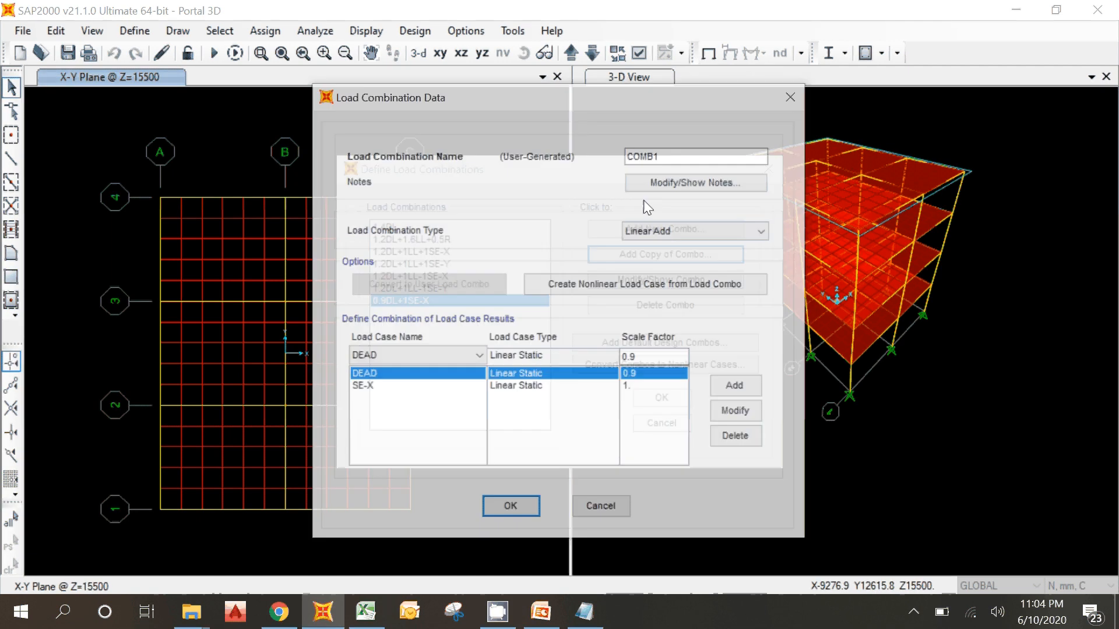
key(ctrl+v)
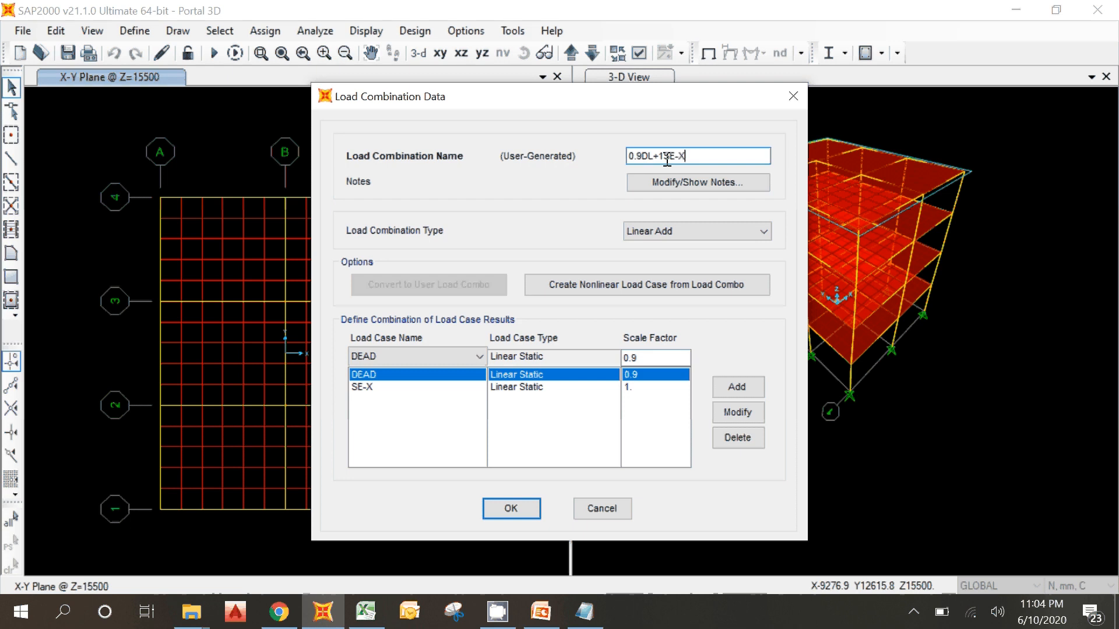
drag(687, 157, 677, 159)
text(Y)
Step: Replace the SE-X entry with load case SE-Y in 0.9DL+1SE-Y and accept the combination
click(367, 388)
click(419, 357)
click(416, 475)
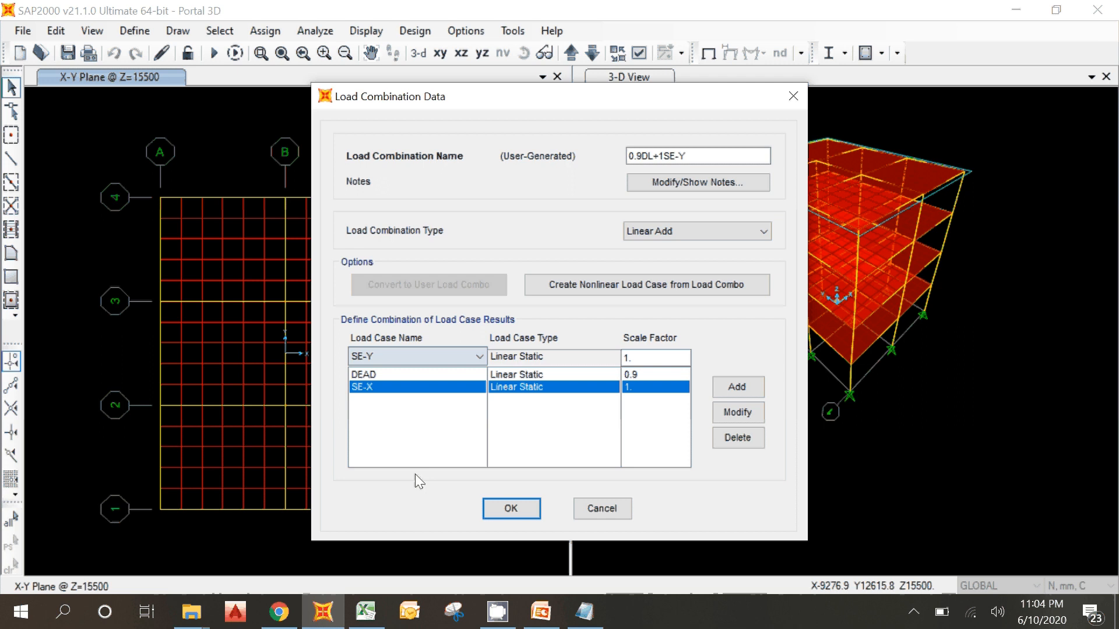
click(731, 414)
click(511, 508)
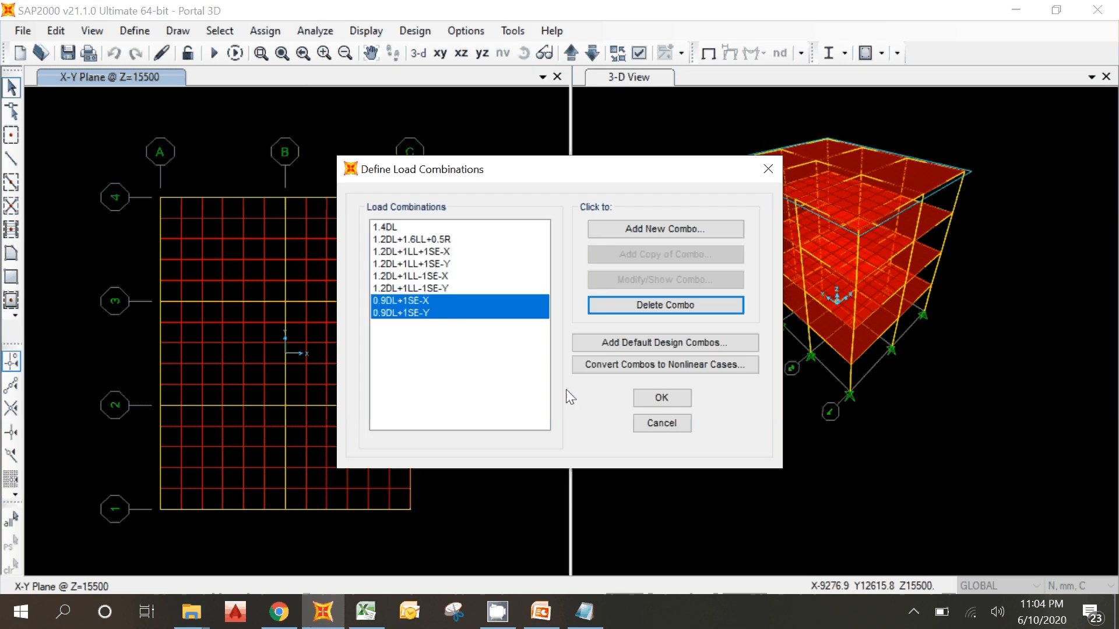
Step: Create a copy of the 0.9DL+1SE-Y combination and name it 0.9DL-1SE-X
click(445, 313)
click(632, 253)
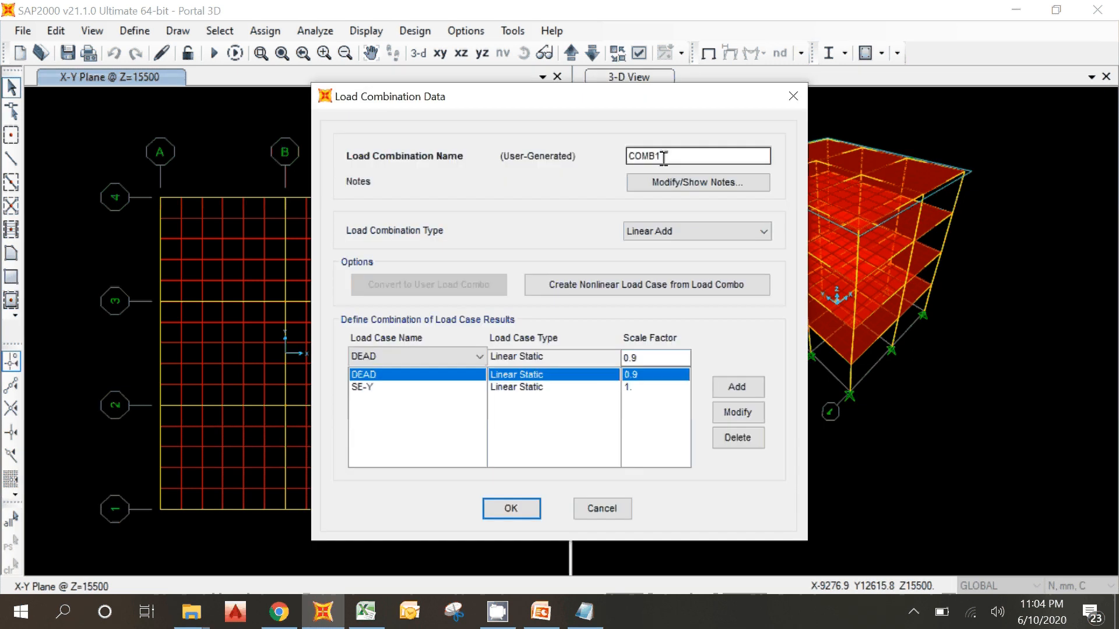
double_click(664, 158)
key(ctrl+v)
drag(660, 155, 652, 155)
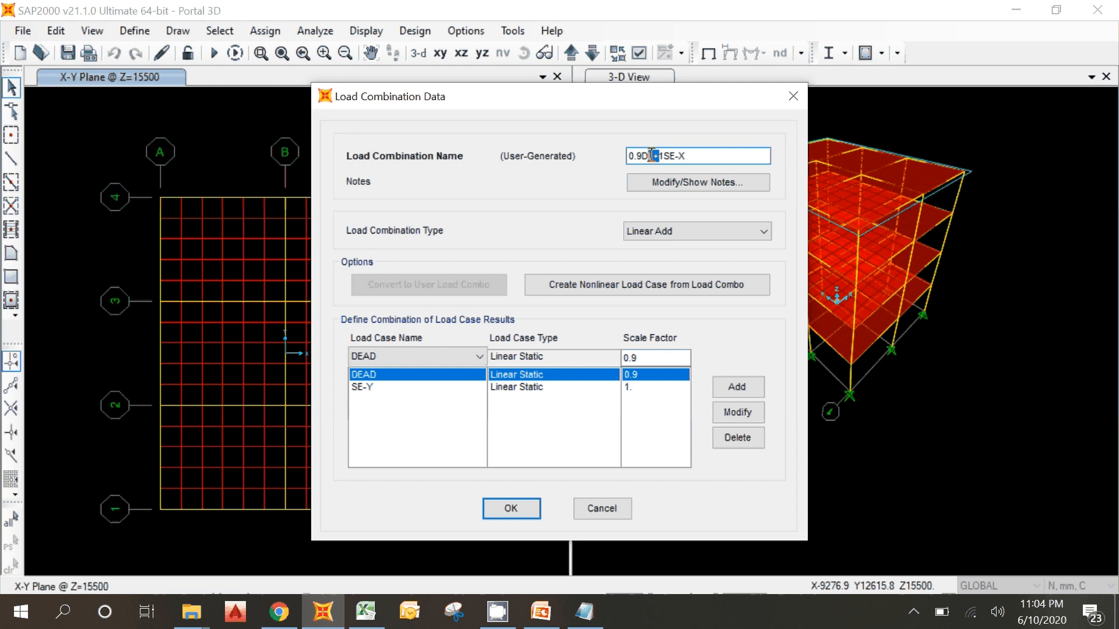
Step: Replace the SE-Y entry with load case SE-X at a scale factor of -1 and accept the 0.9DL-1SE-X combination
click(373, 387)
click(408, 356)
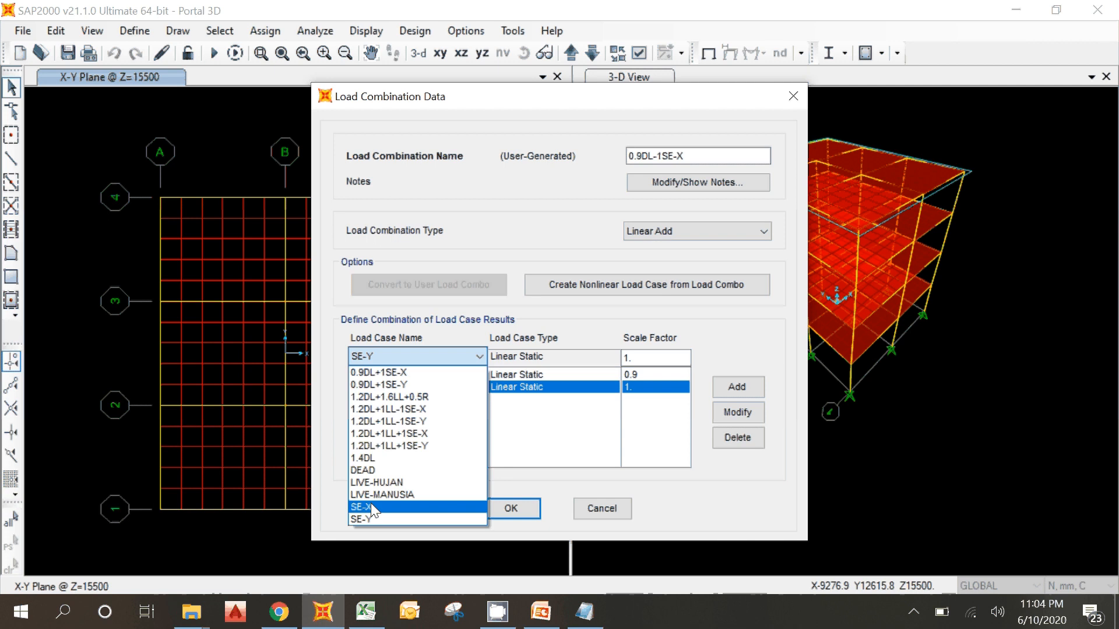
click(373, 508)
double_click(630, 357)
text(-1)
click(737, 412)
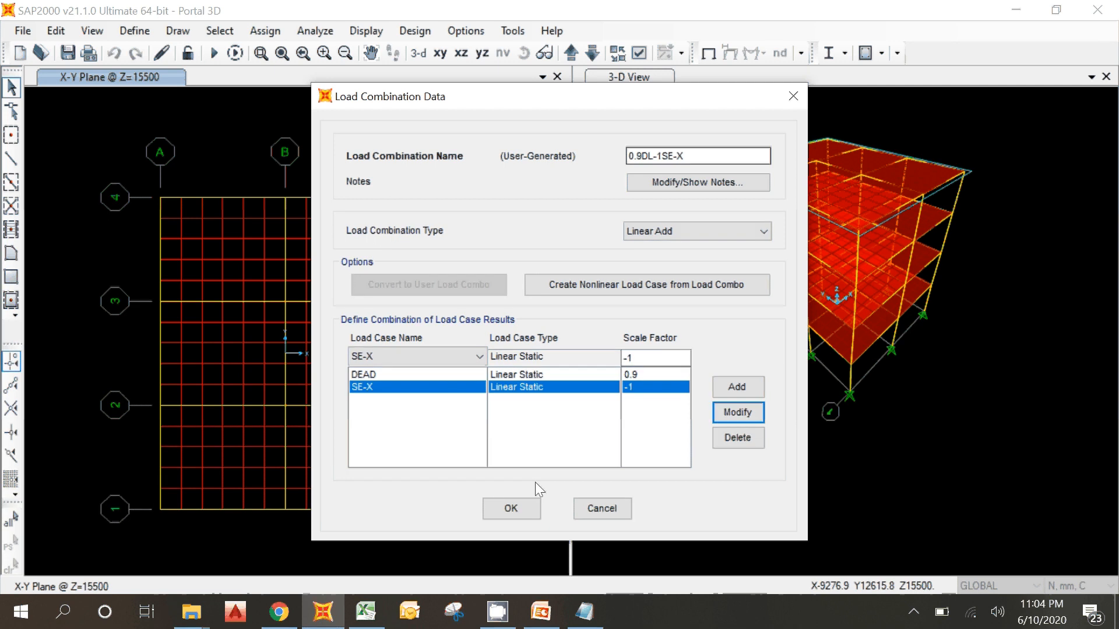
click(511, 508)
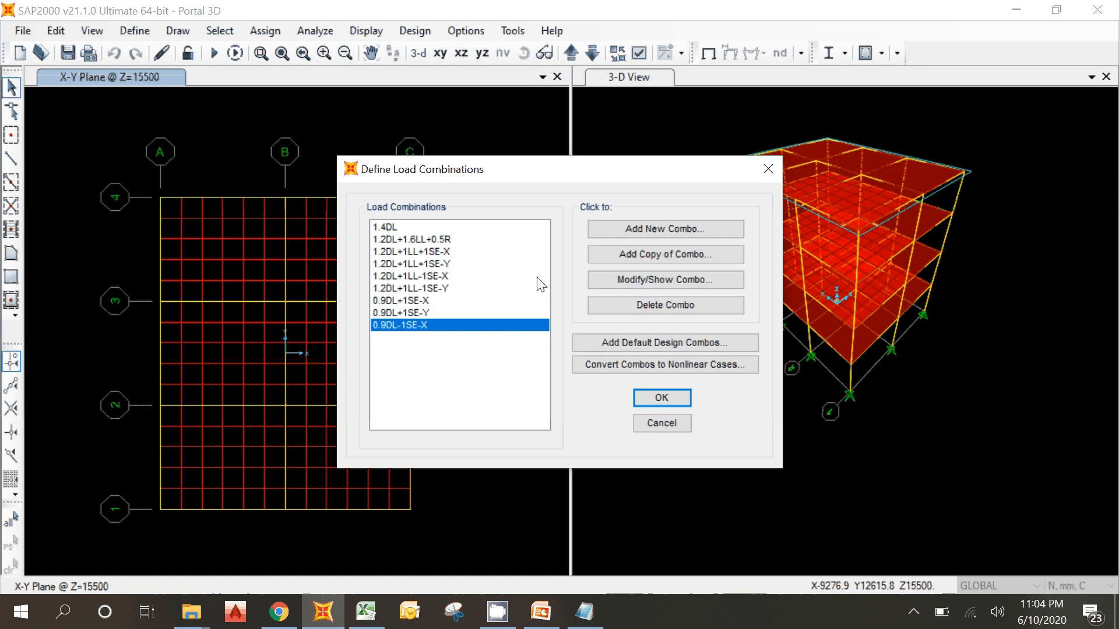
Step: Create a copy of the 0.9DL-1SE-X combination and name it 0.9DL-1SE-Y
click(665, 254)
text(0.9DL+1SE-X)
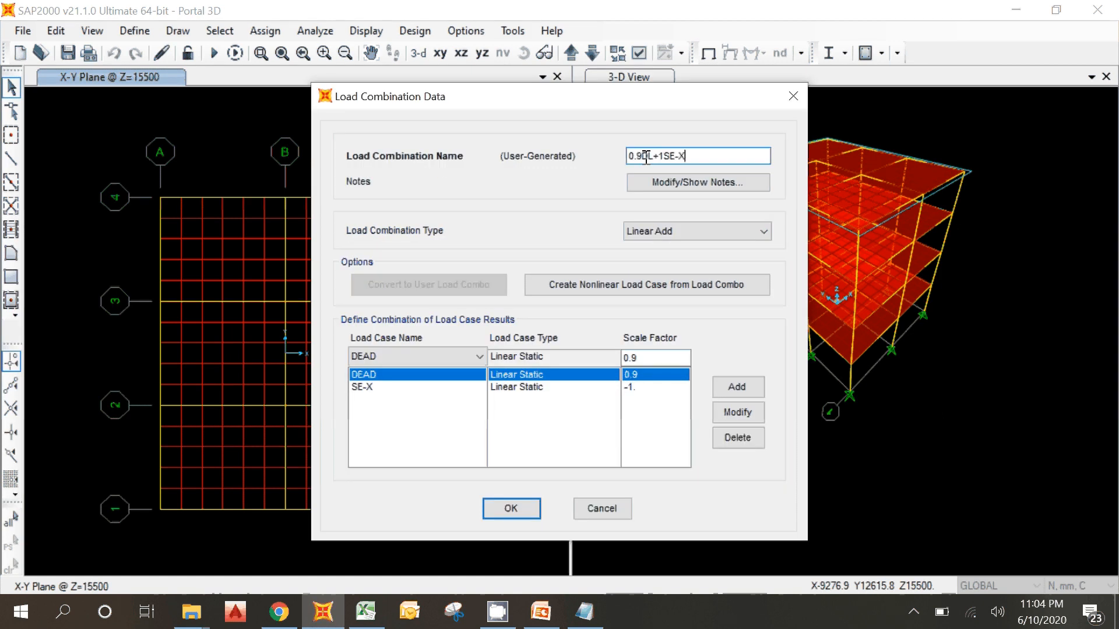
click(657, 156)
key(BackSpace)
text(-)
key(End)
key(BackSpace)
text(Y)
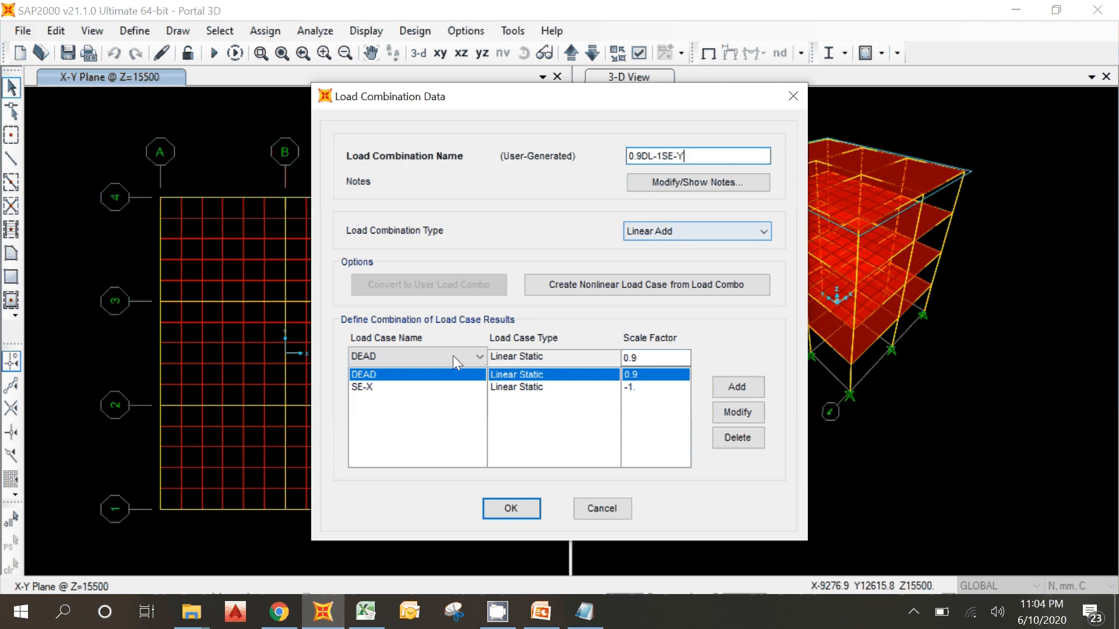
Step: Replace the SE-X entry with load case SE-Y in 0.9DL-1SE-Y, keeping the scale factor of -1, and accept the combination
click(394, 387)
click(419, 357)
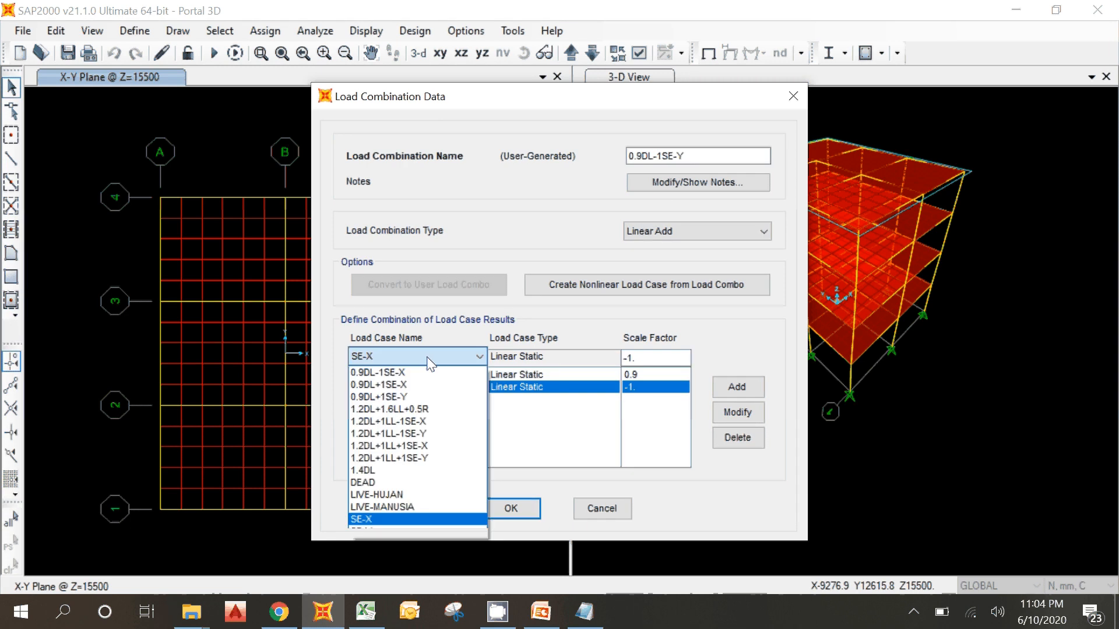
click(375, 528)
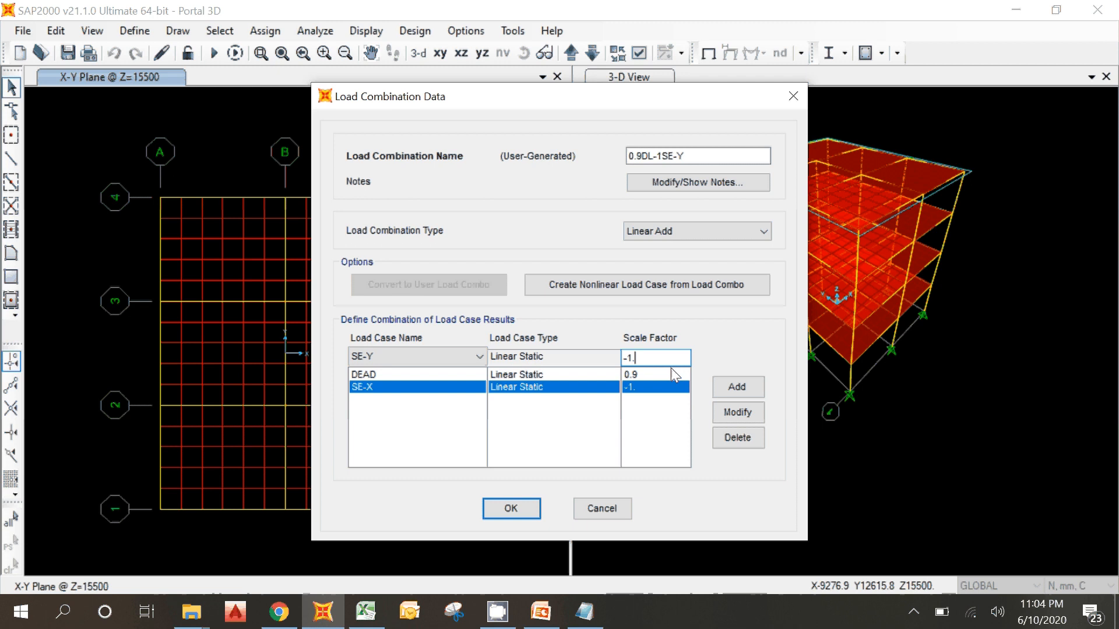
click(737, 412)
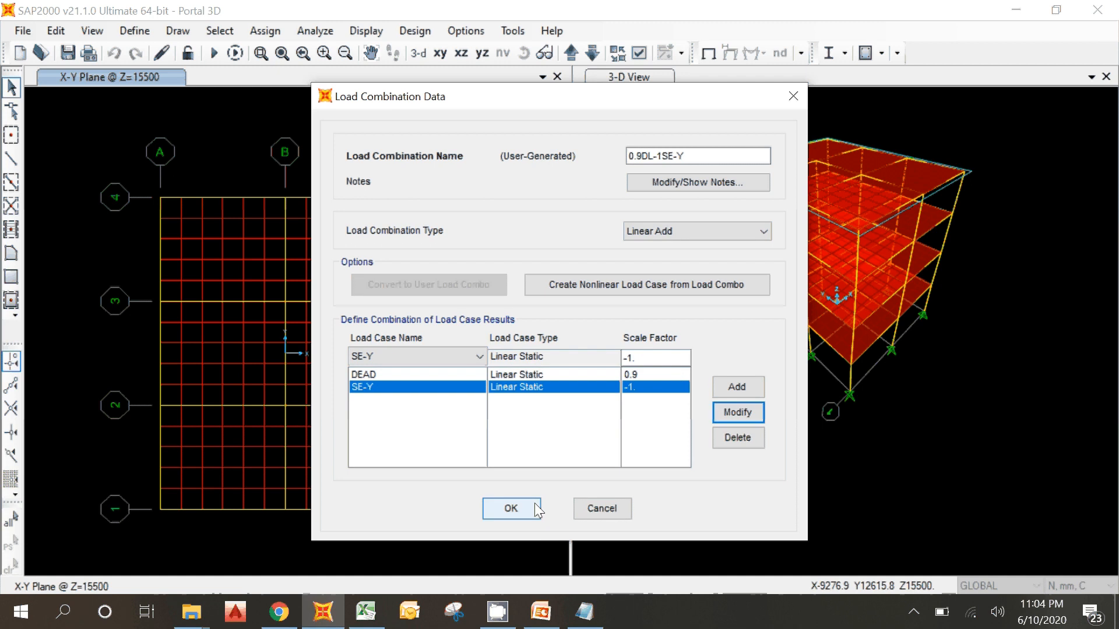
click(492, 506)
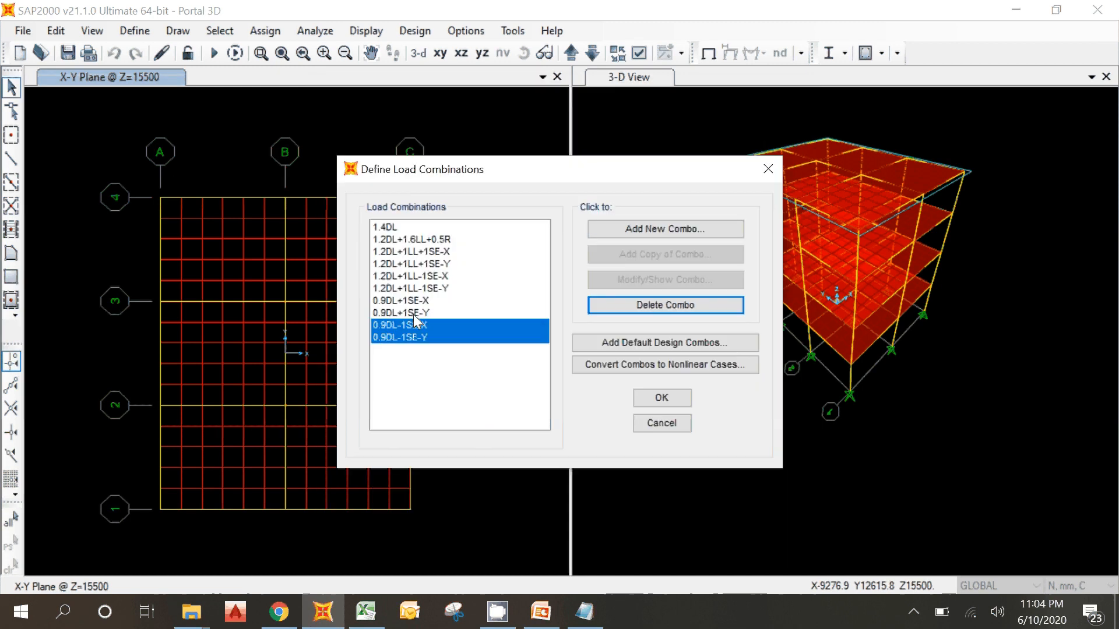
Step: Check the SE-X and SE-Y entries among the 1.2DL and 0.9DL load combinations and accept the full list of combinations
click(404, 253)
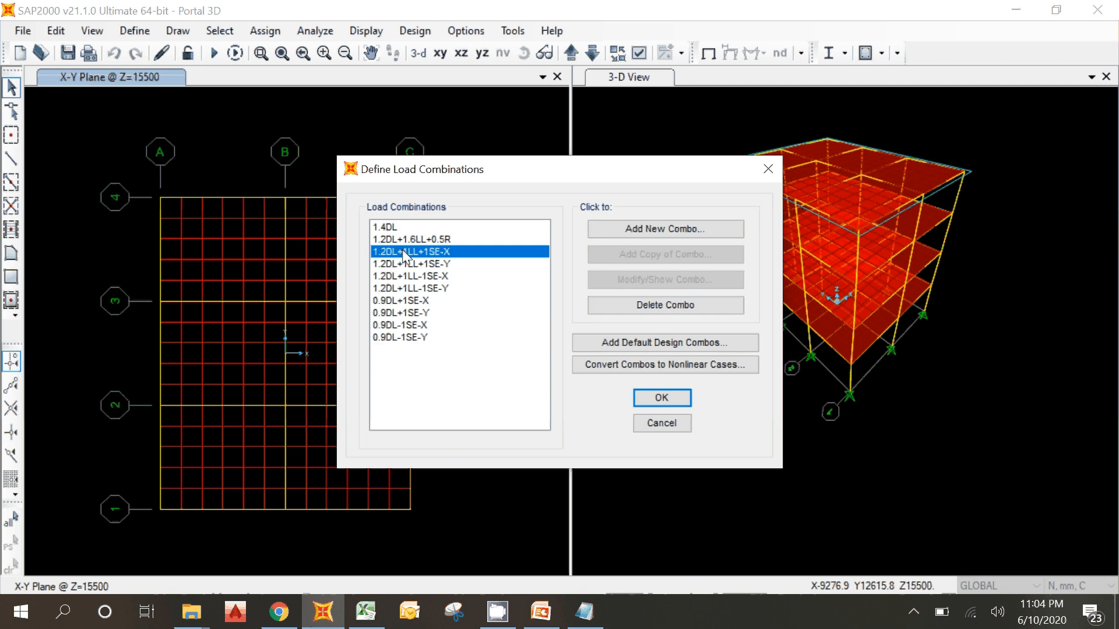
click(408, 265)
click(407, 275)
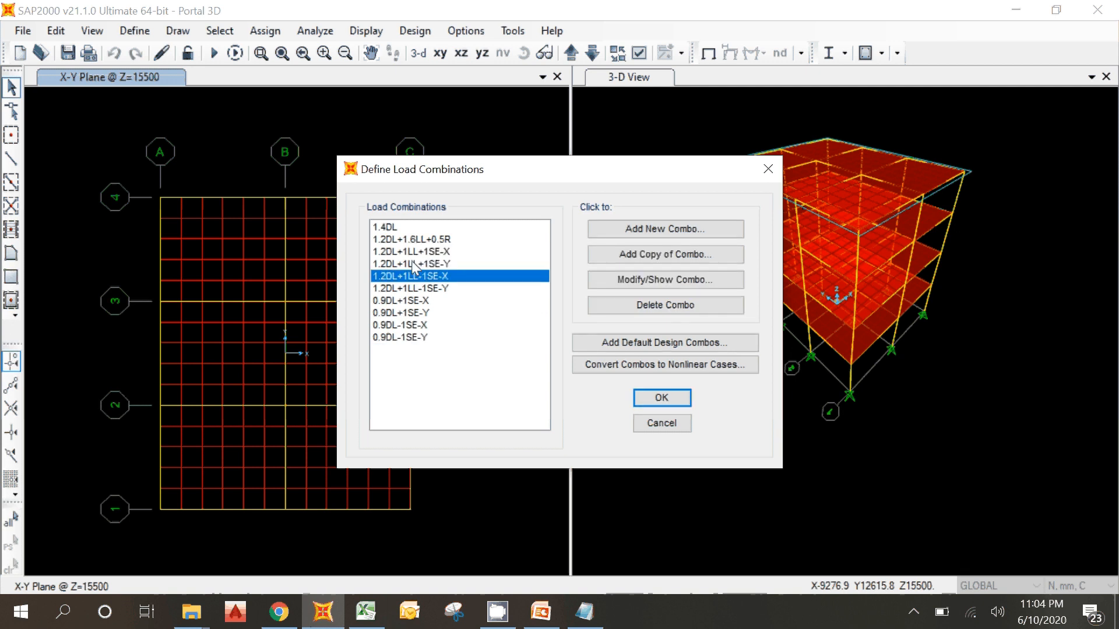
click(400, 252)
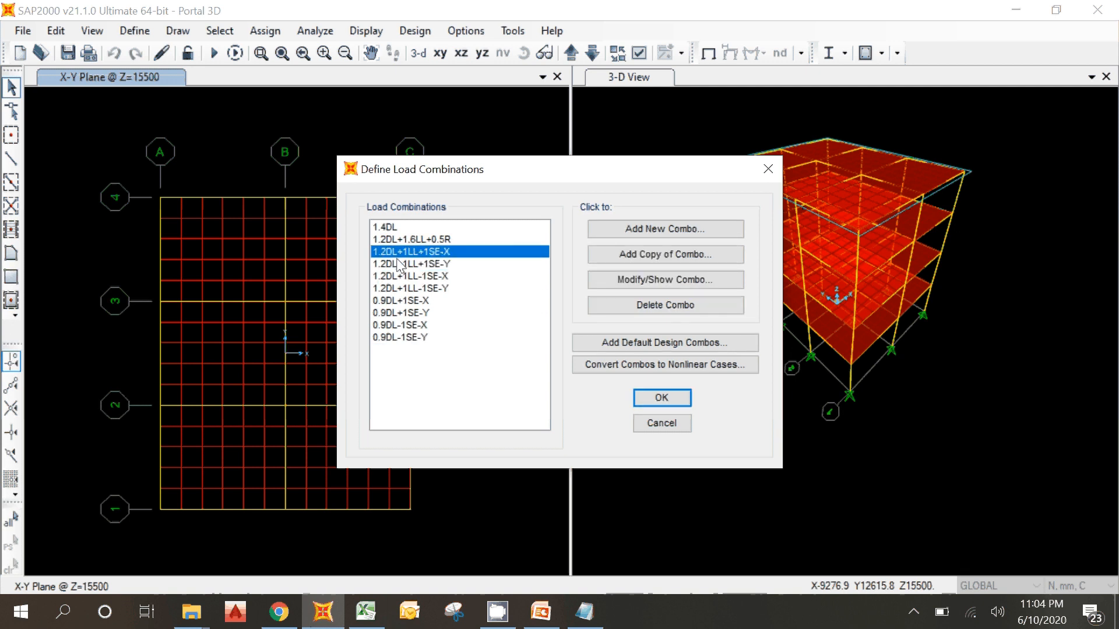
click(402, 288)
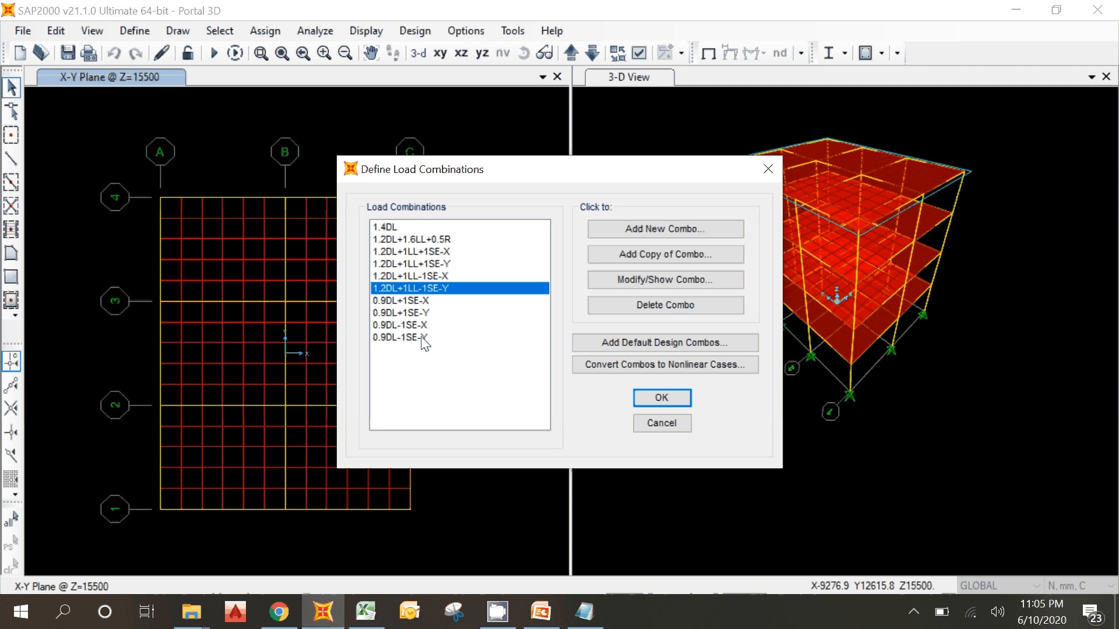
click(424, 338)
click(423, 314)
click(409, 288)
click(413, 266)
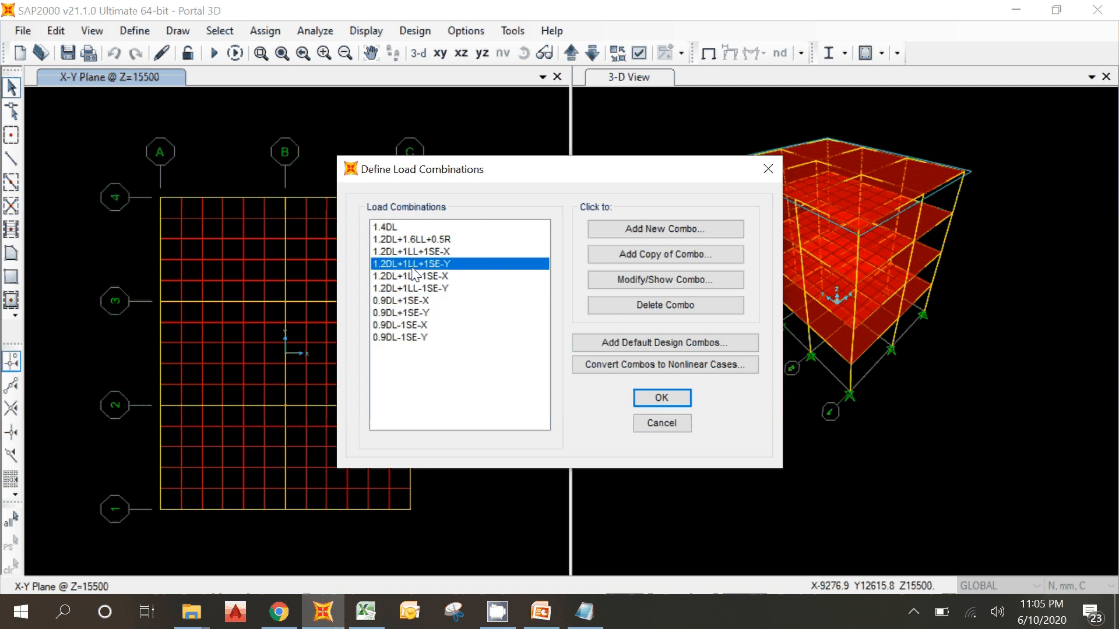
click(677, 403)
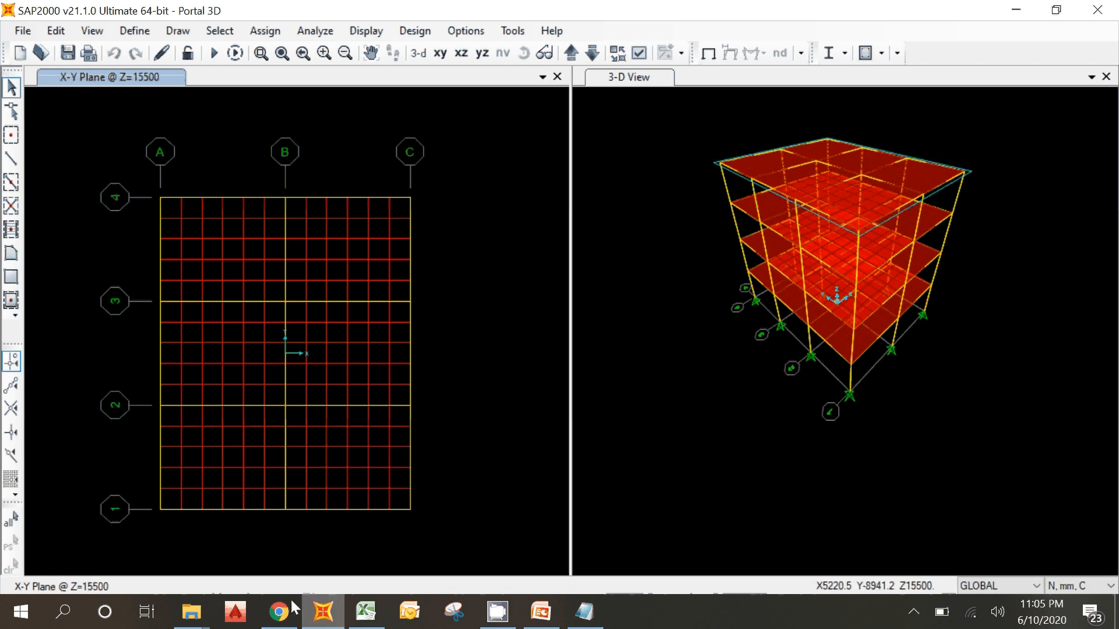
mouse_move(507, 626)
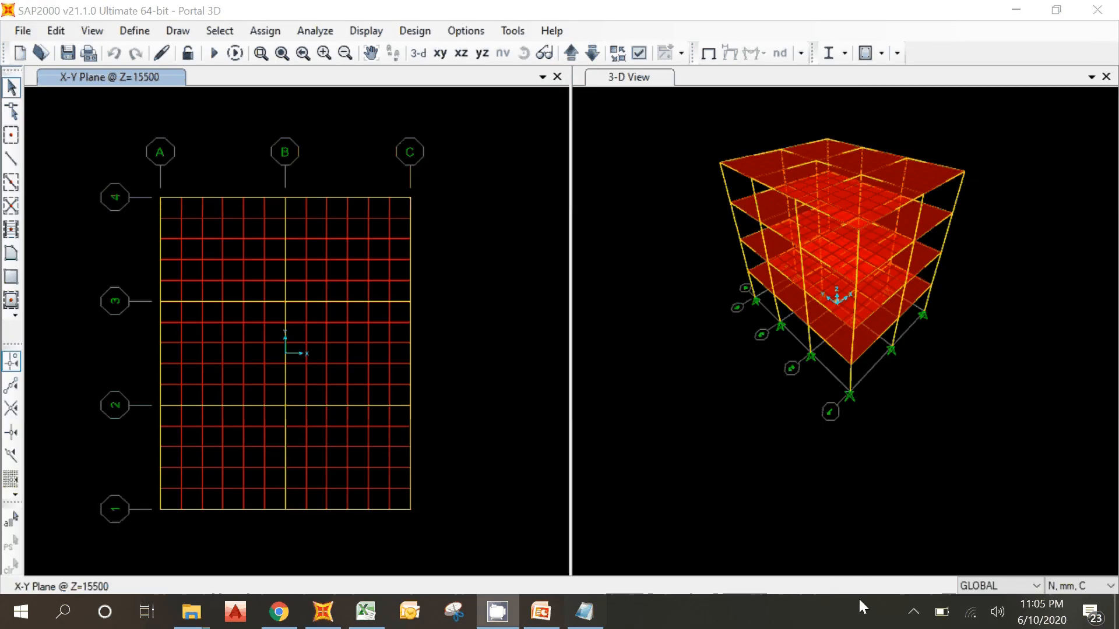
click(914, 612)
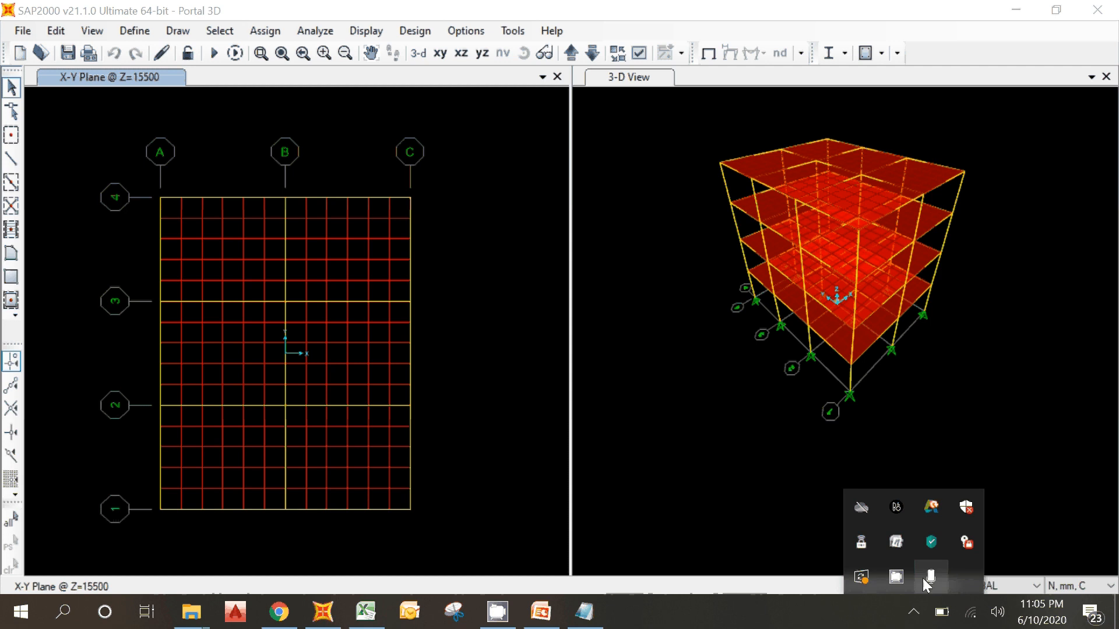